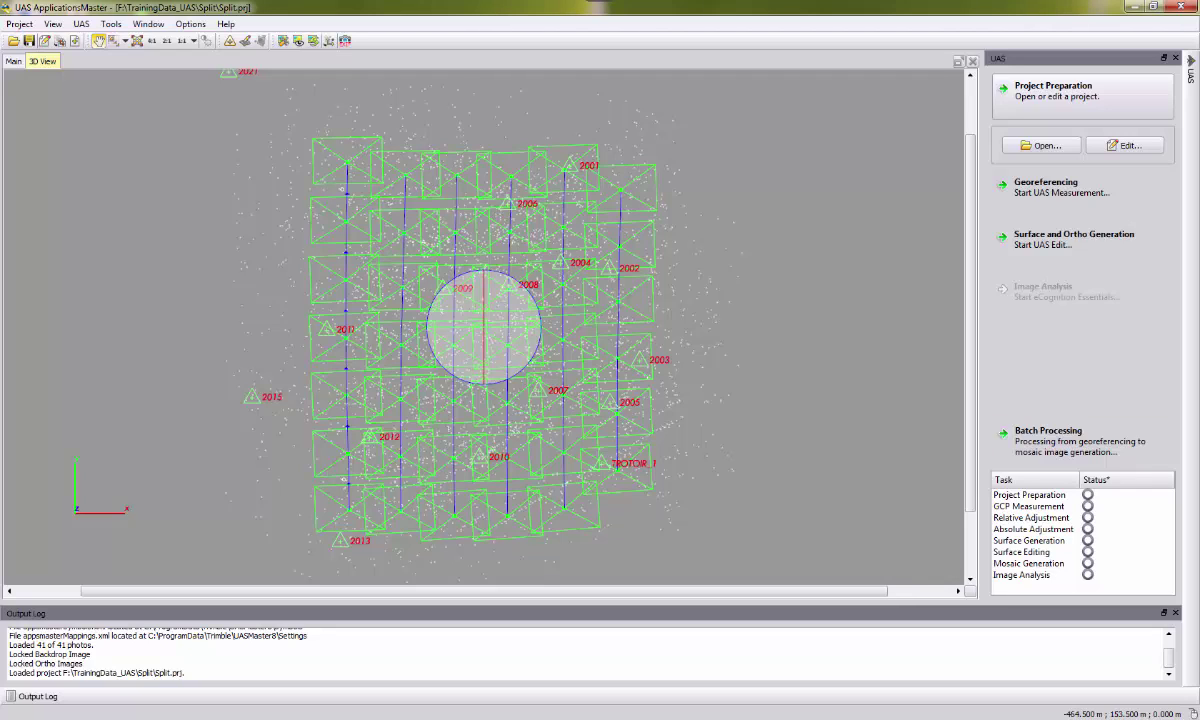
Open the Point Cloud Manager's Surface Generation settings, then cancel them.
left_click(1003, 242)
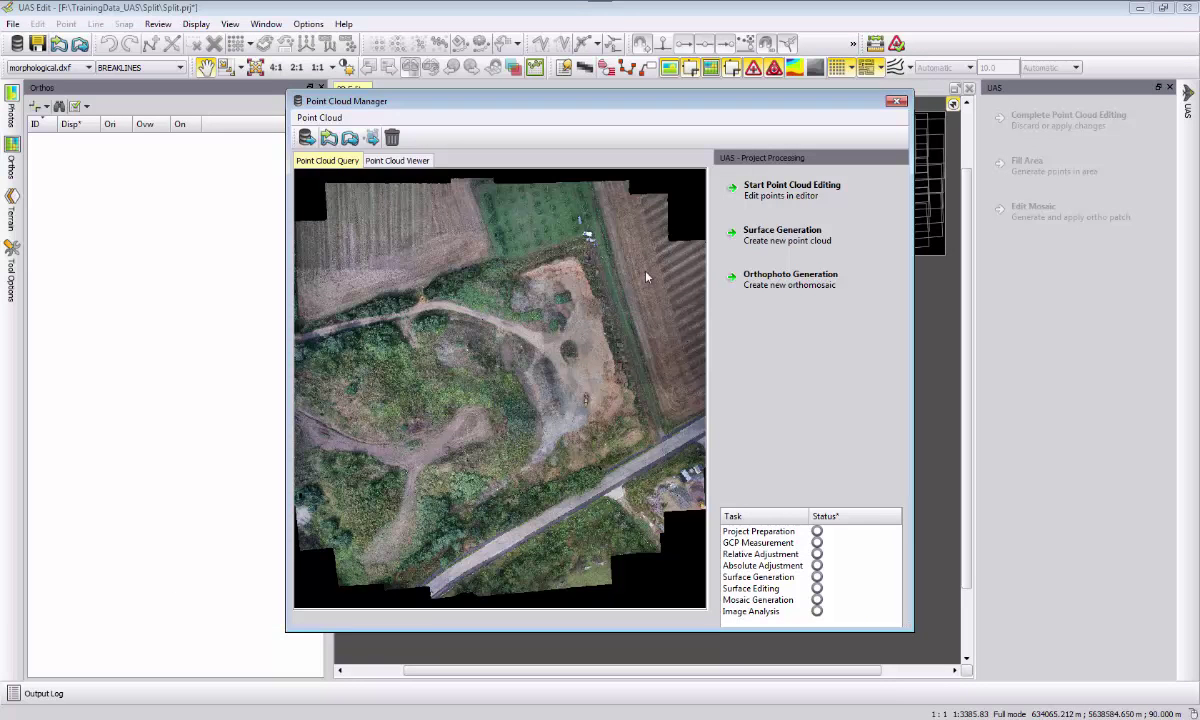
left_click(762, 236)
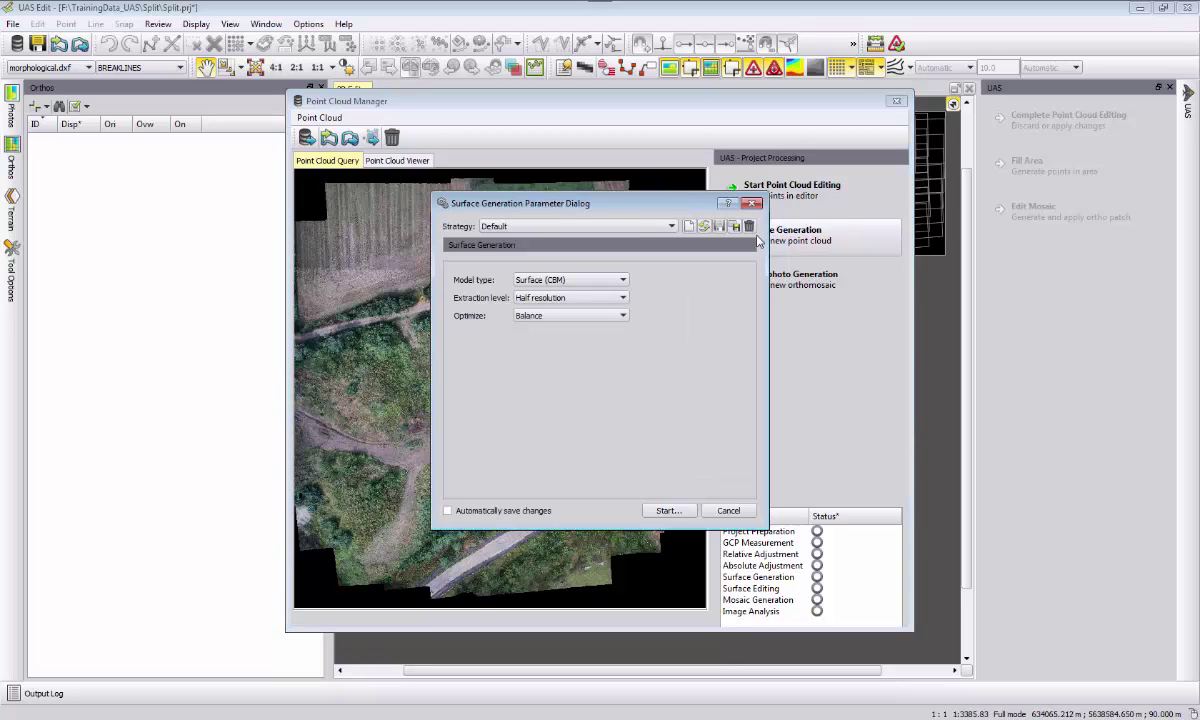
left_click(728, 510)
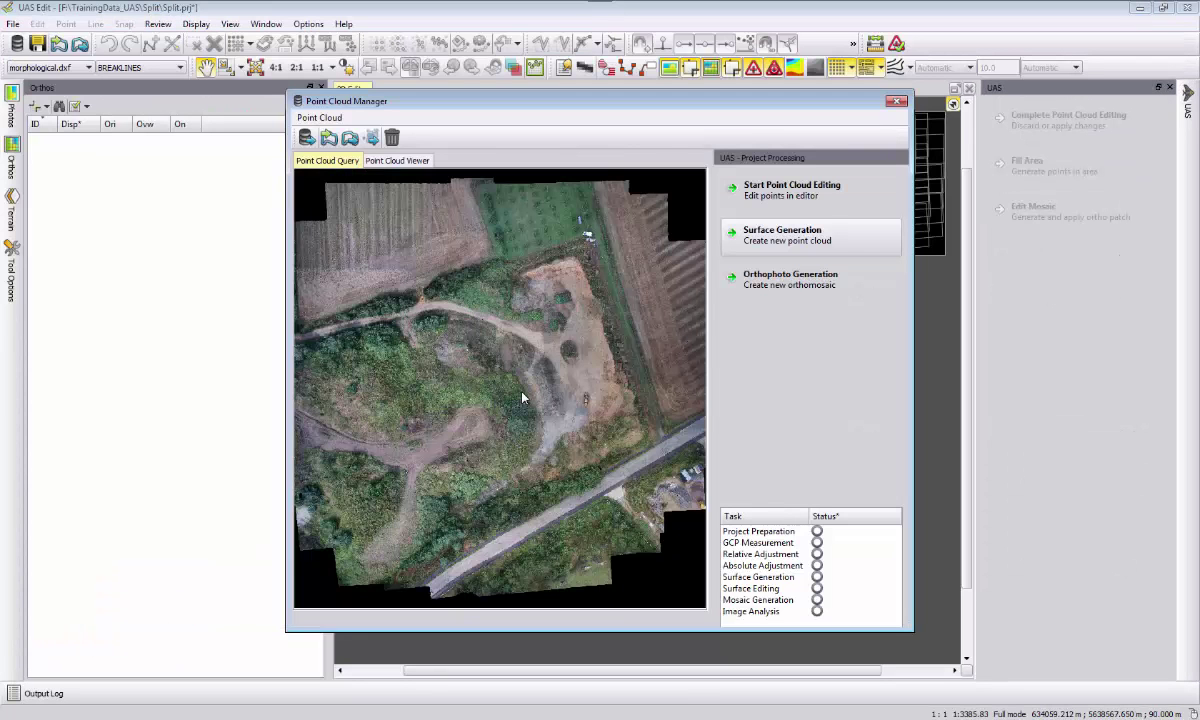
Start a Point Cloud > Export Vector Data export with Tiles enabled.
left_click(319, 117)
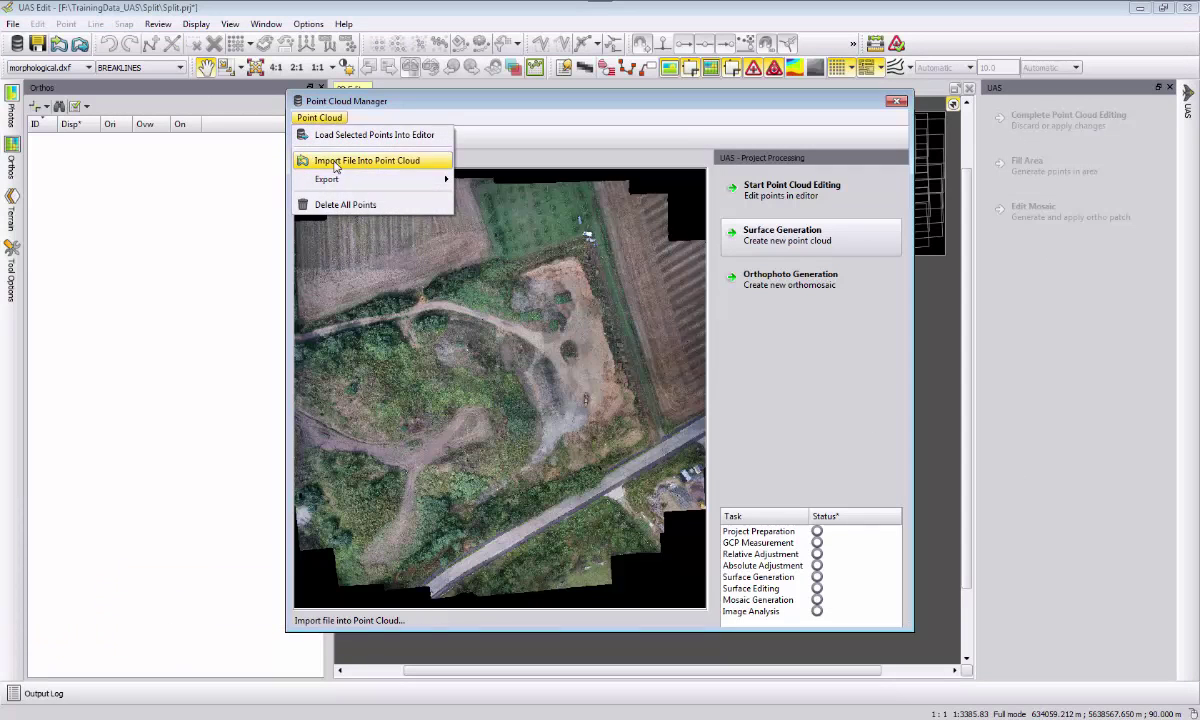
mouse_move(332, 177)
left_click(500, 180)
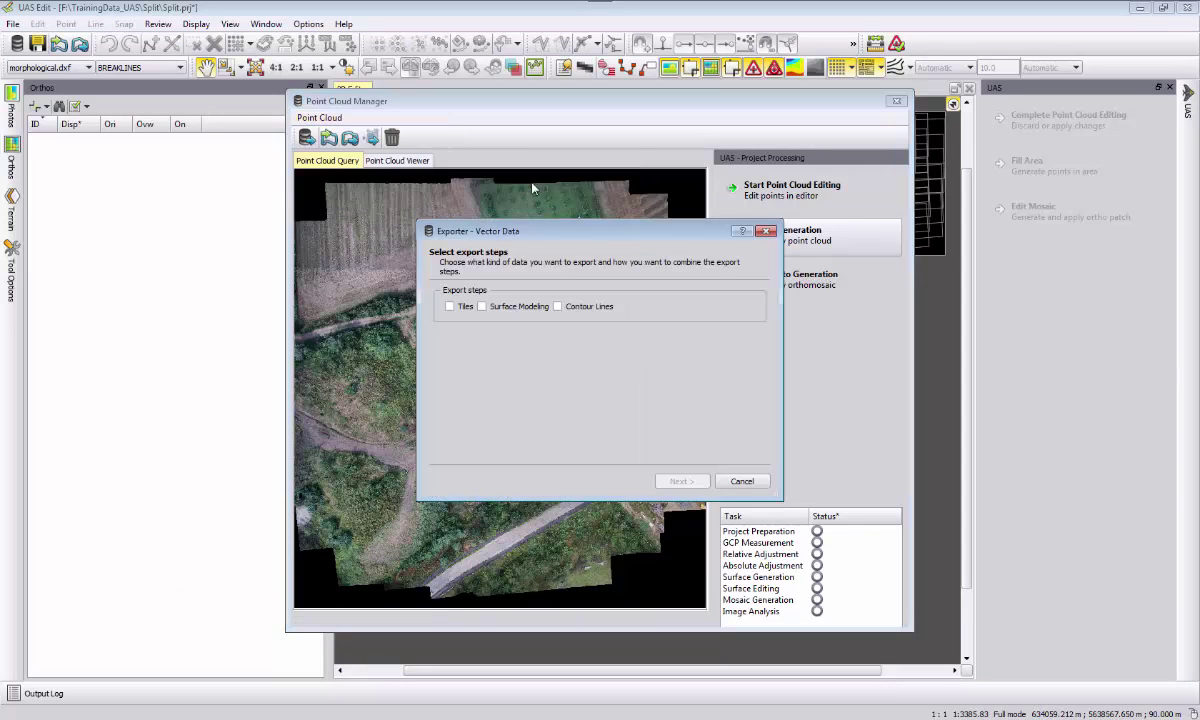
left_click(449, 306)
left_click(679, 481)
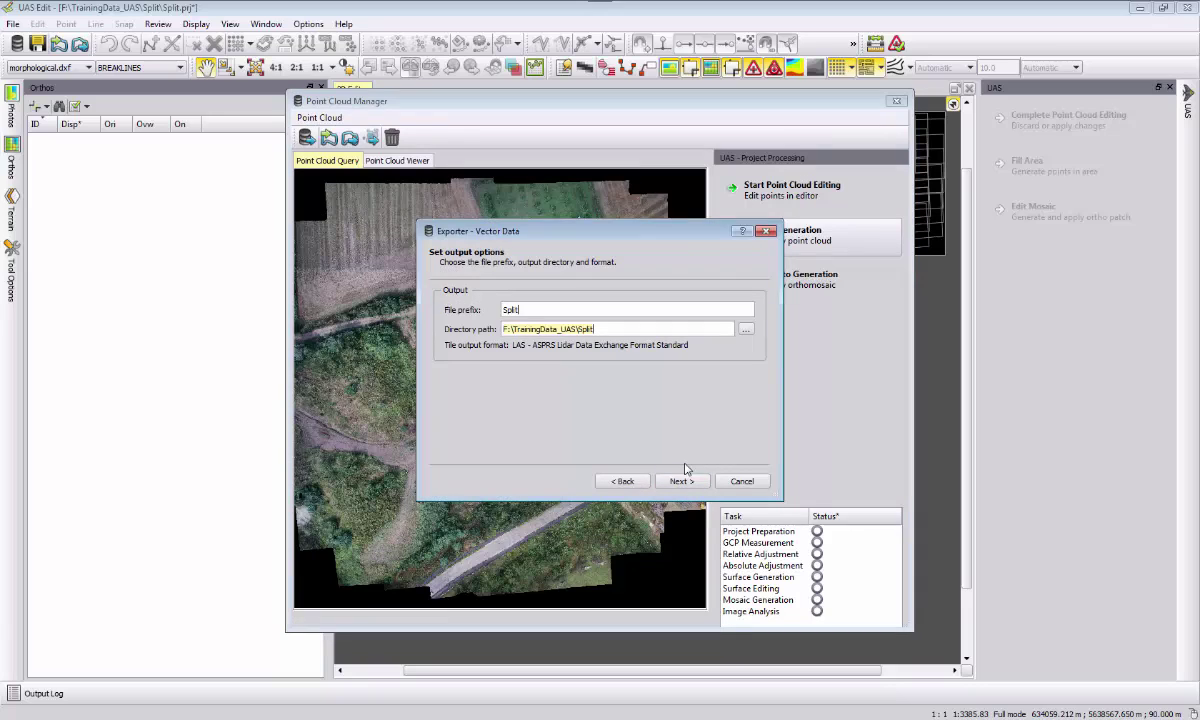
Create a new 'LAS Split' folder and set it as the export output directory.
left_click(749, 332)
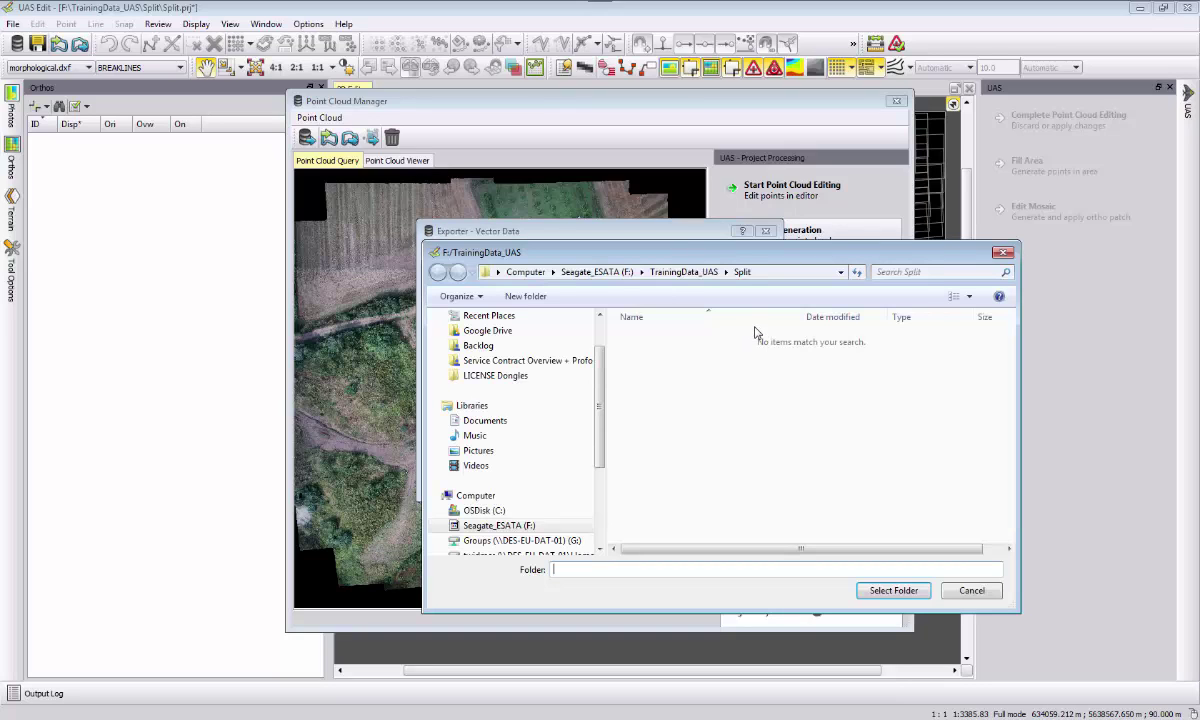
left_click(523, 298)
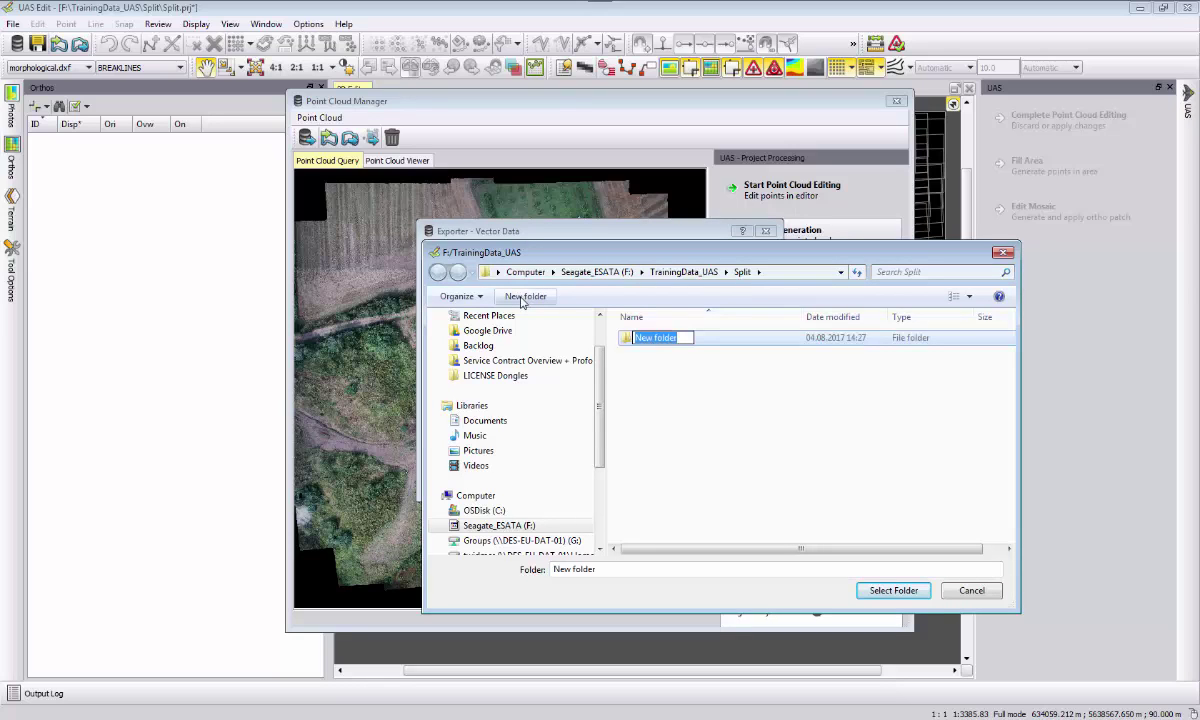
type("LAS Split")
key("Return")
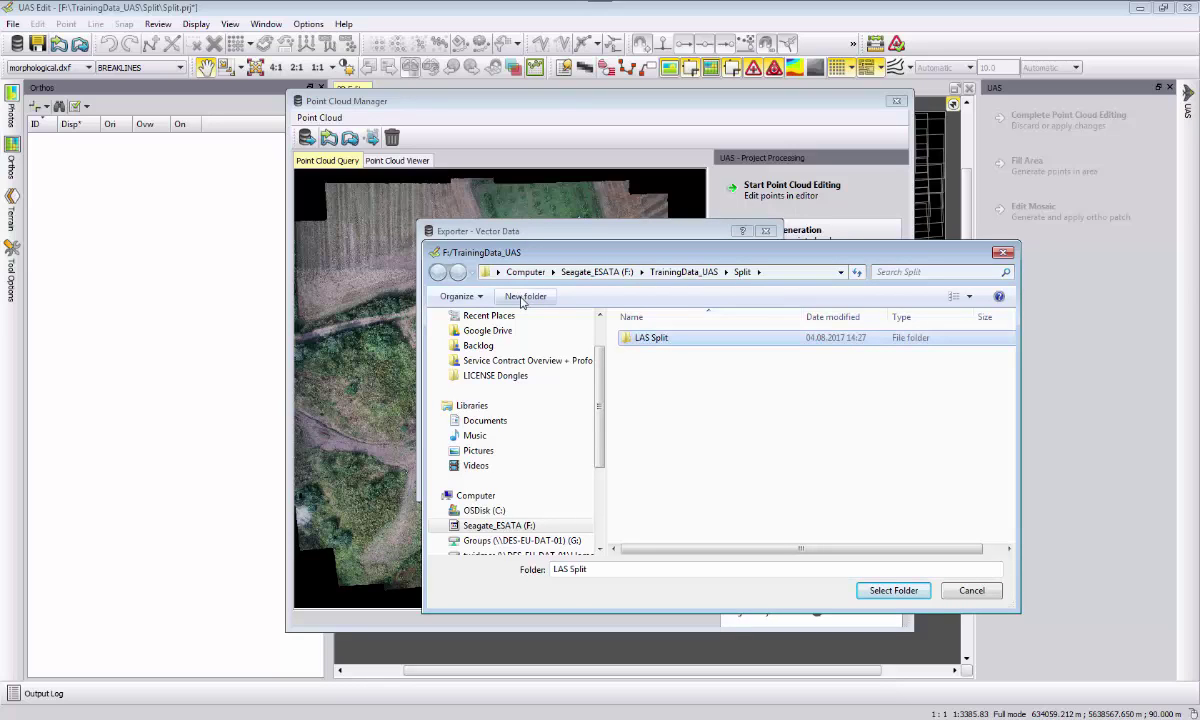
left_click(893, 590)
left_click(688, 482)
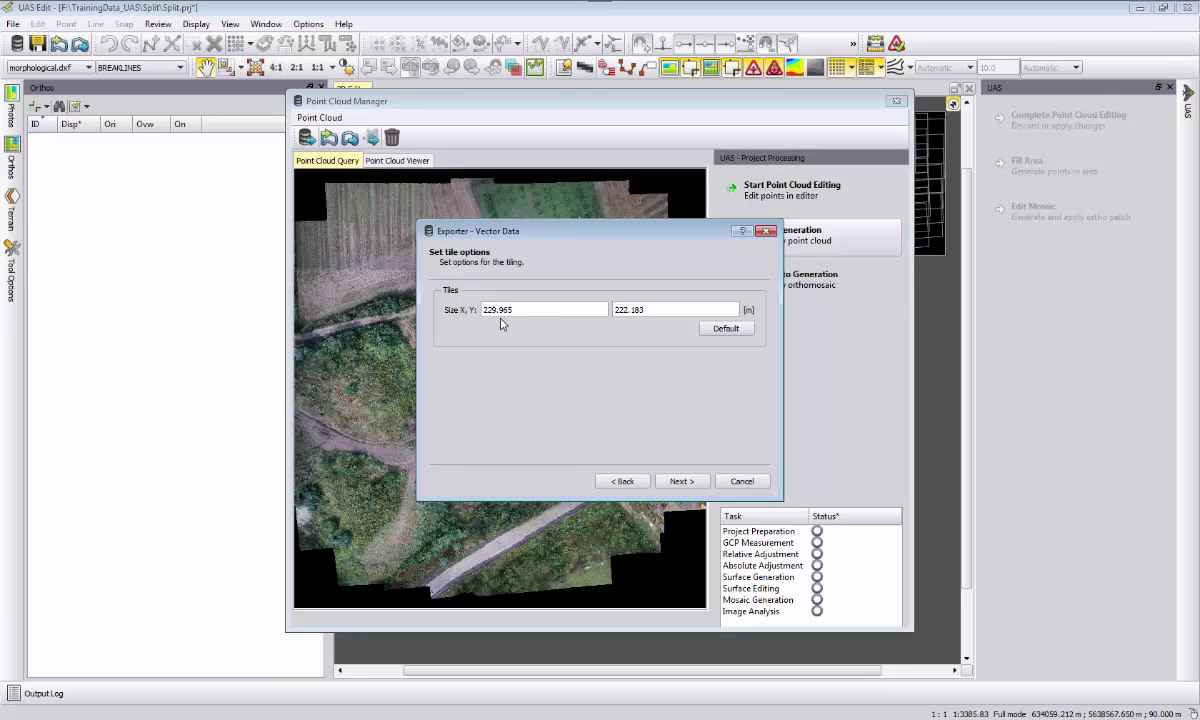
Set tile Size X and Y to 80 m and run the tiled LAS export.
left_click_drag(527, 305, 447, 313)
type("80")
key("Tab")
type("80")
left_click(681, 481)
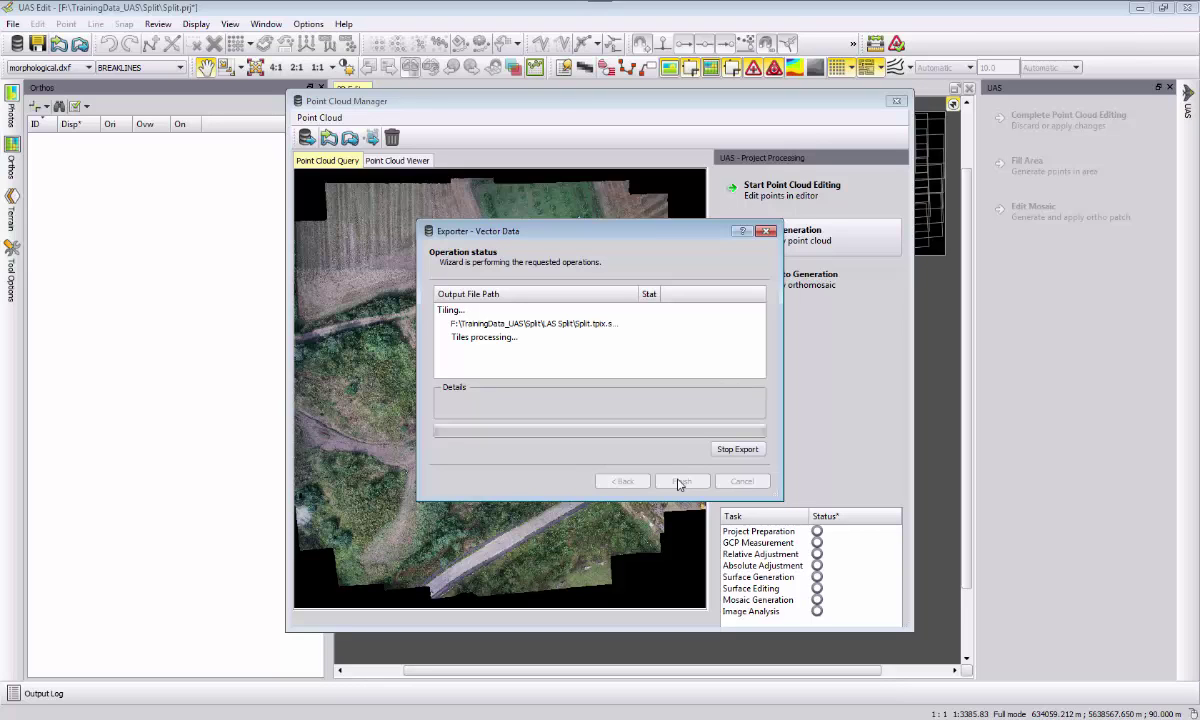
left_click(681, 481)
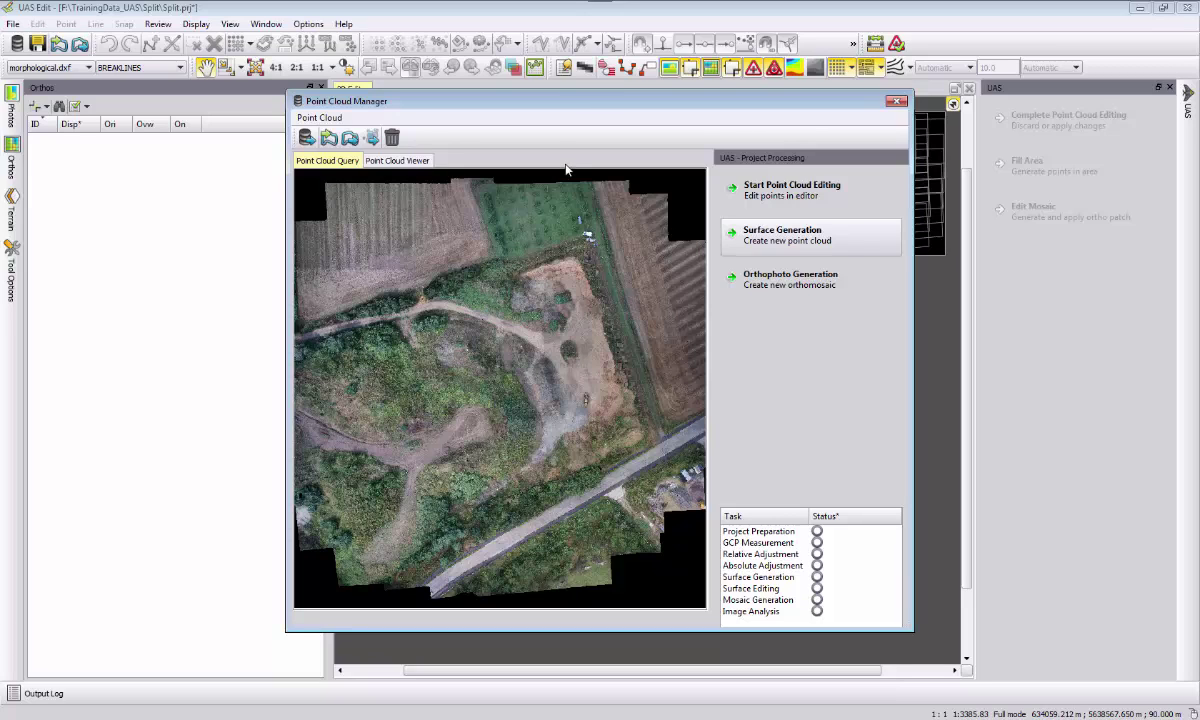
Close the Point Cloud Manager and exit UAS Edit via File > Exit.
left_click(896, 102)
left_click(13, 23)
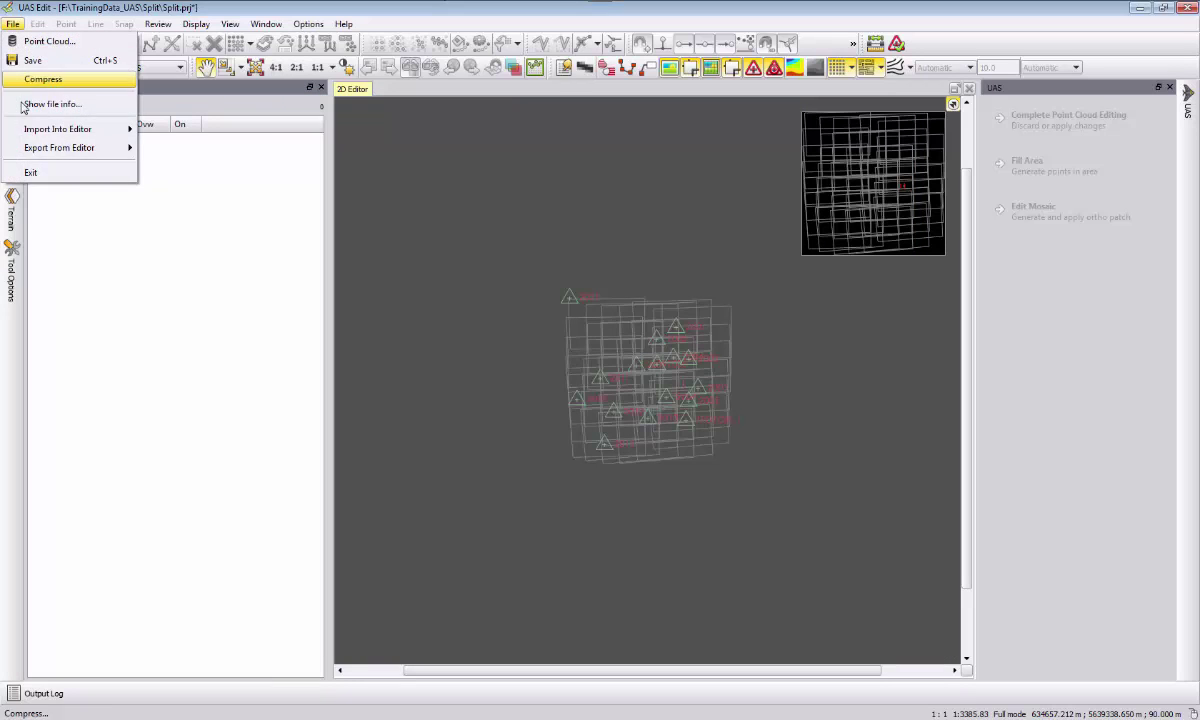
left_click(41, 175)
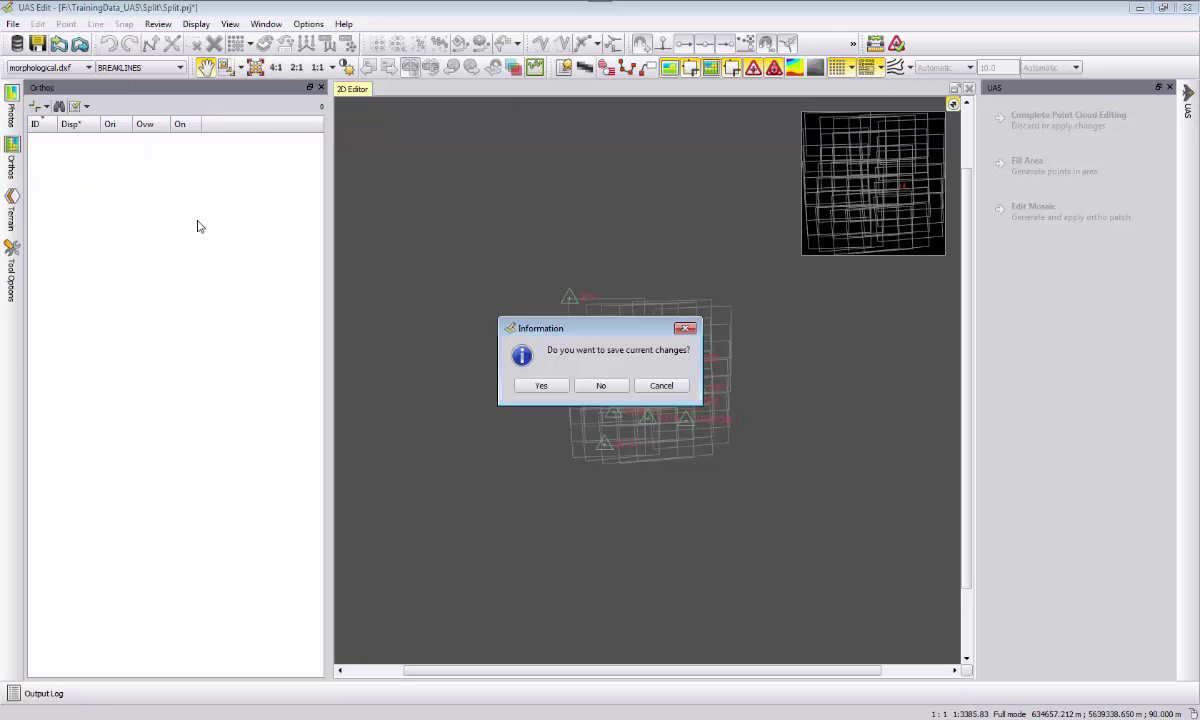
Discard unsaved changes and export the project as Inpho Aerial Frame file OrthoBox_Split.prj.
left_click(611, 386)
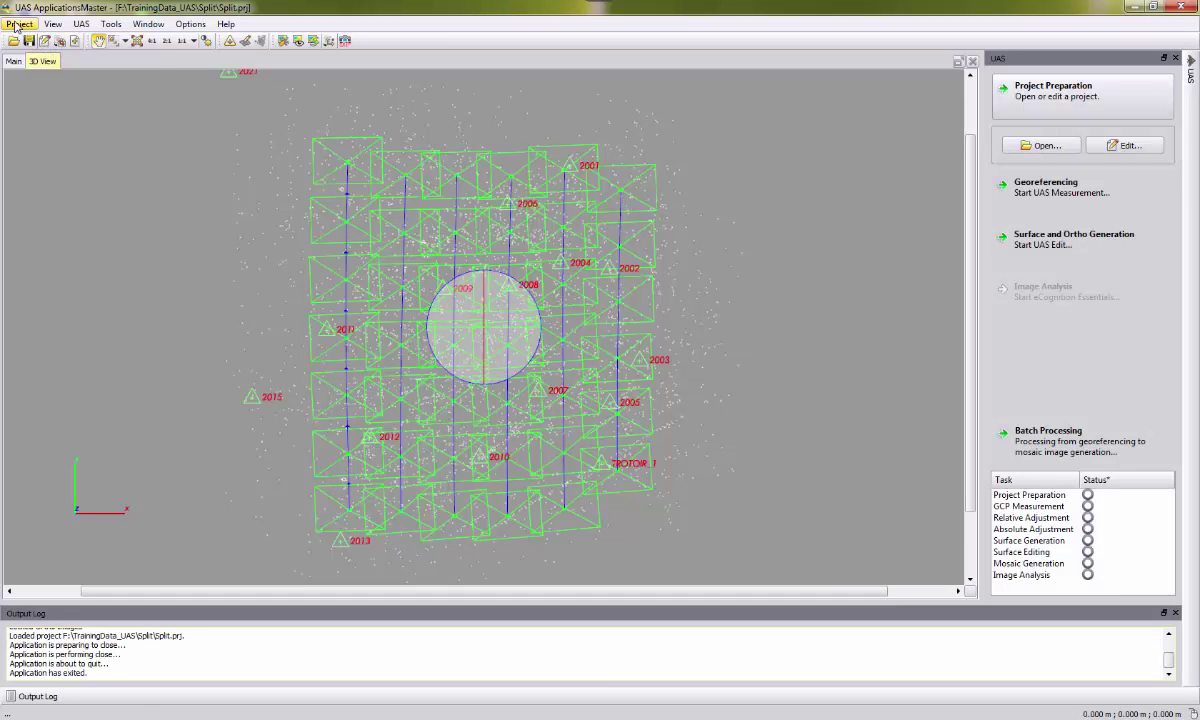
left_click(17, 24)
mouse_move(41, 215)
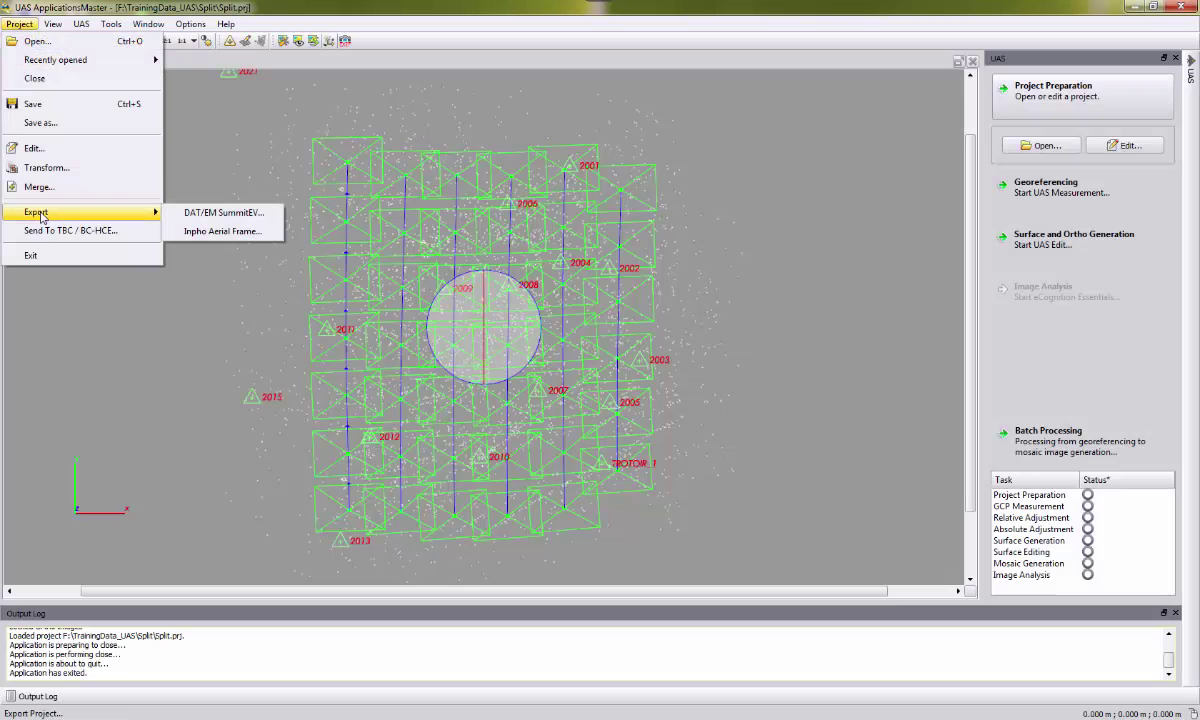
left_click(255, 232)
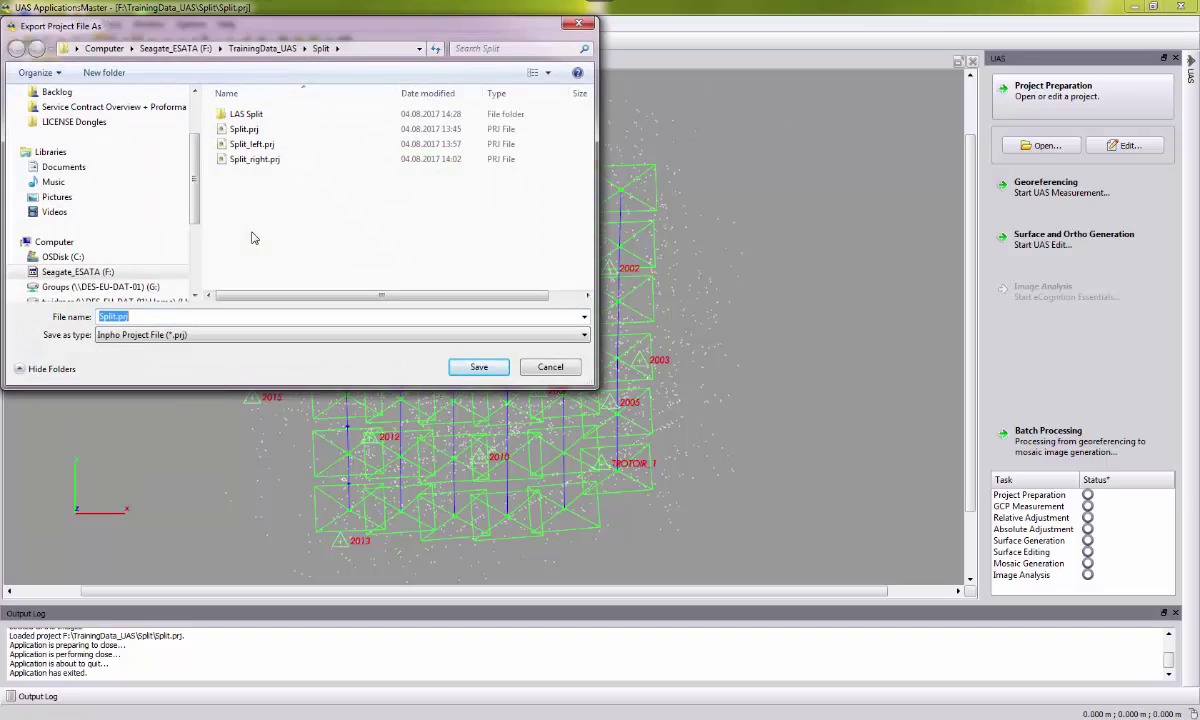
key("Home")
type("OrthoBox_")
left_click(474, 367)
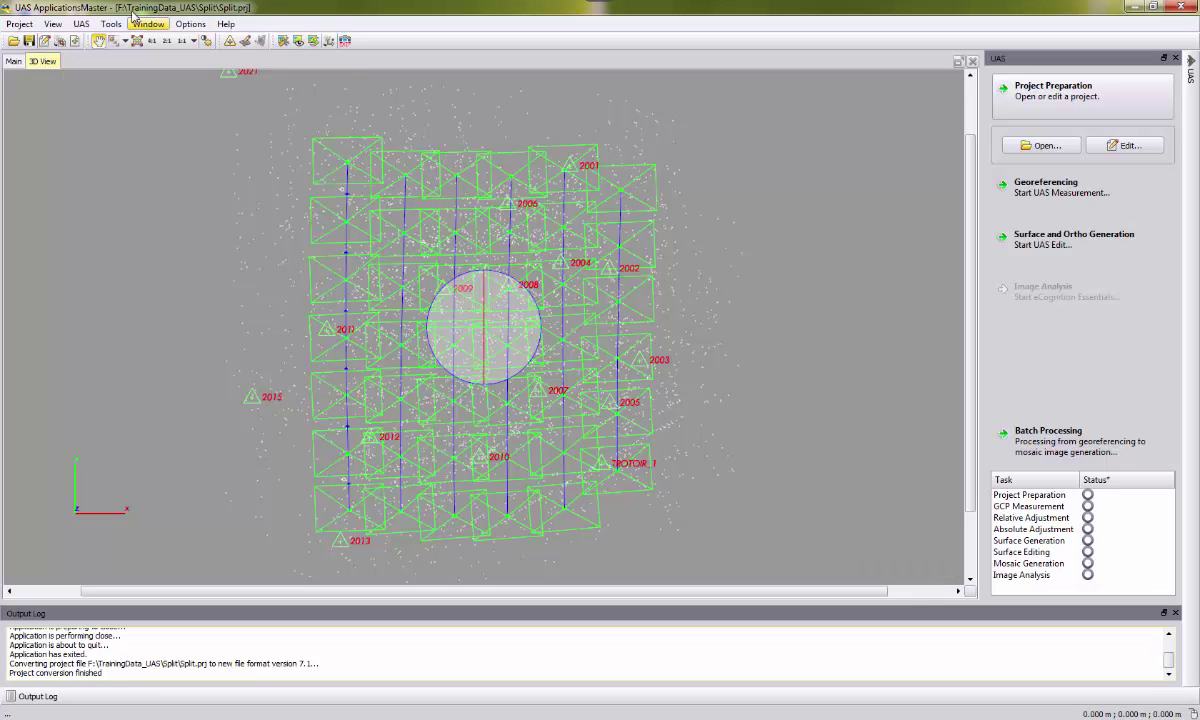
left_click(19, 23)
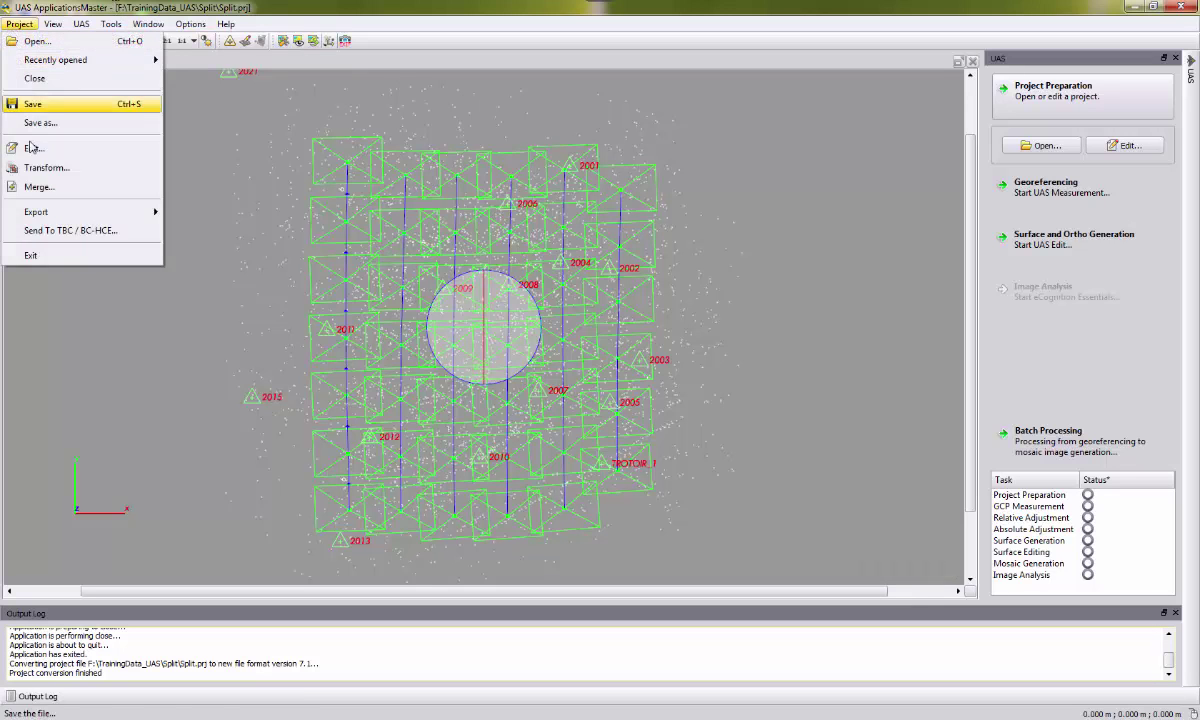
Exit UASMaster ApplicationsMaster and launch Applications Master 8.0 from the desktop.
left_click(34, 256)
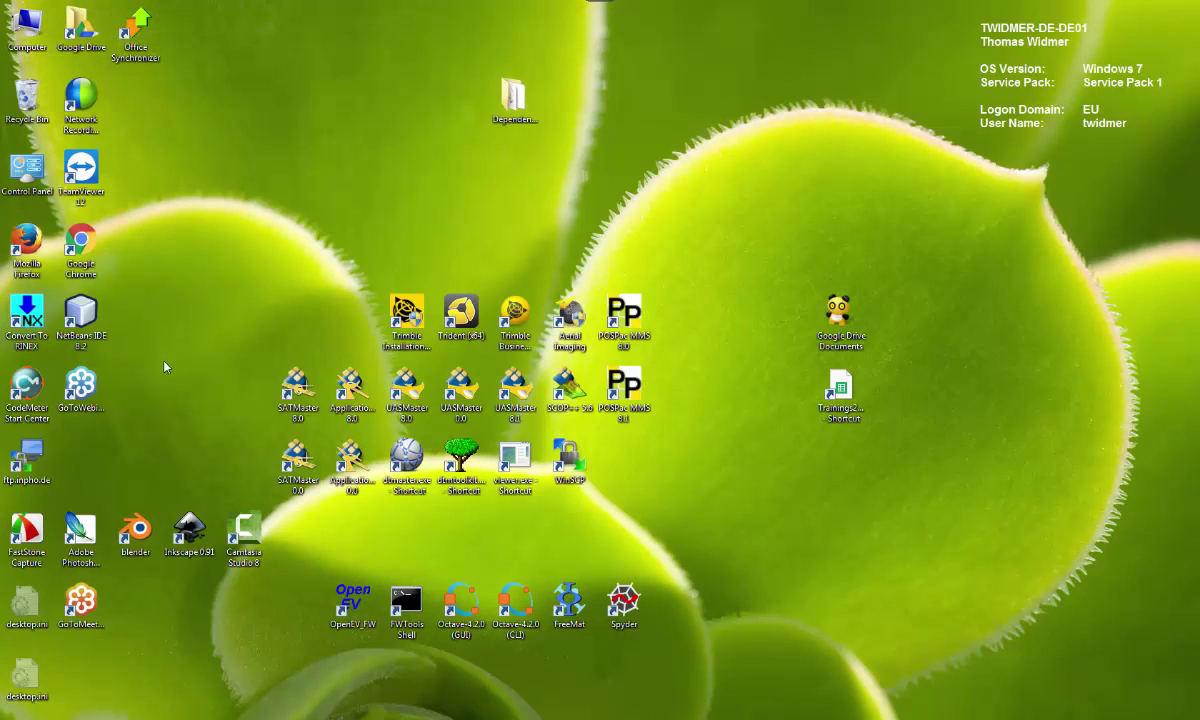
left_click(352, 388)
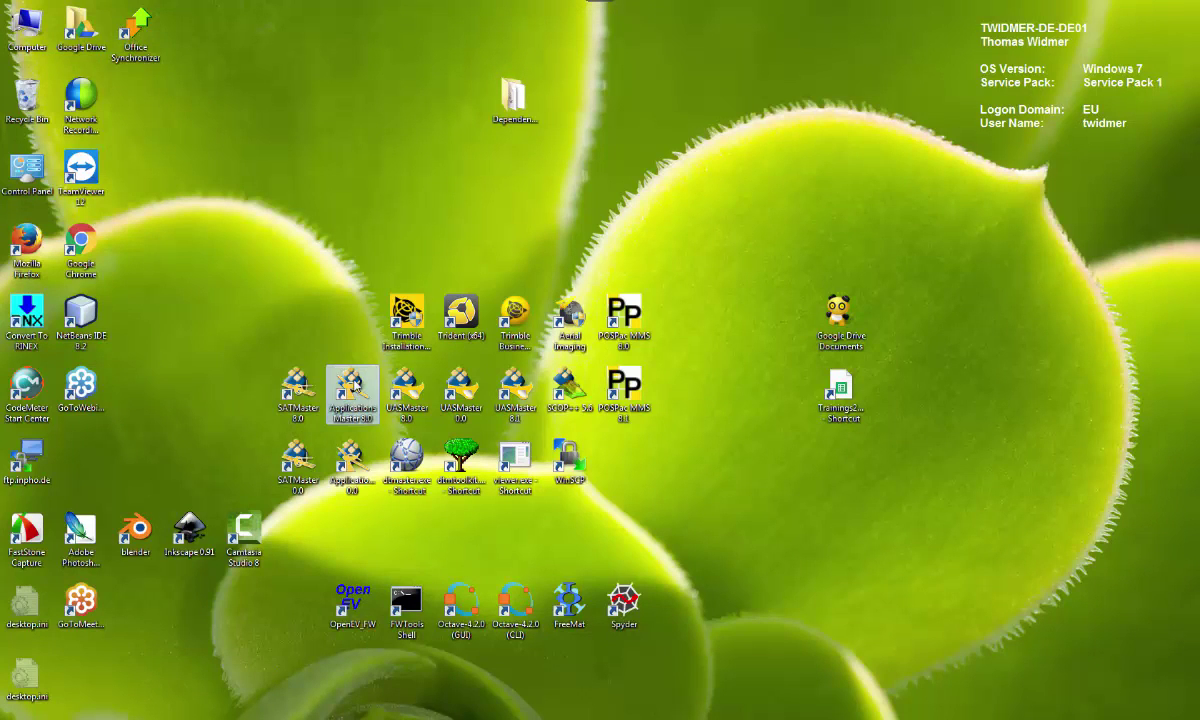
double_click(352, 388)
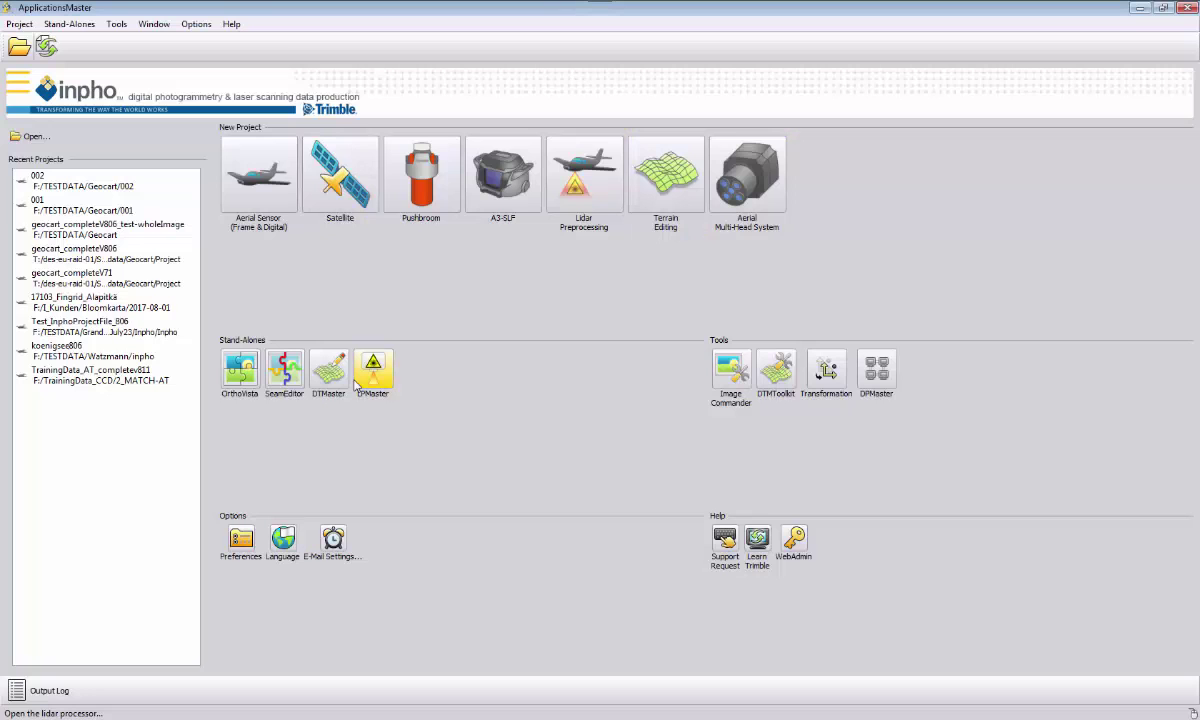
Open OrthoBox_Split.prj, accepting the warning about unrecognized calibration keywords.
left_click(36, 136)
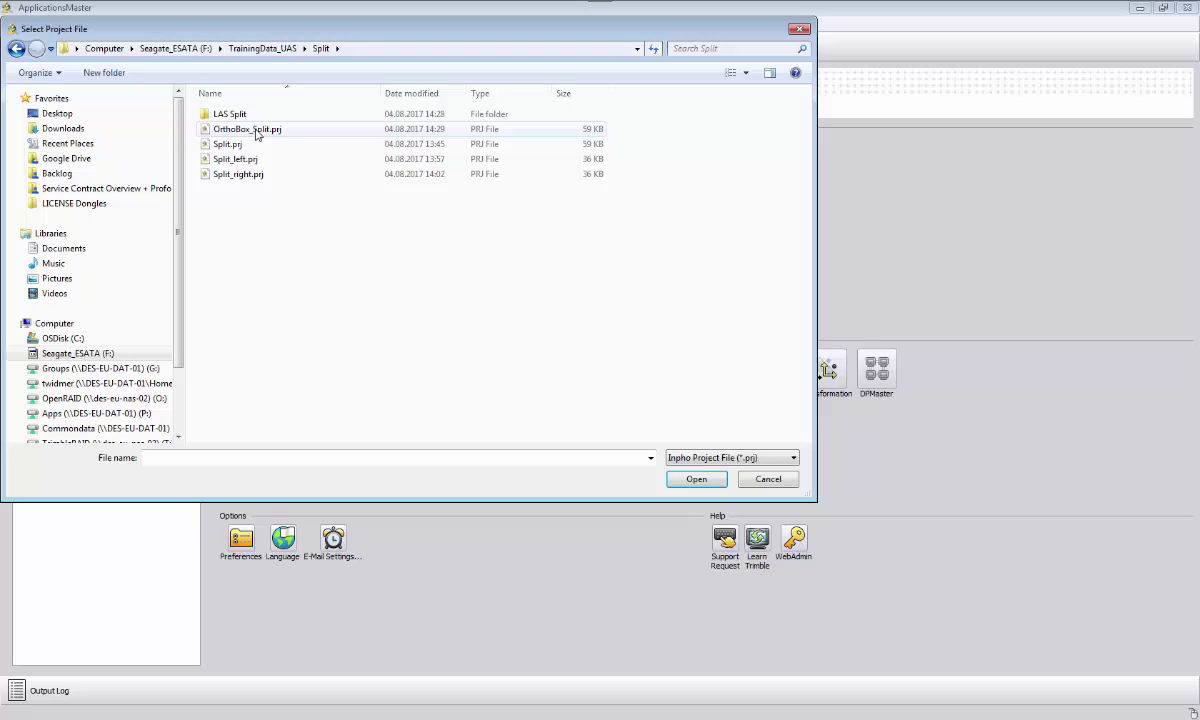
left_click(252, 130)
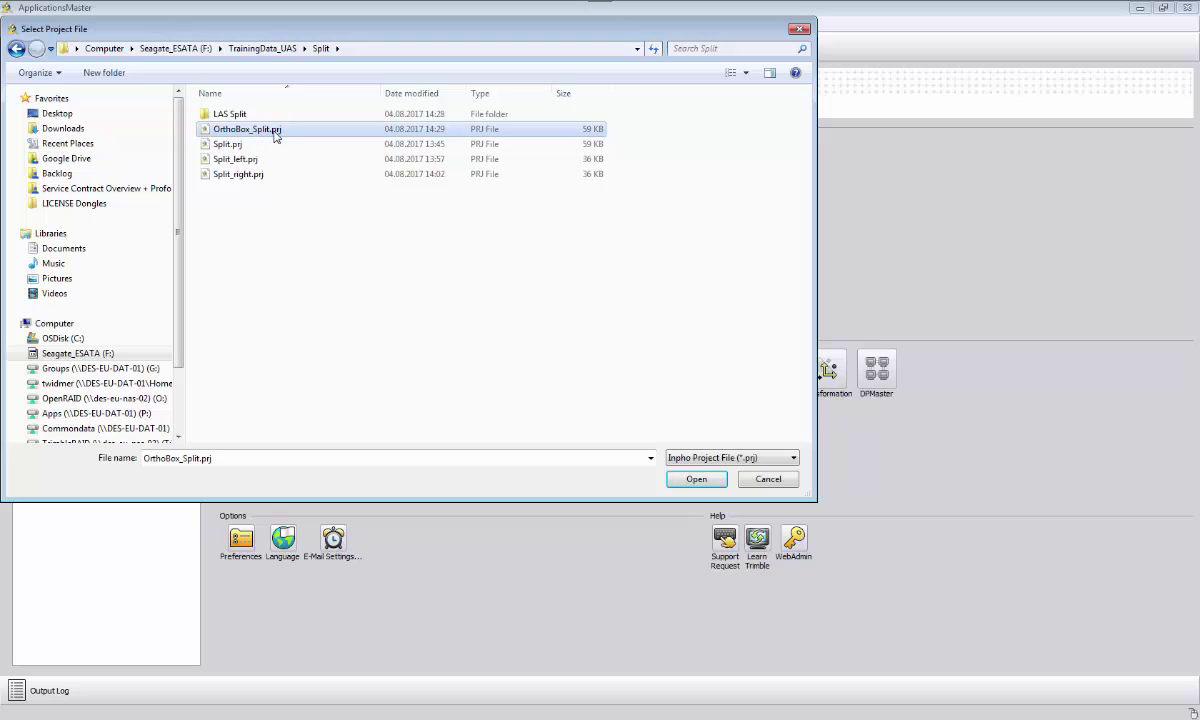
left_click(693, 479)
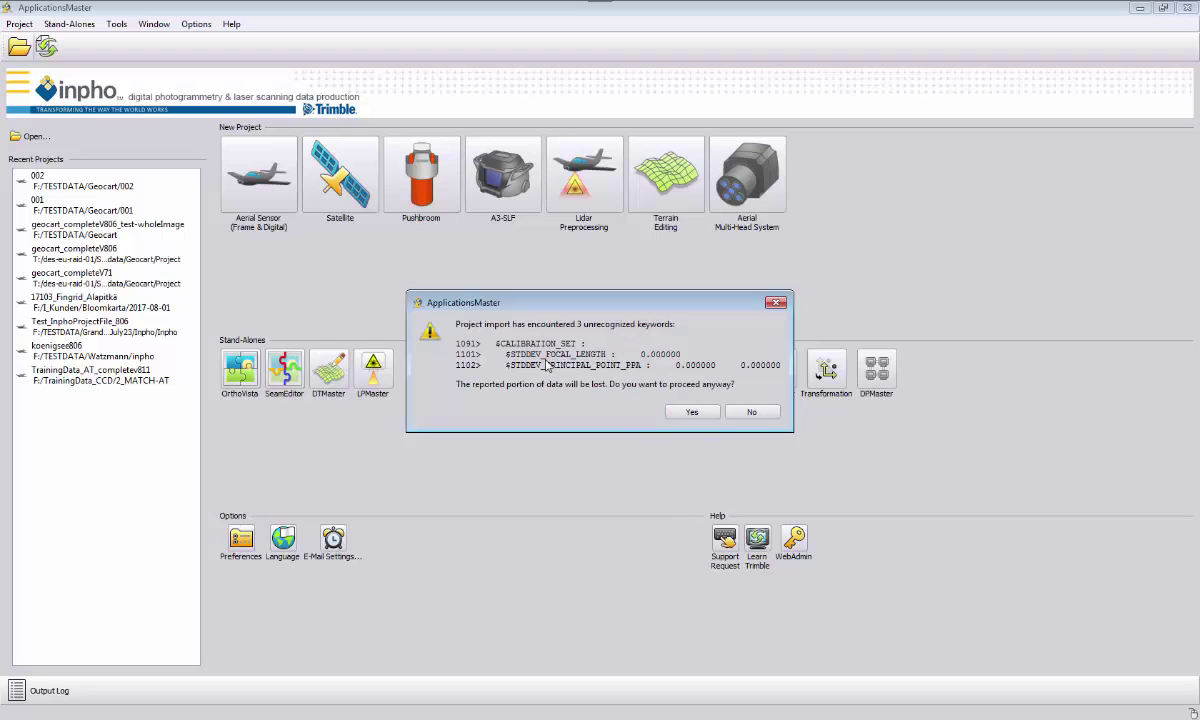
left_click(692, 411)
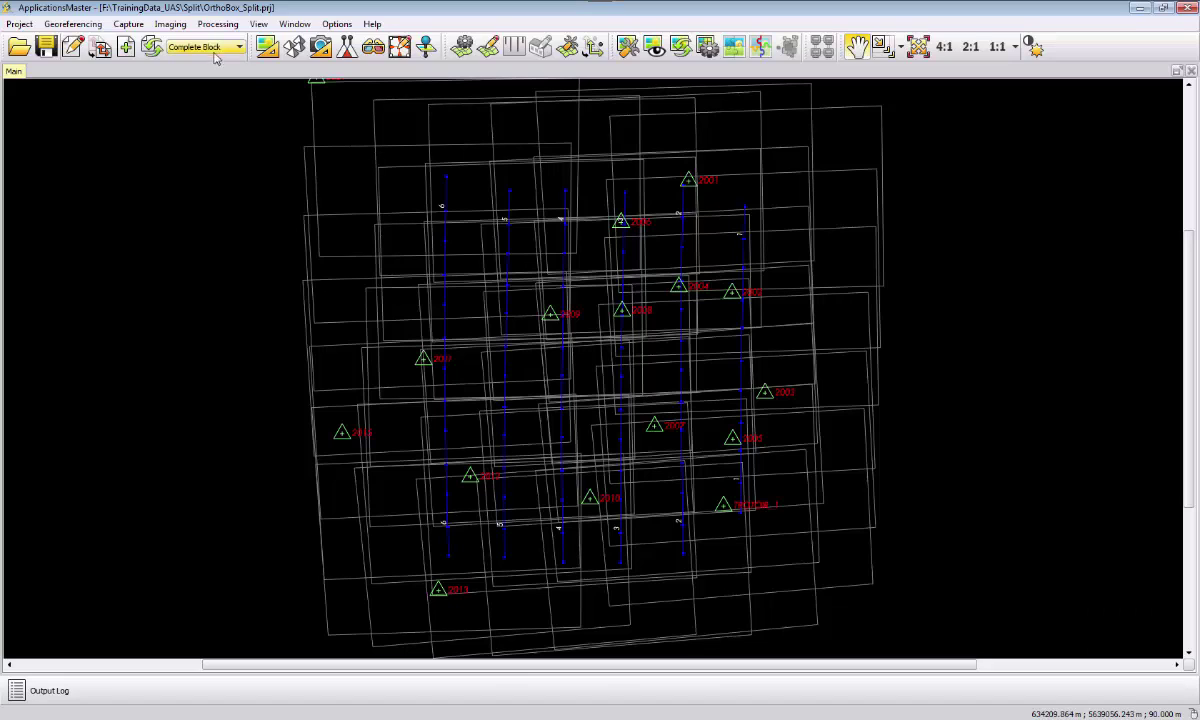
Open Capture > DTM Toolkit with Point/vector data processing and Surface Modelling selected.
left_click(171, 25)
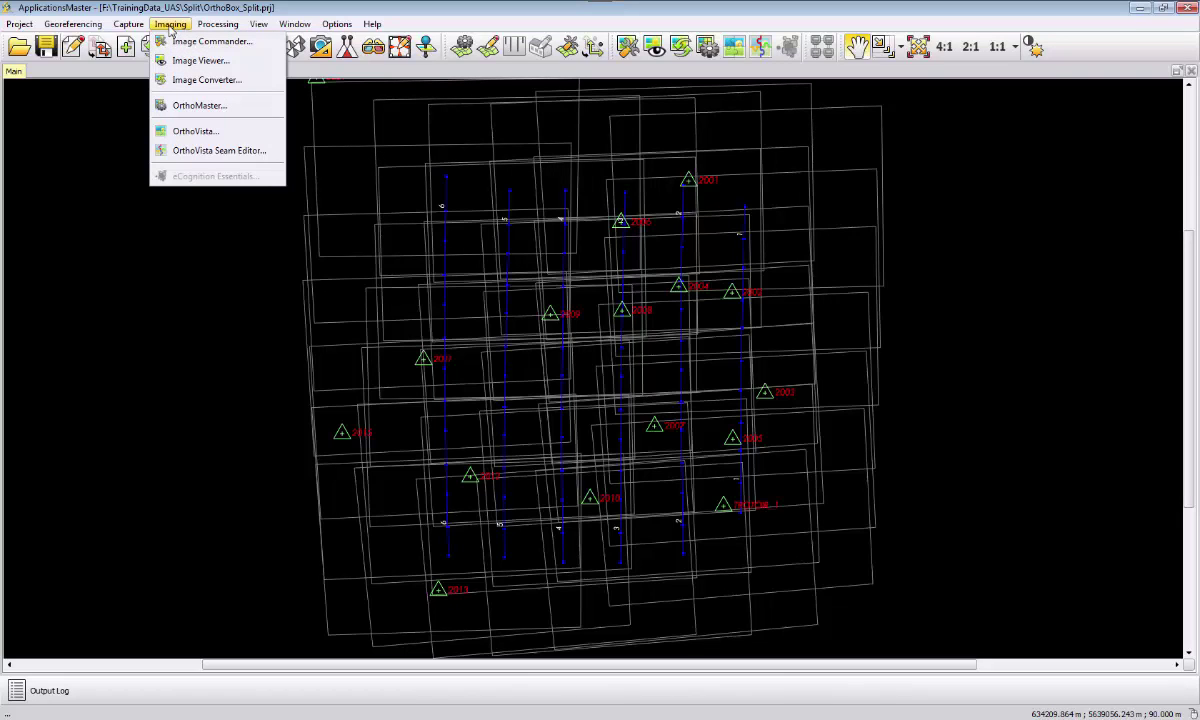
mouse_move(130, 26)
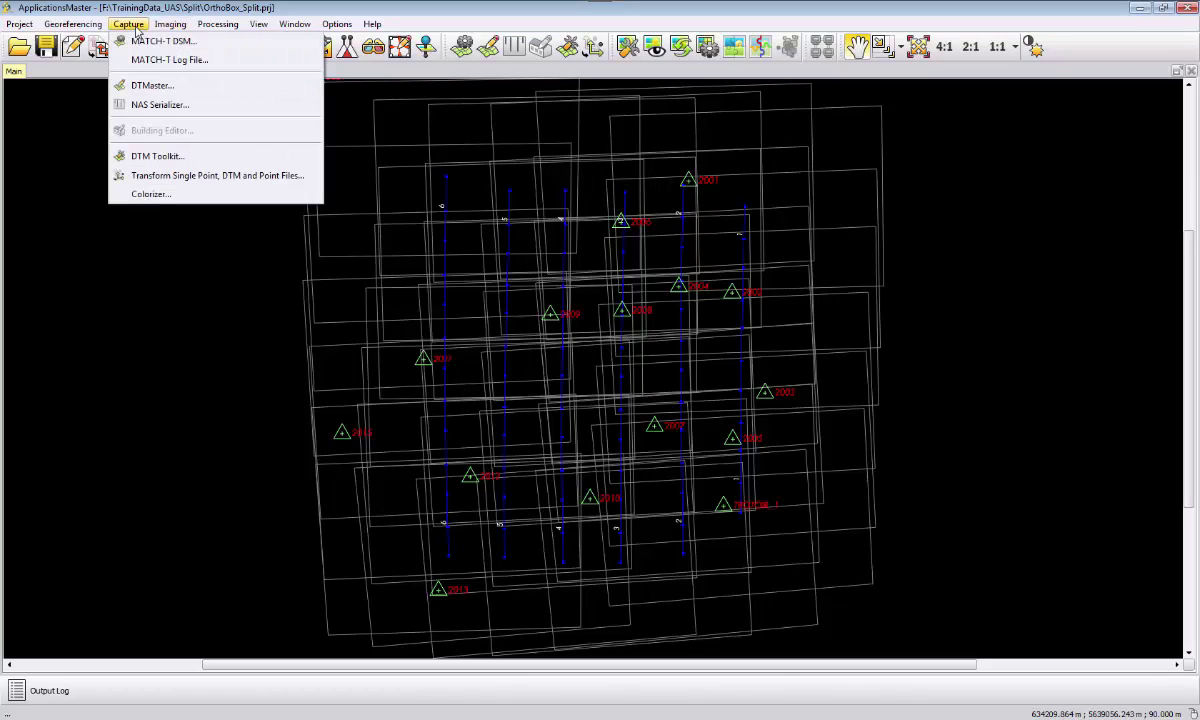
left_click(150, 157)
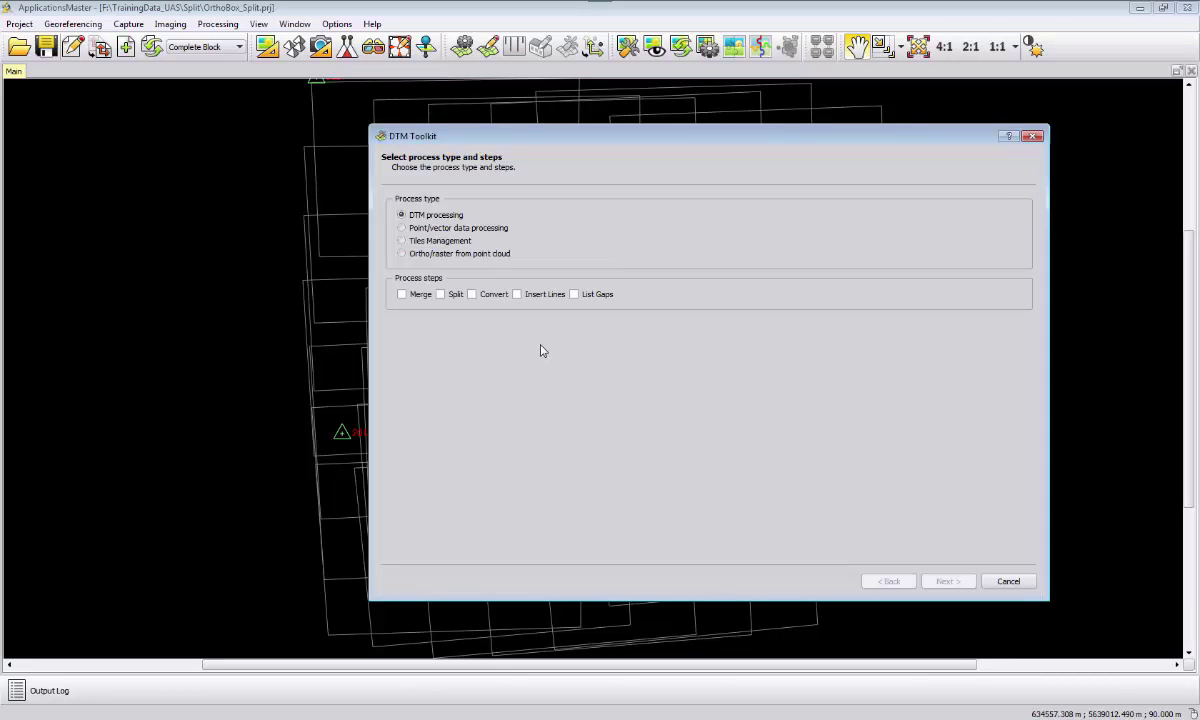
left_click_drag(530, 139, 490, 136)
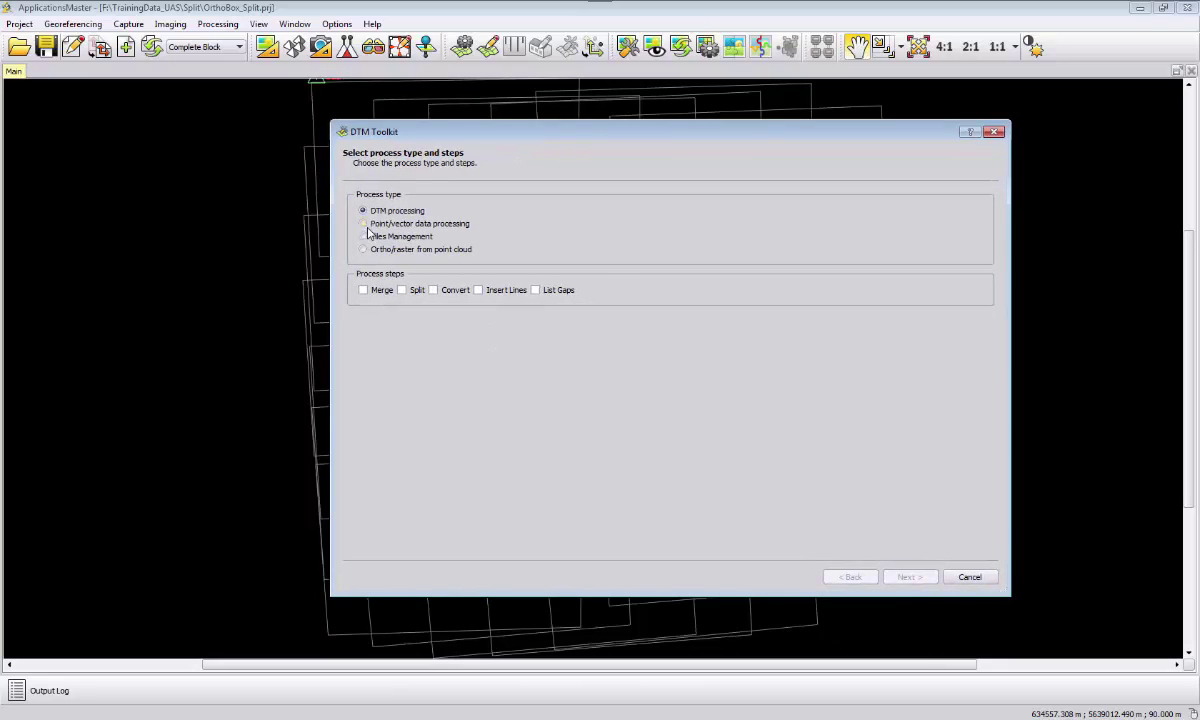
left_click(364, 224)
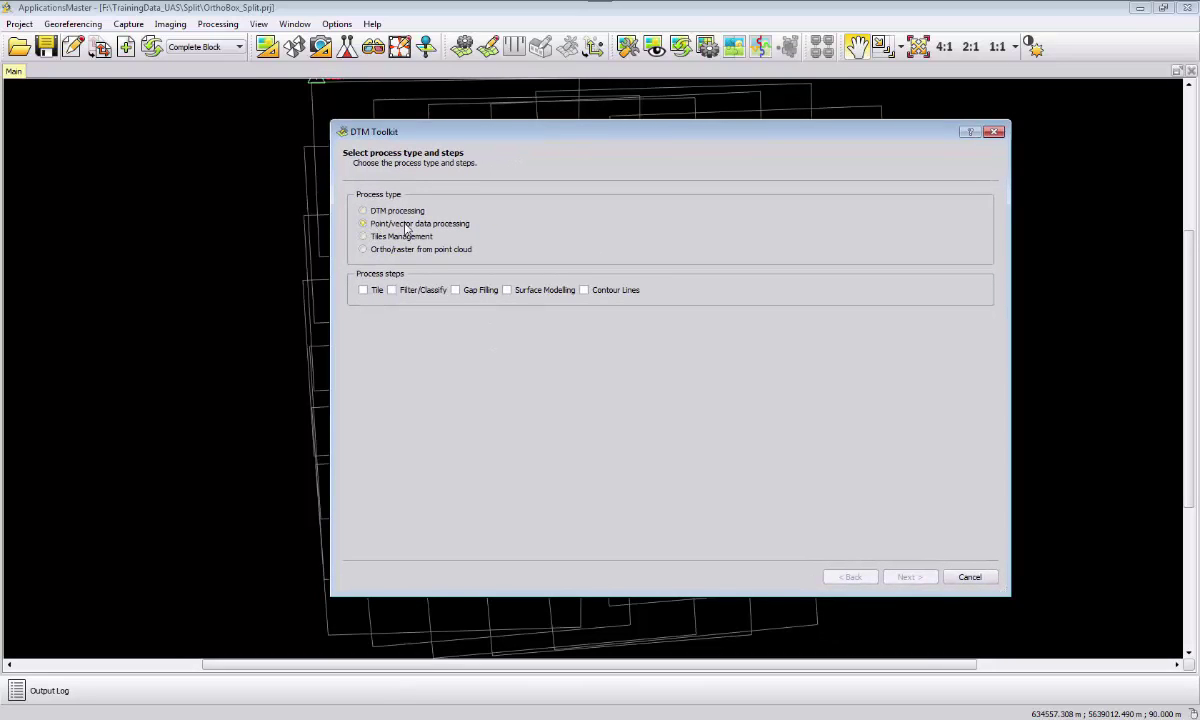
left_click(507, 292)
Add Split.tpix.shp from the LAS Split folder as input and preview its area.
left_click(907, 577)
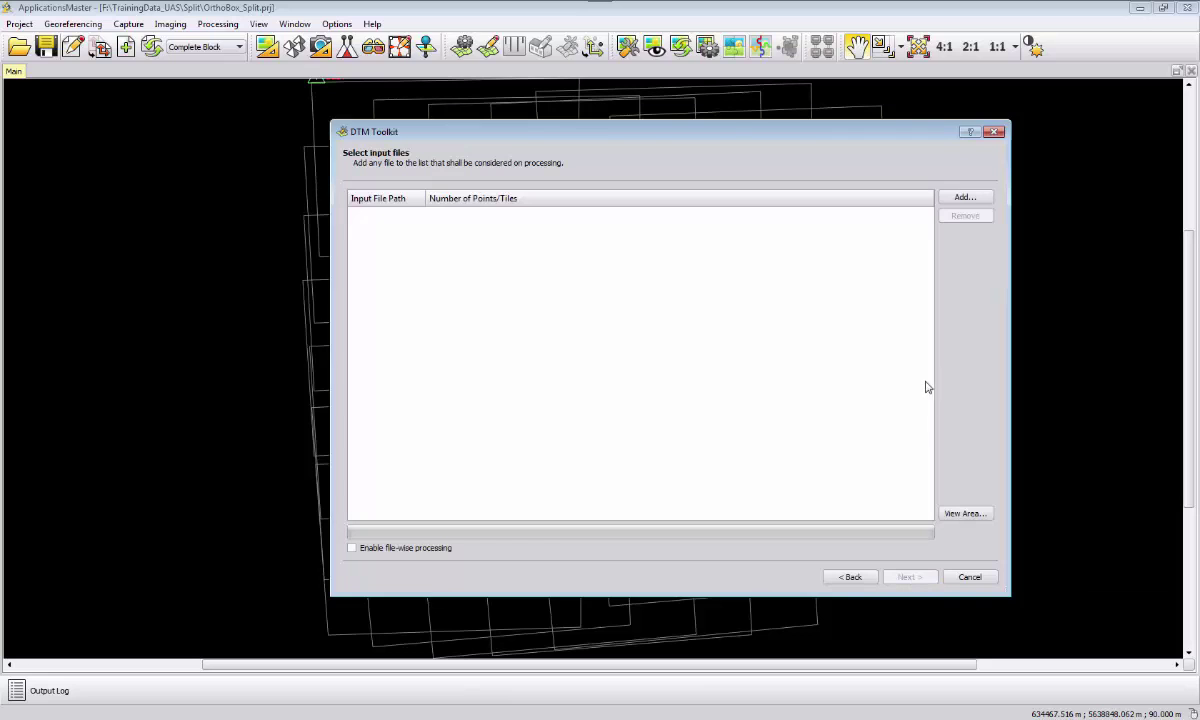
left_click(964, 197)
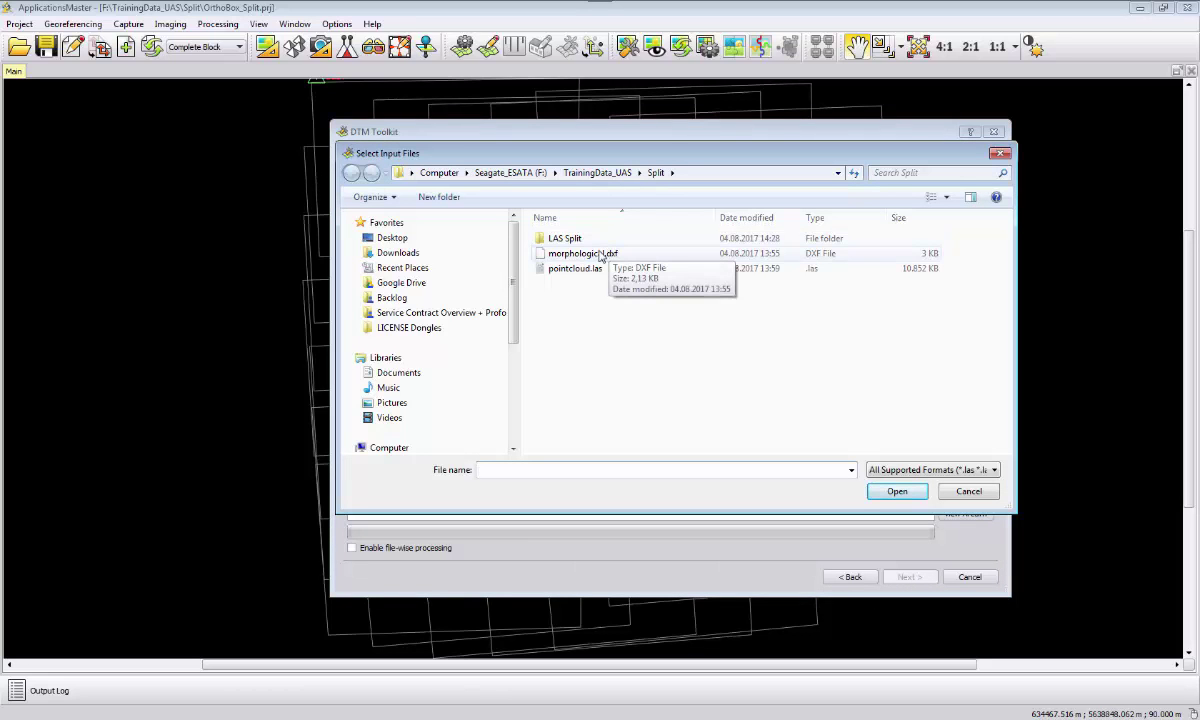
double_click(563, 240)
left_click(570, 240)
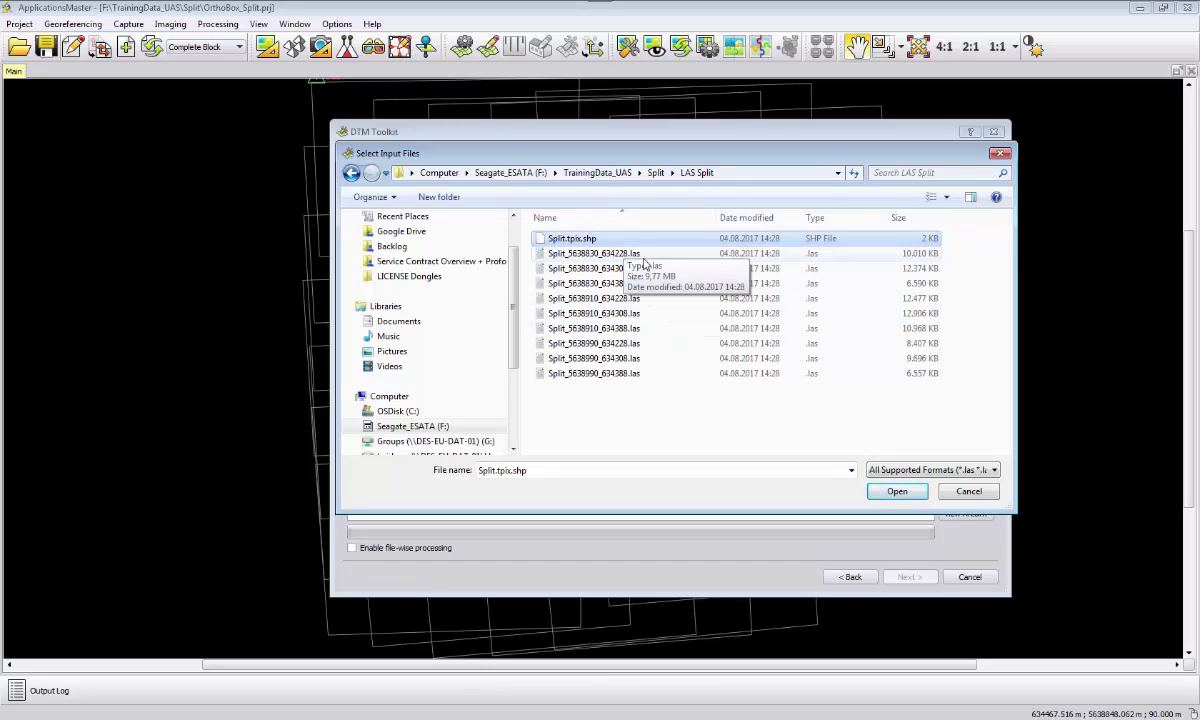
left_click(896, 492)
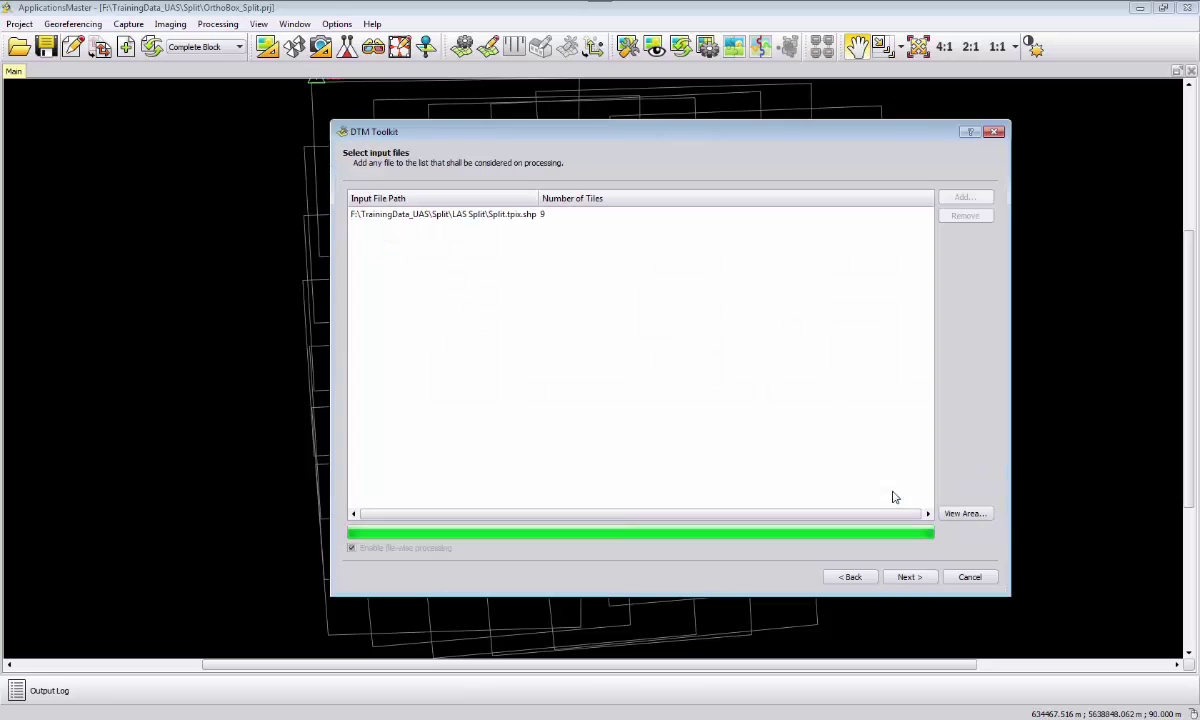
left_click(962, 513)
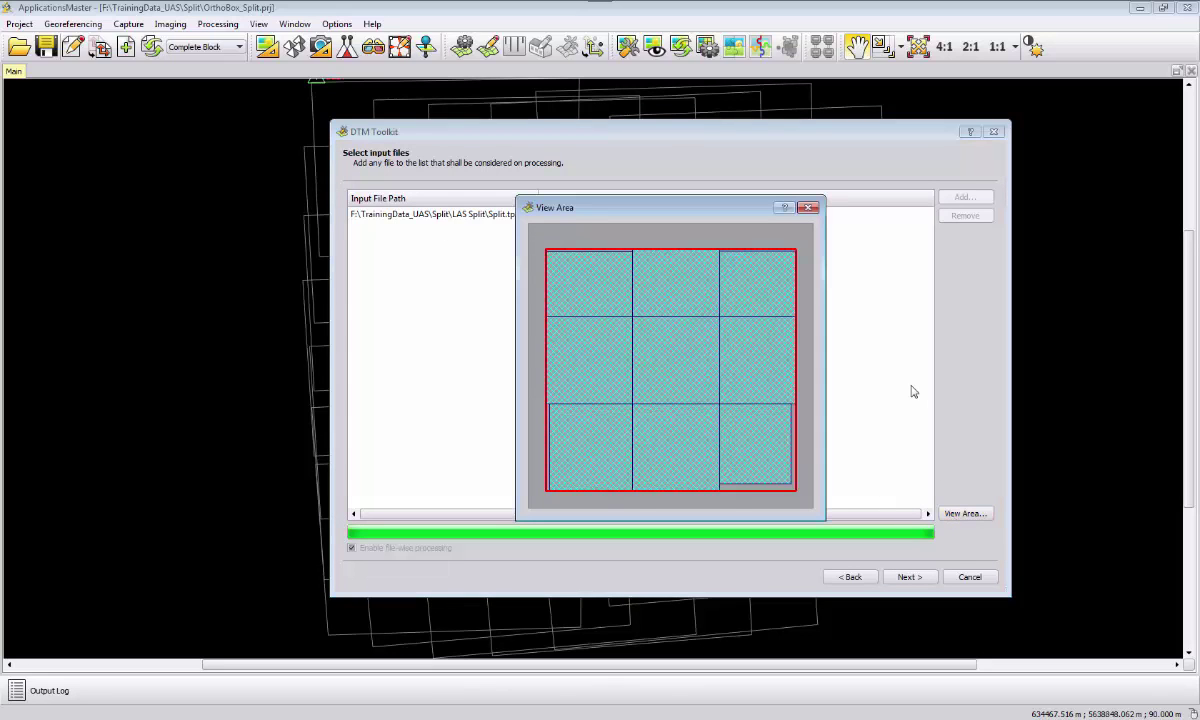
left_click(808, 207)
Keep metre units and the LAS Split output folder as a Scop DTM Rasterfile.
left_click(928, 578)
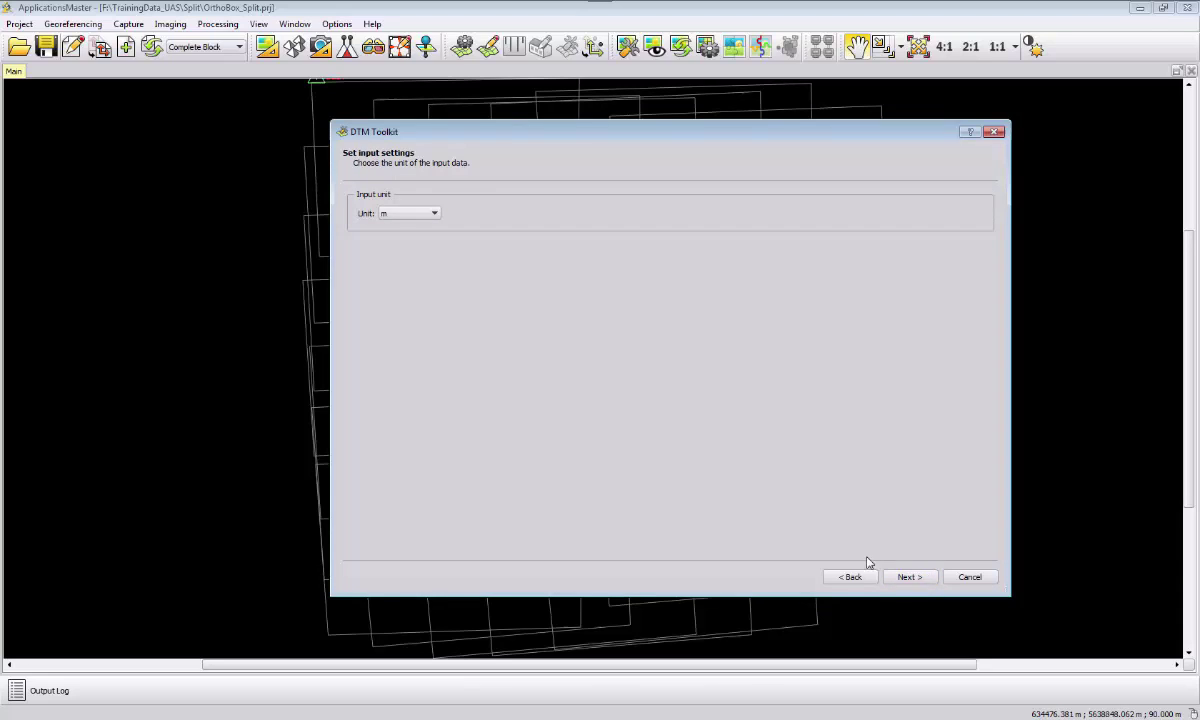
left_click(905, 577)
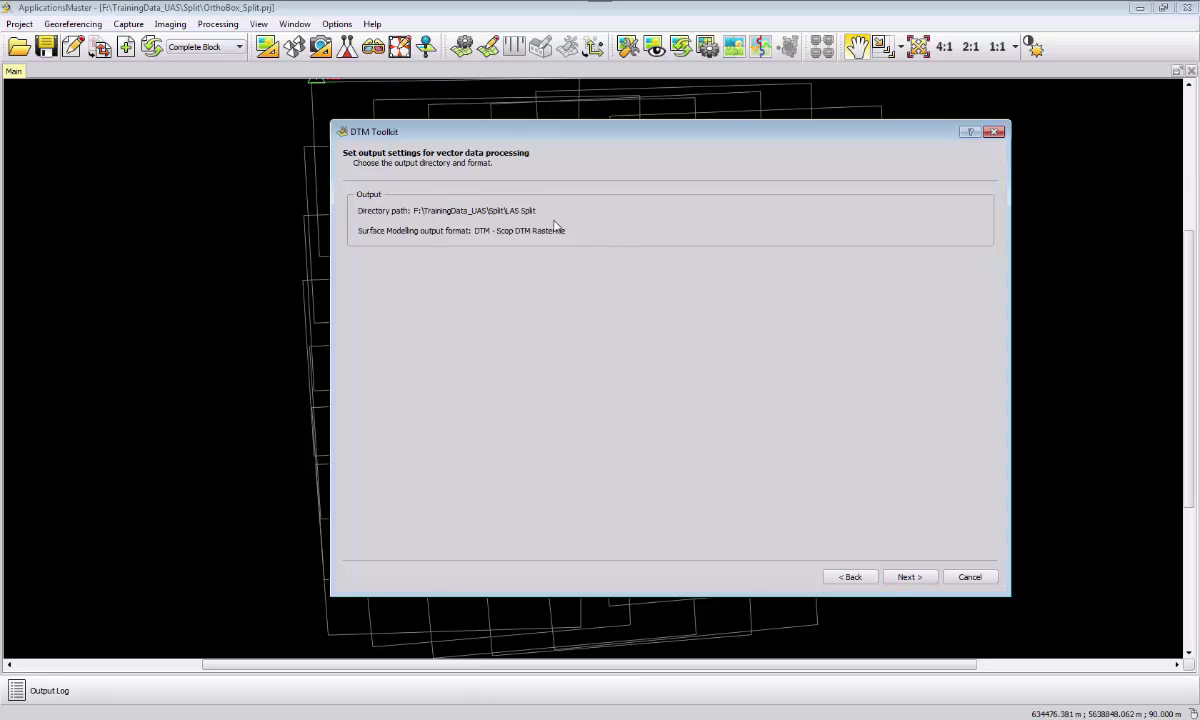
left_click(909, 578)
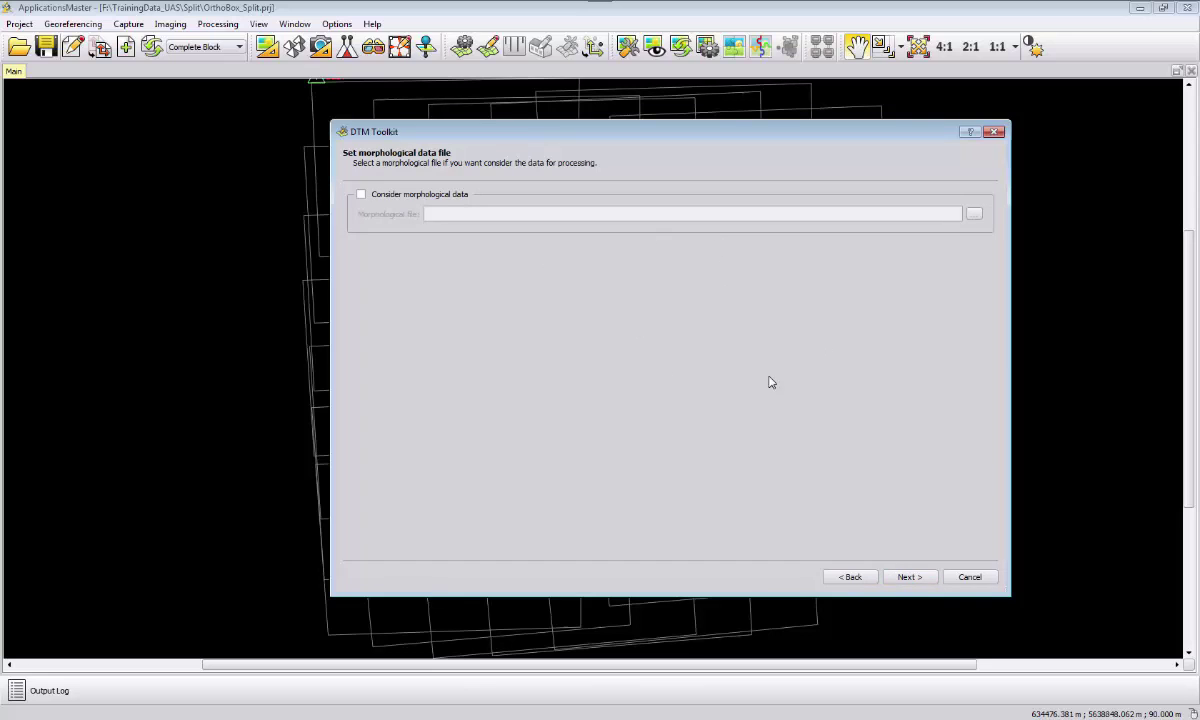
Skip morphological data and select all nine tiles on the tile grid.
left_click(912, 578)
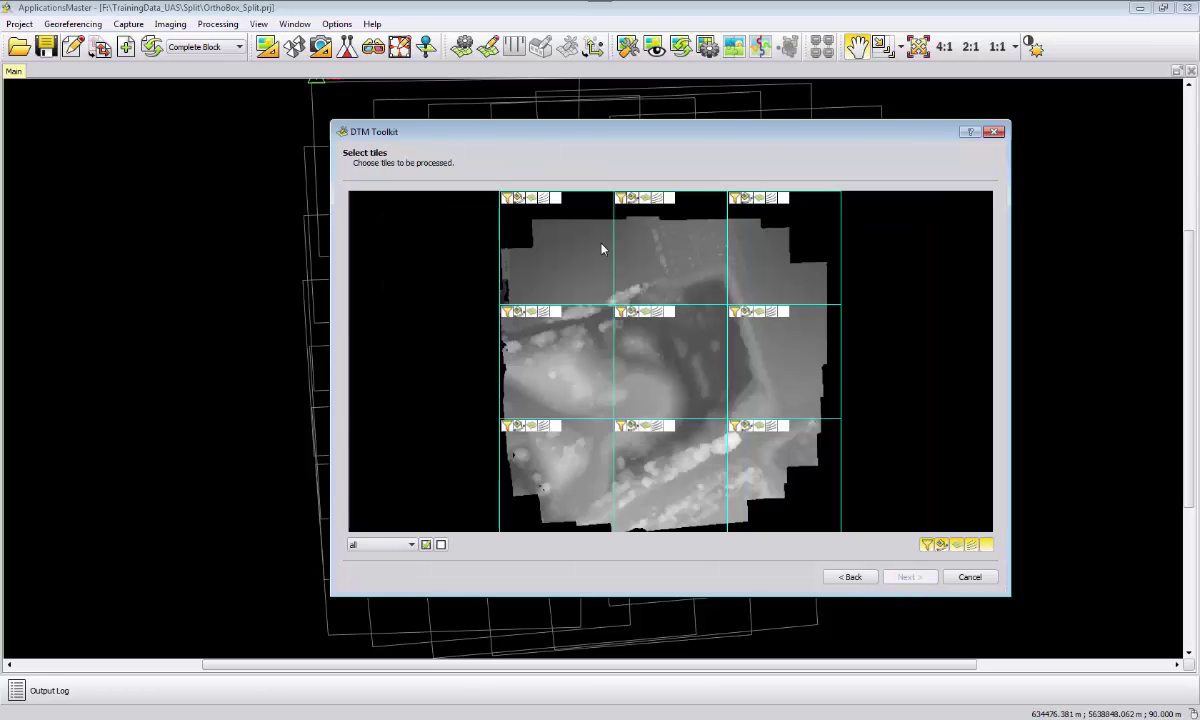
left_click_drag(628, 313, 720, 400)
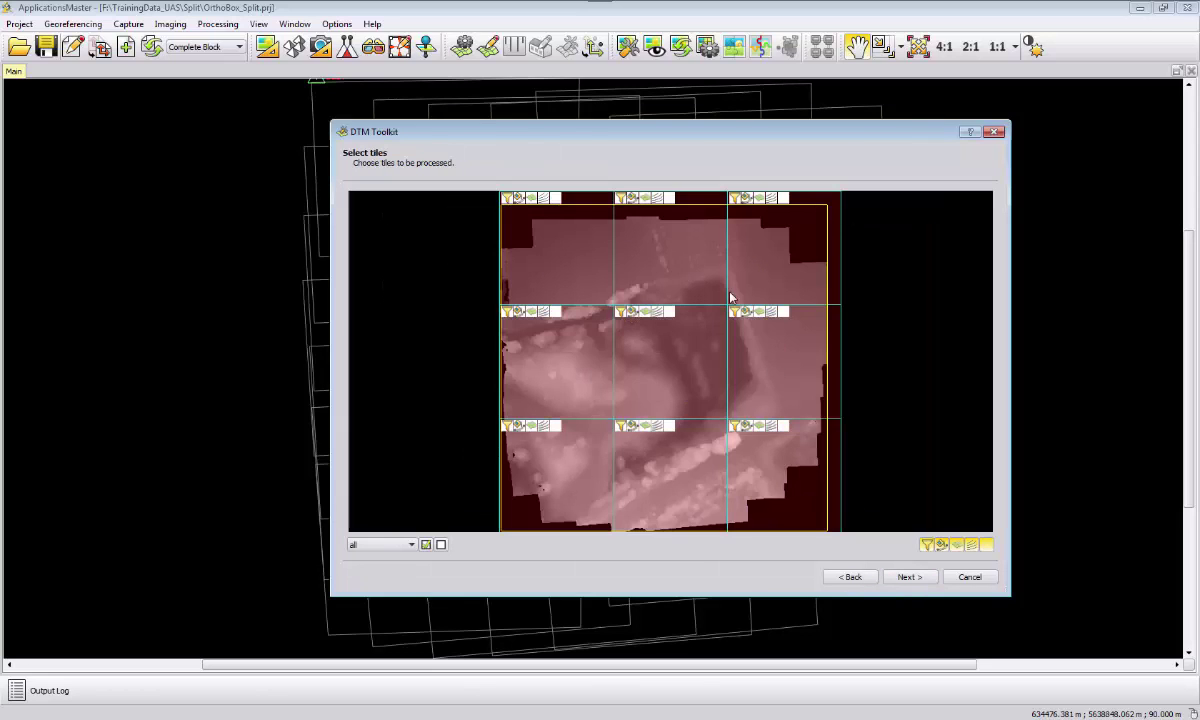
left_click(441, 545)
left_click(426, 545)
left_click(910, 577)
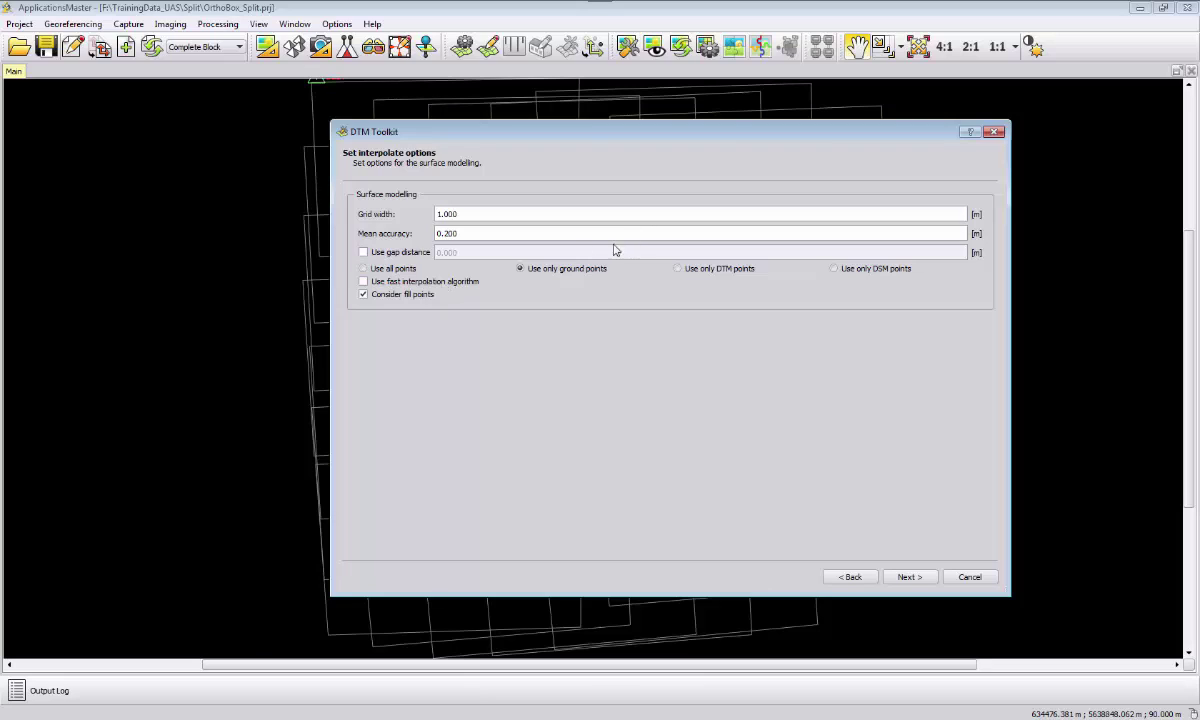
Switch interpolation to 'Use all points', leaving 'Use gap distance' unticked.
left_click(364, 268)
left_click(363, 252)
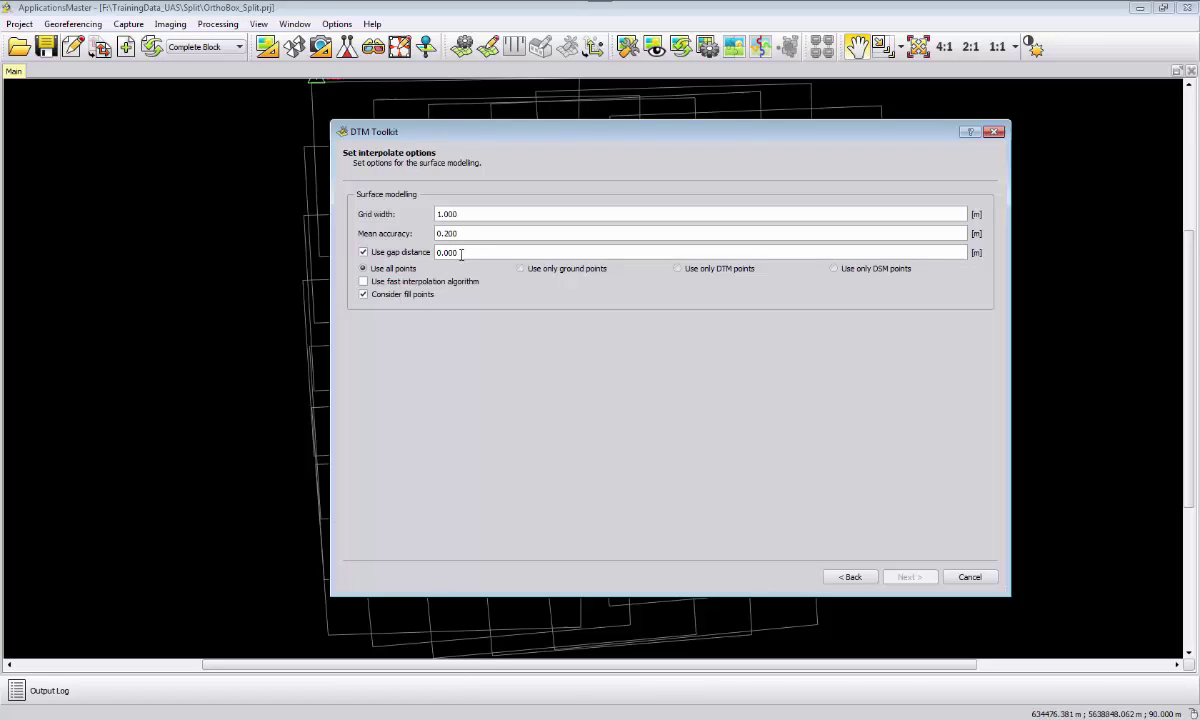
left_click(363, 252)
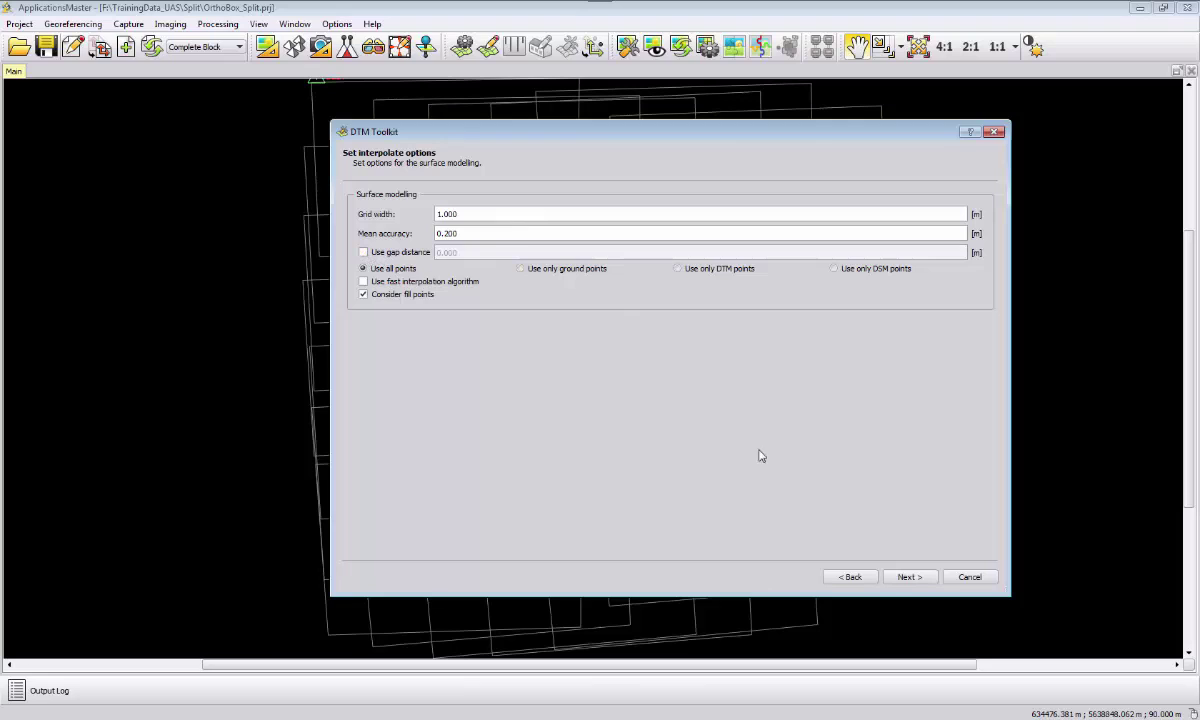
Review the summary, start surface modelling for the nine tiles, and finish the wizard.
left_click(910, 578)
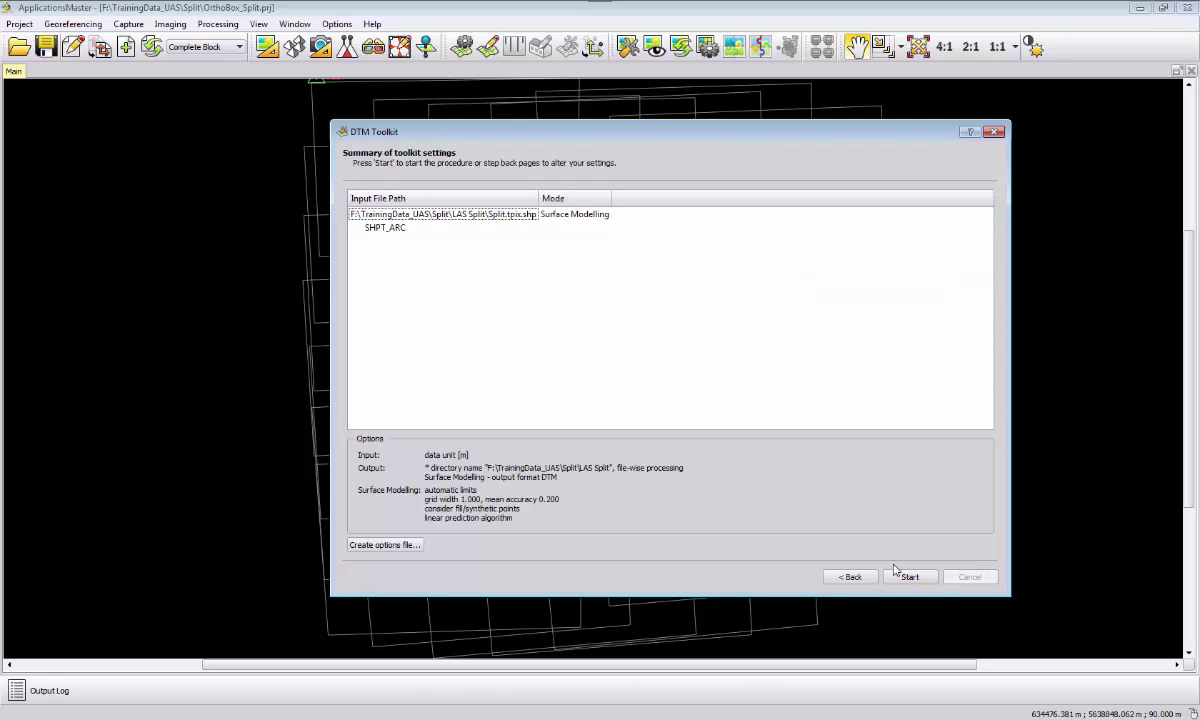
left_click(911, 578)
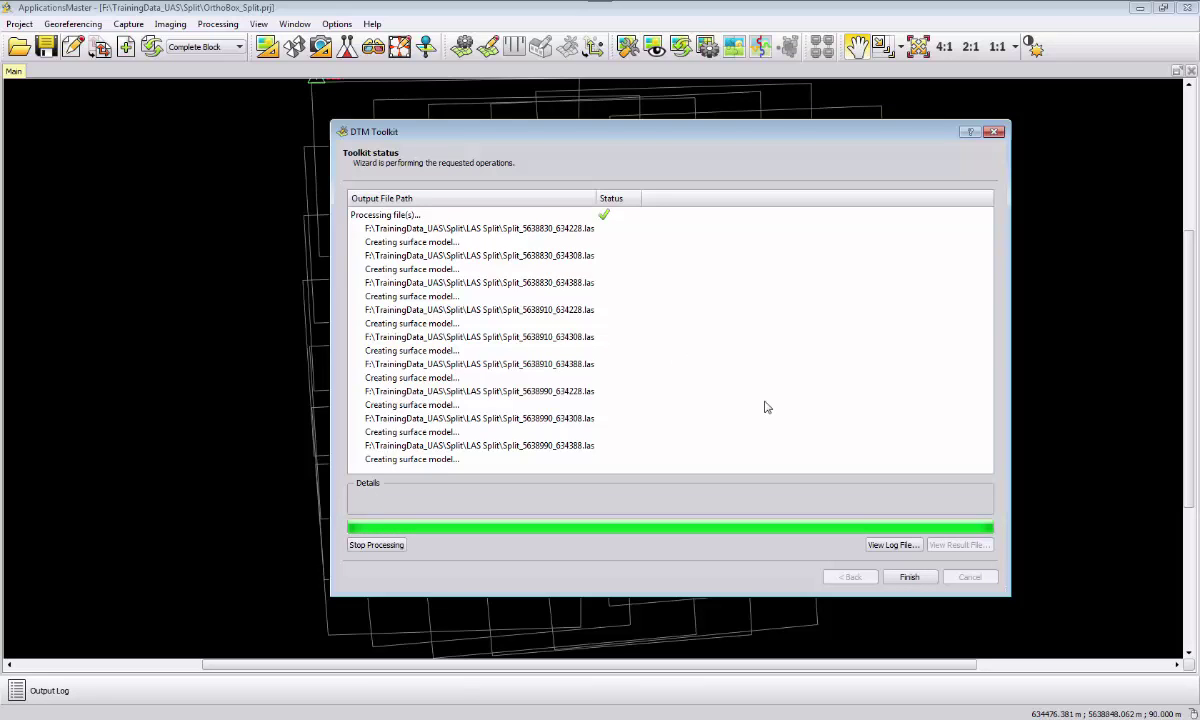
left_click(909, 577)
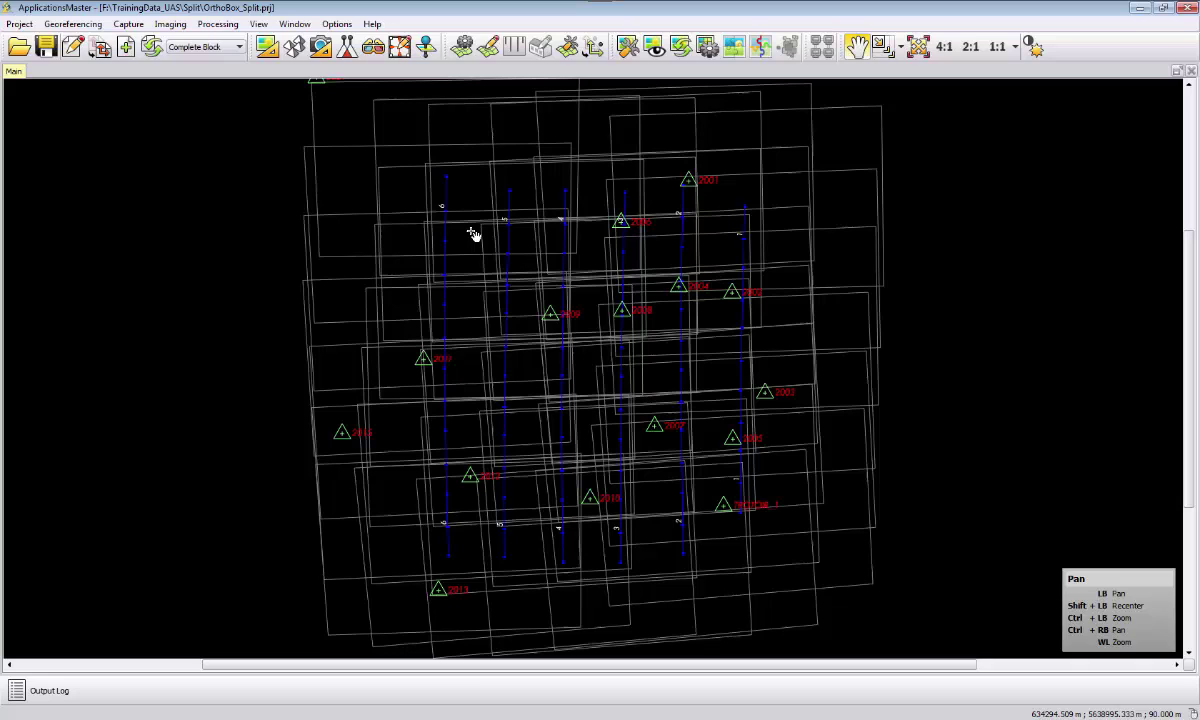
Launch OrthoMaster and import Split.tpix.shp as Tile Manager File height models.
left_click(175, 25)
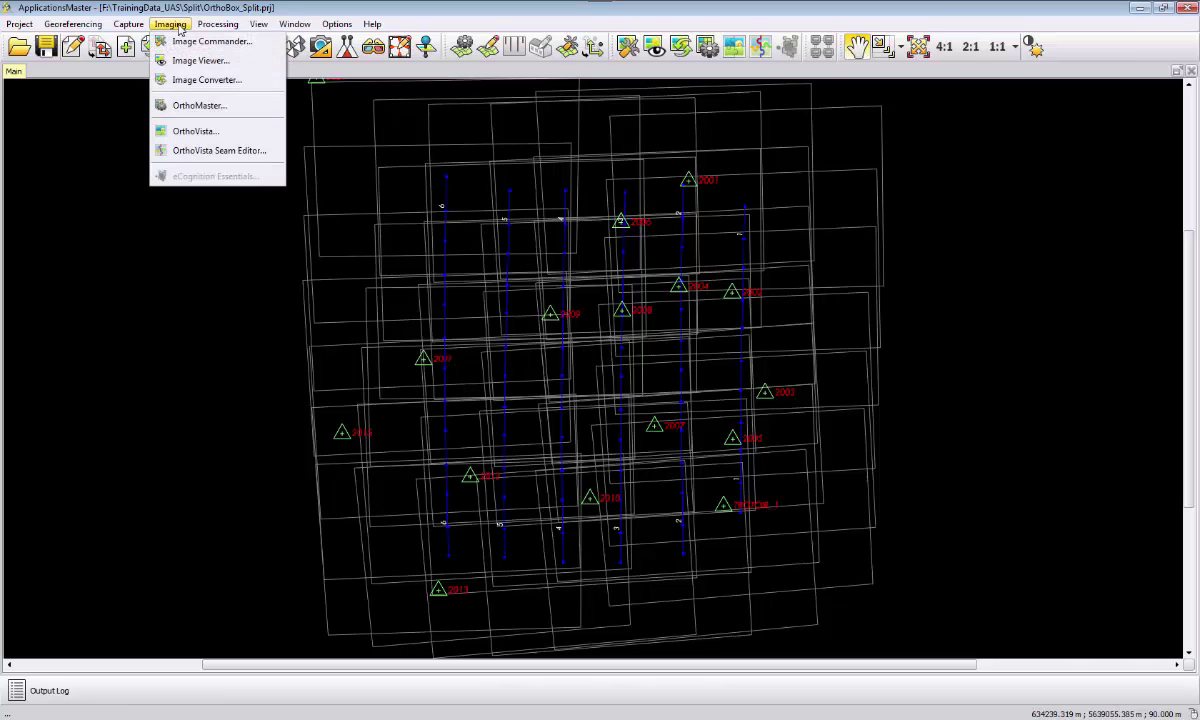
left_click(195, 105)
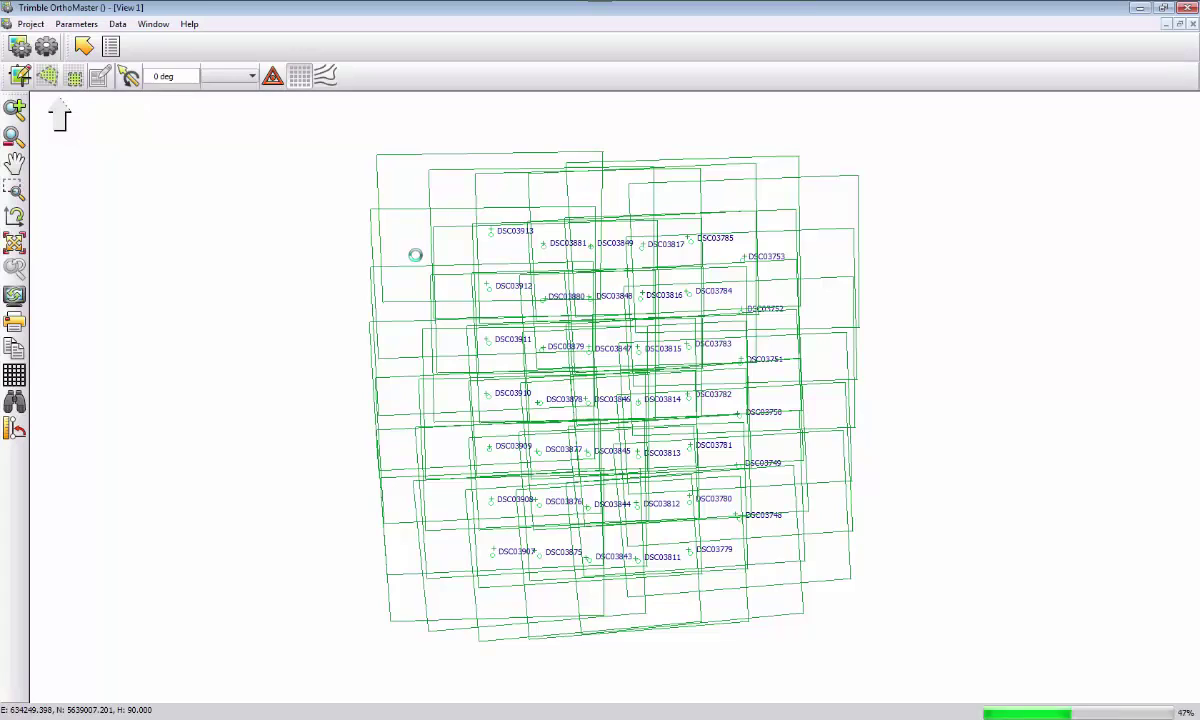
left_click(117, 24)
mouse_move(140, 41)
mouse_move(250, 41)
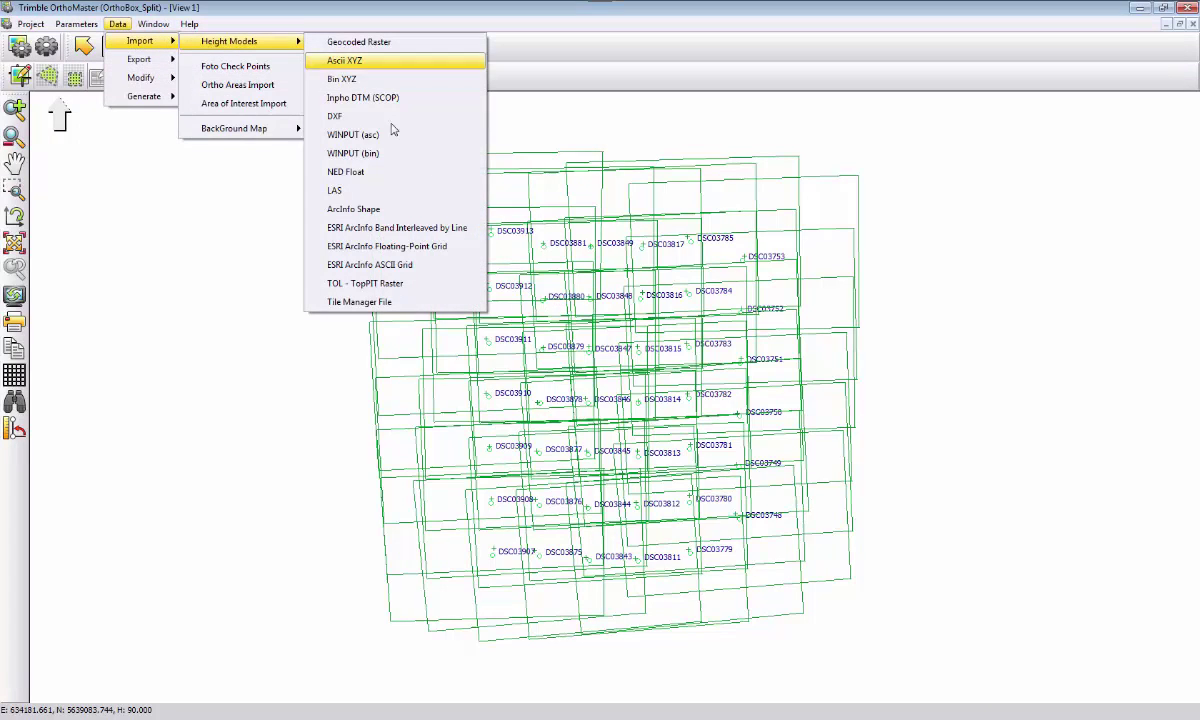
left_click(358, 302)
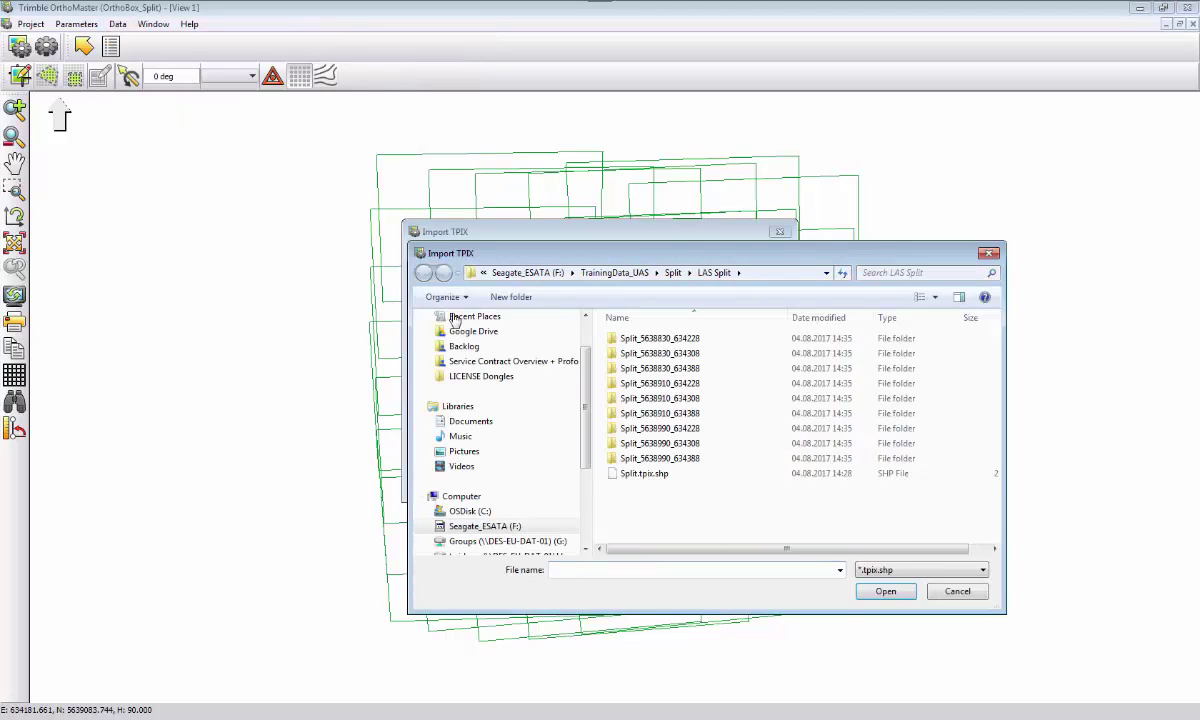
double_click(655, 484)
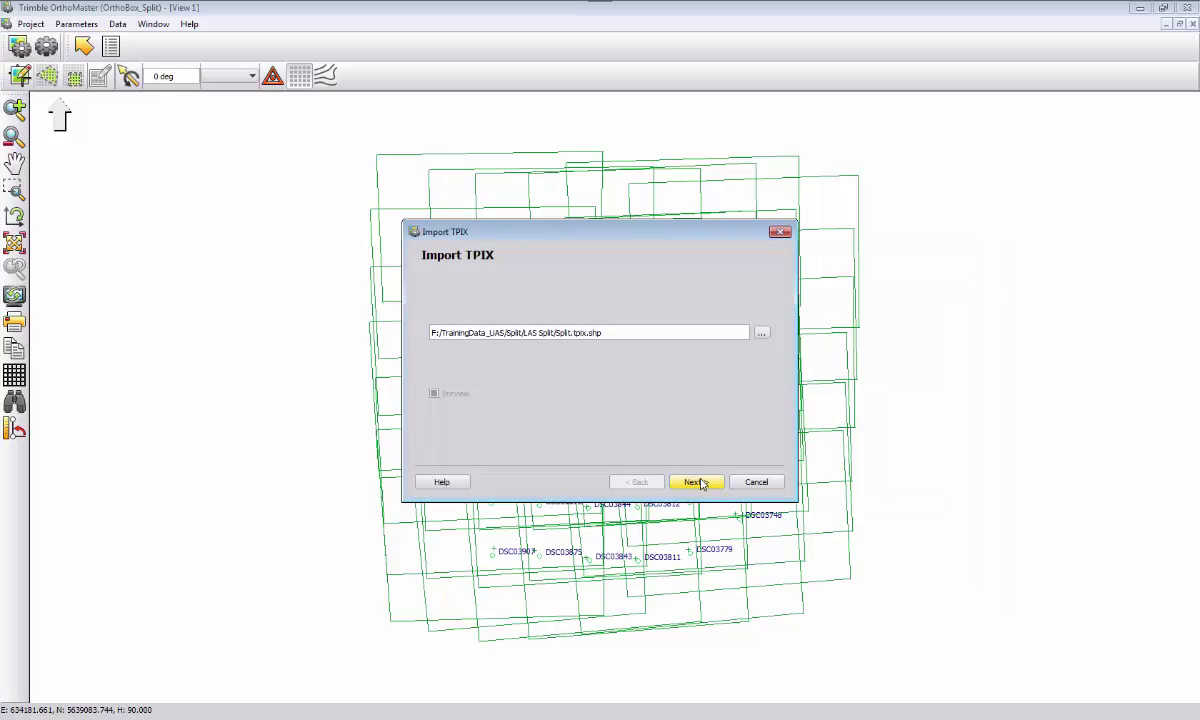
left_click(700, 482)
left_click(696, 482)
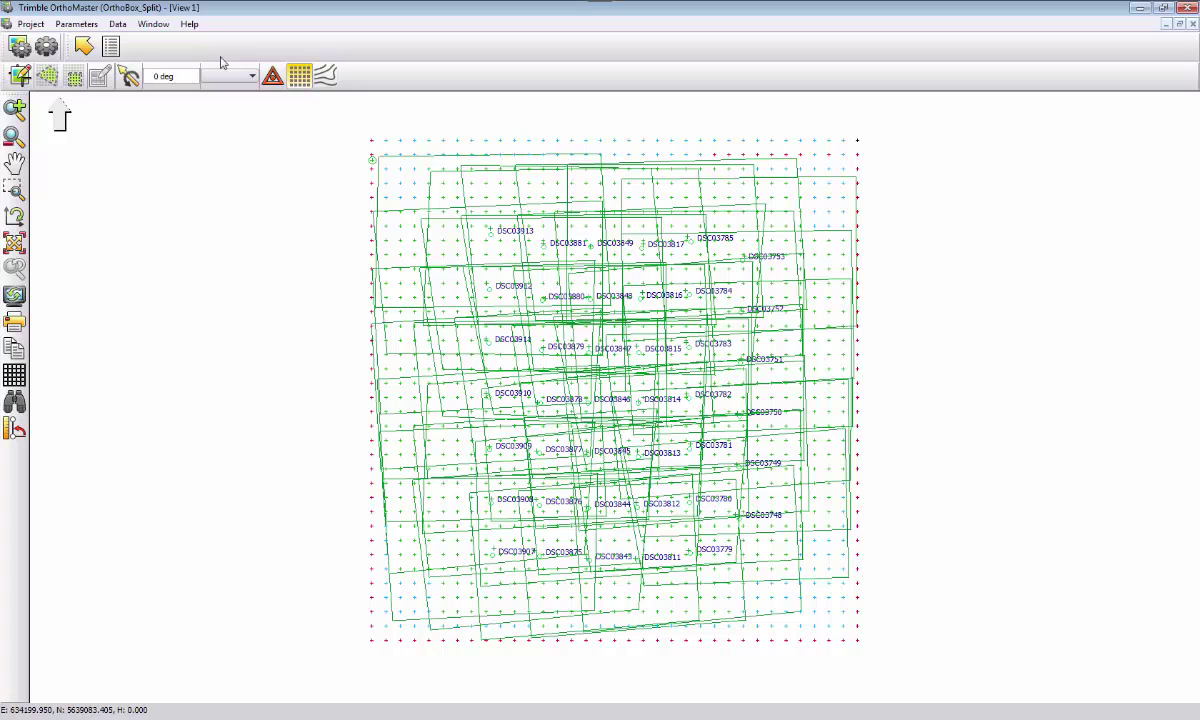
Generate ortho areas over all image footprints with 50% overlap.
left_click(117, 23)
mouse_move(143, 96)
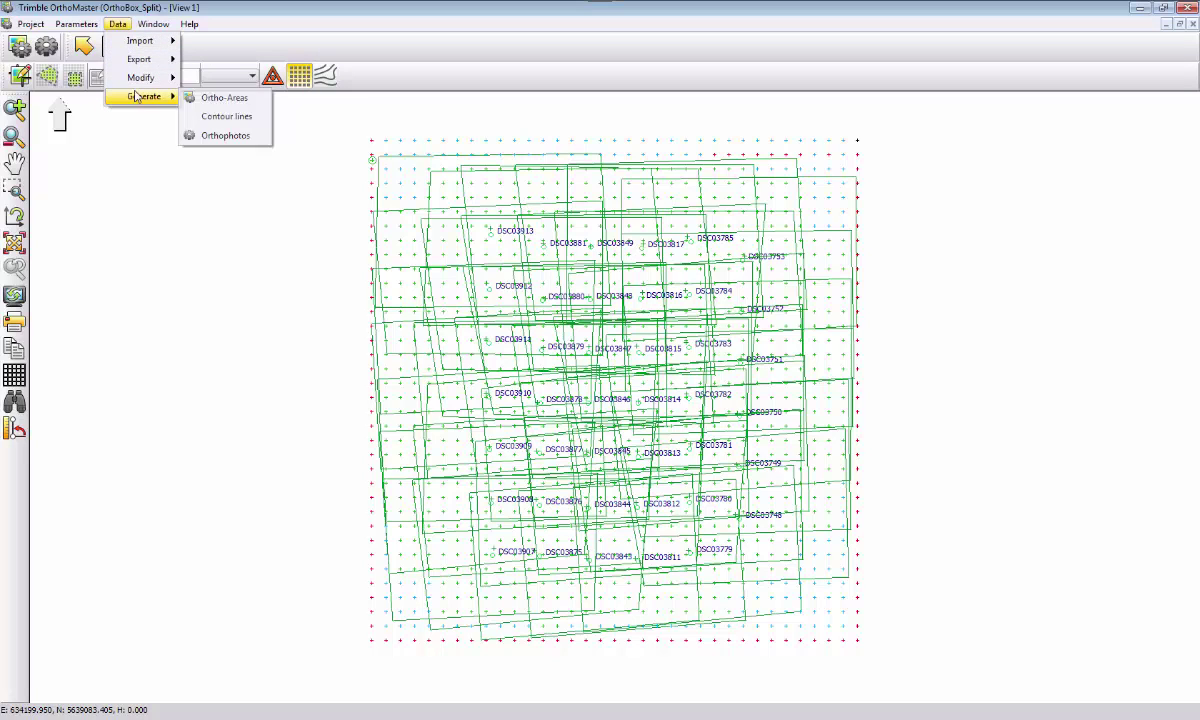
left_click(210, 96)
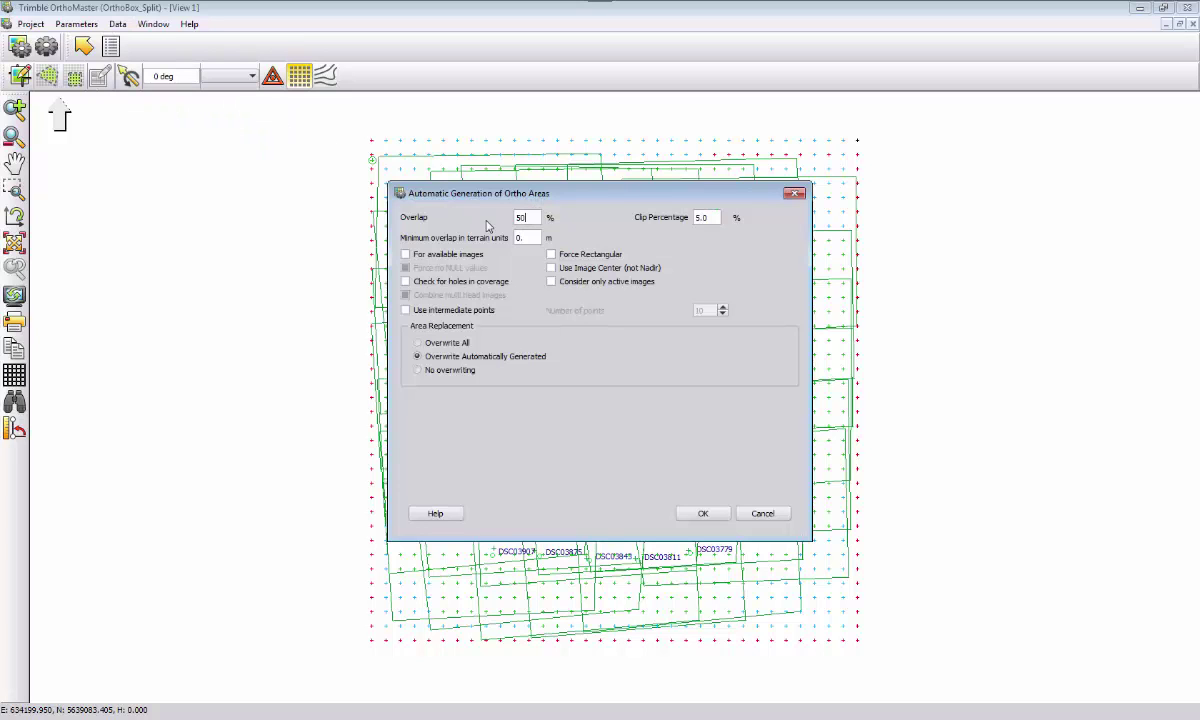
left_click(701, 513)
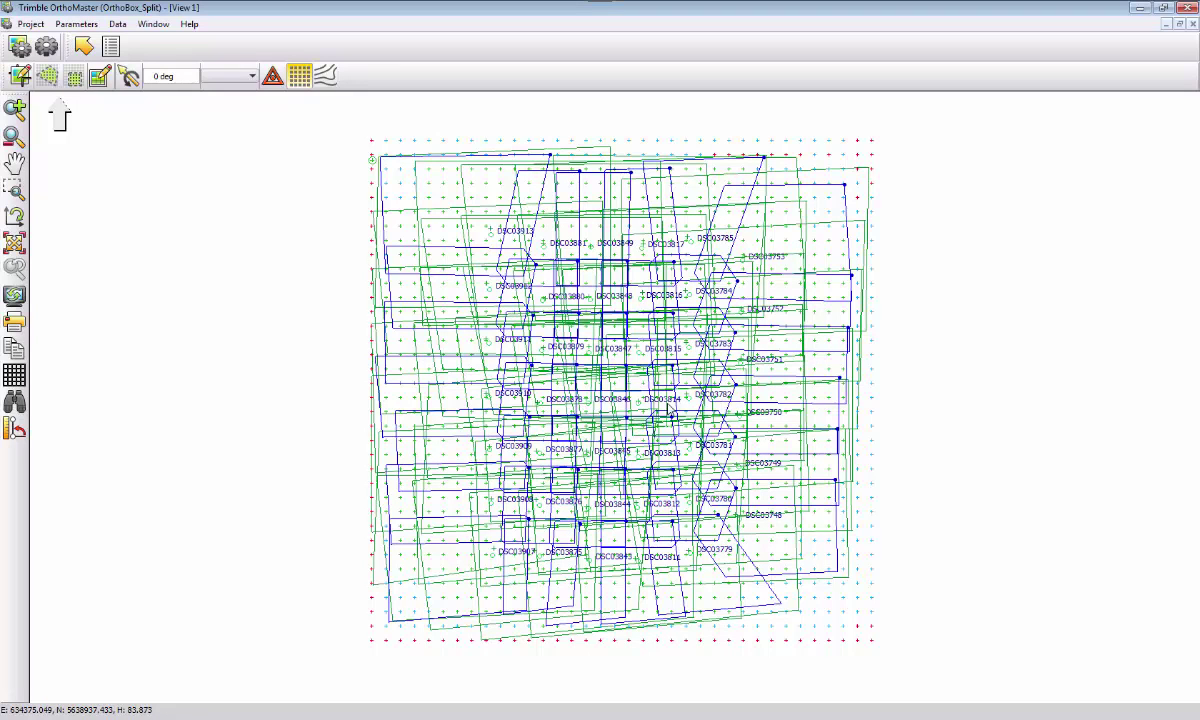
Inspect image DSC03814 and its orientation details, then close both windows.
double_click(642, 406)
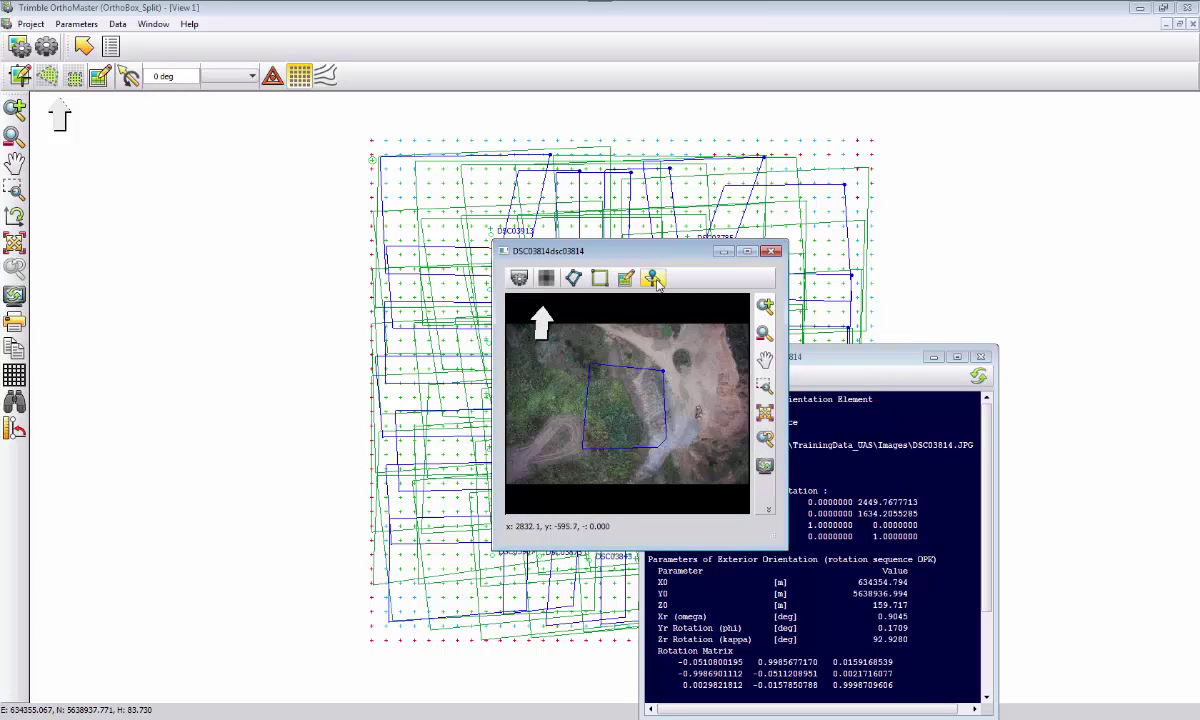
left_click_drag(610, 252, 200, 243)
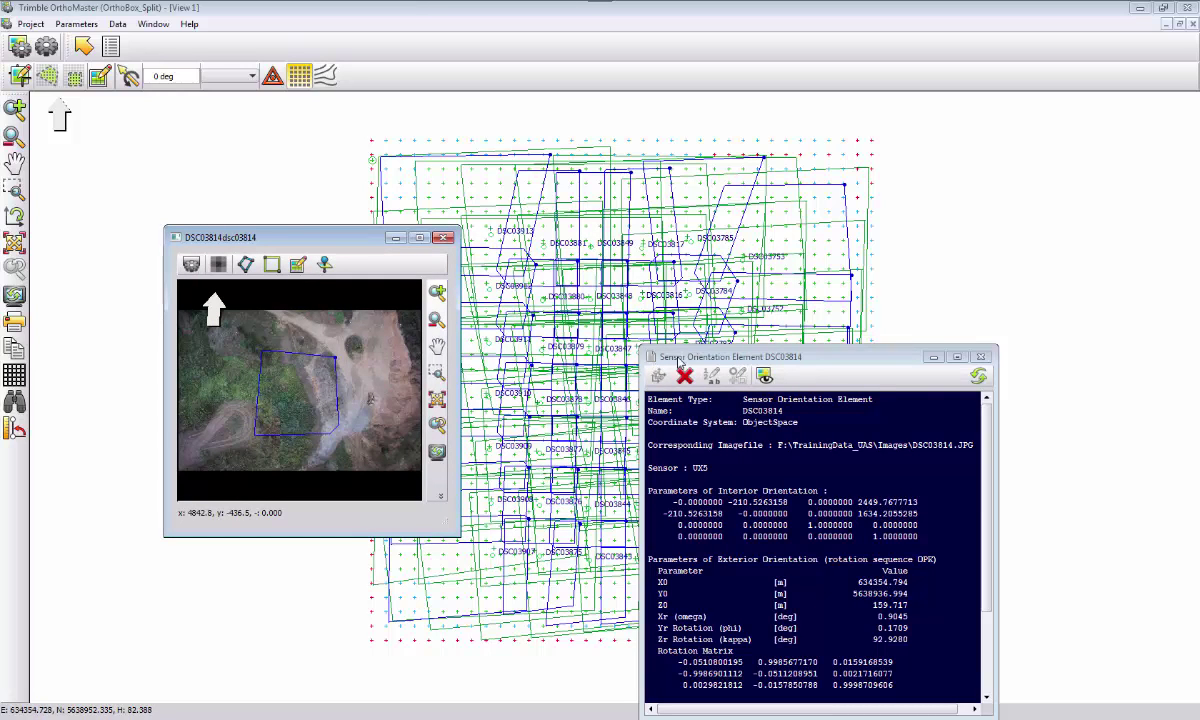
left_click_drag(681, 359, 791, 356)
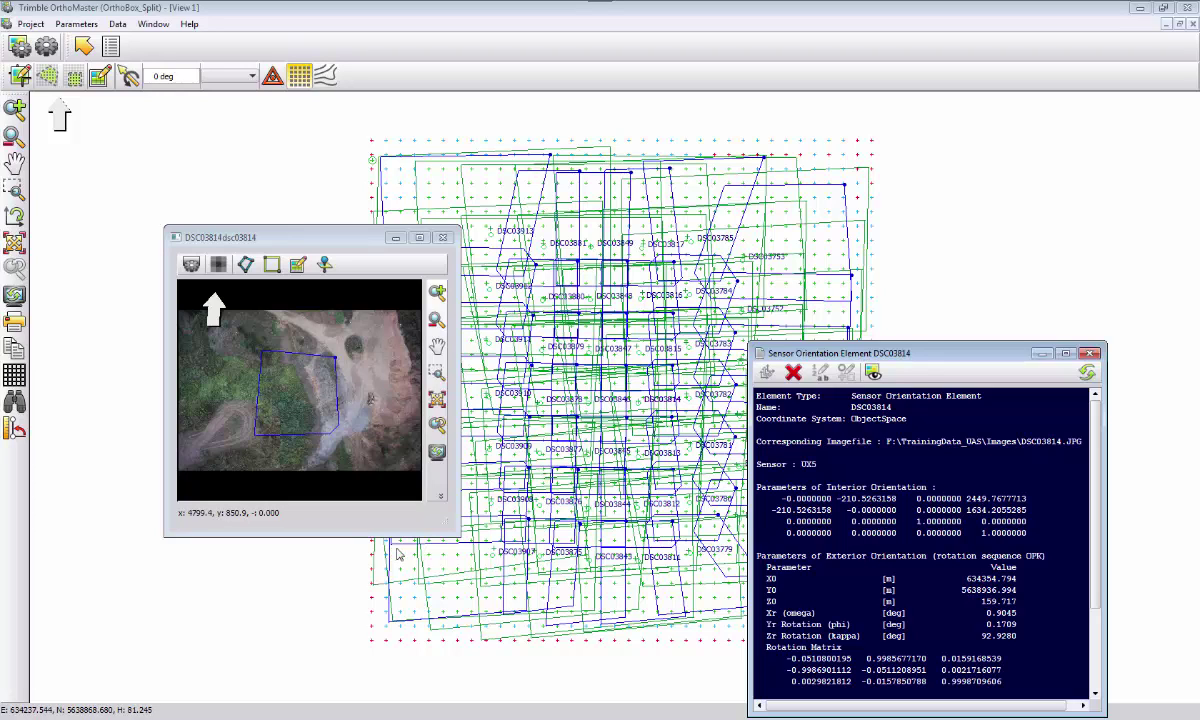
left_click(443, 237)
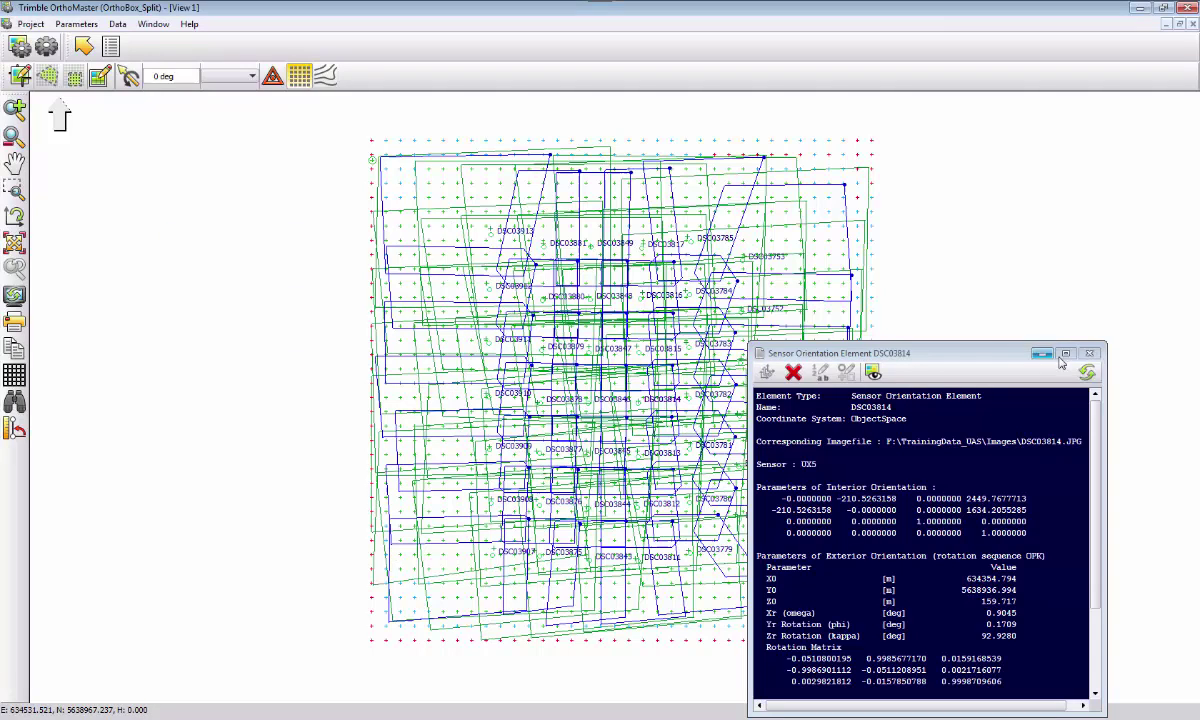
left_click(1091, 352)
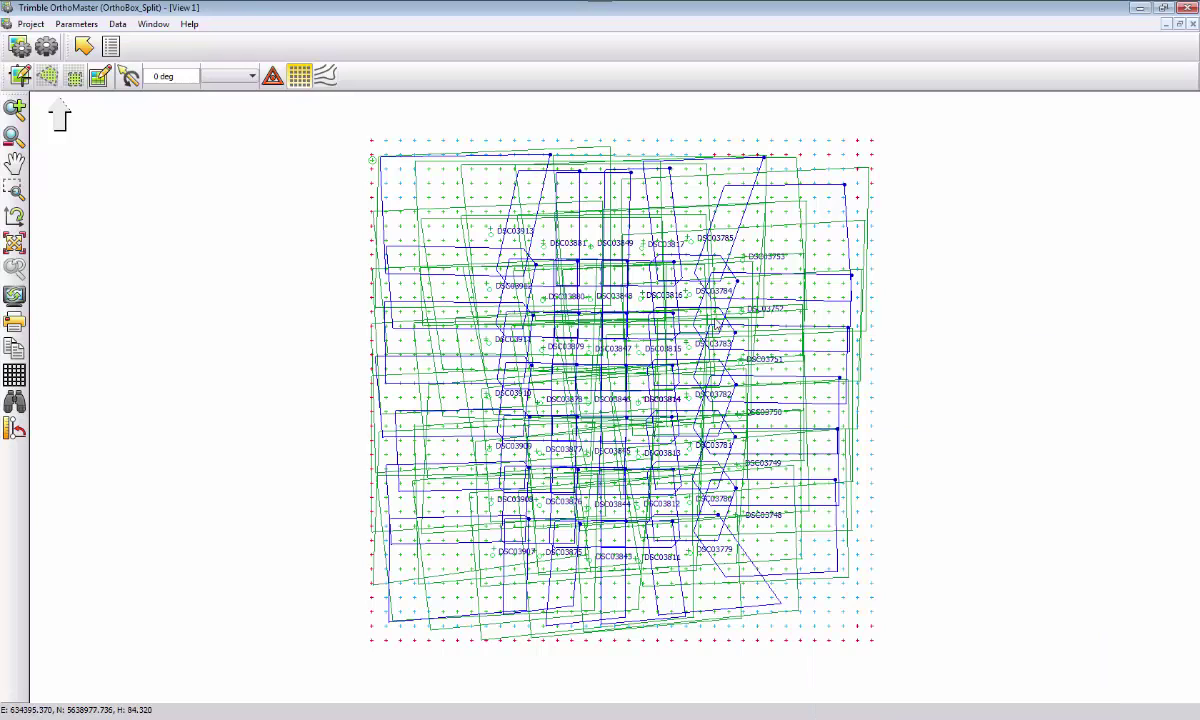
Set the orthophoto pixel size to 0.05 m and the output format to geotiff/tfw.
left_click(117, 23)
mouse_move(136, 98)
left_click(240, 136)
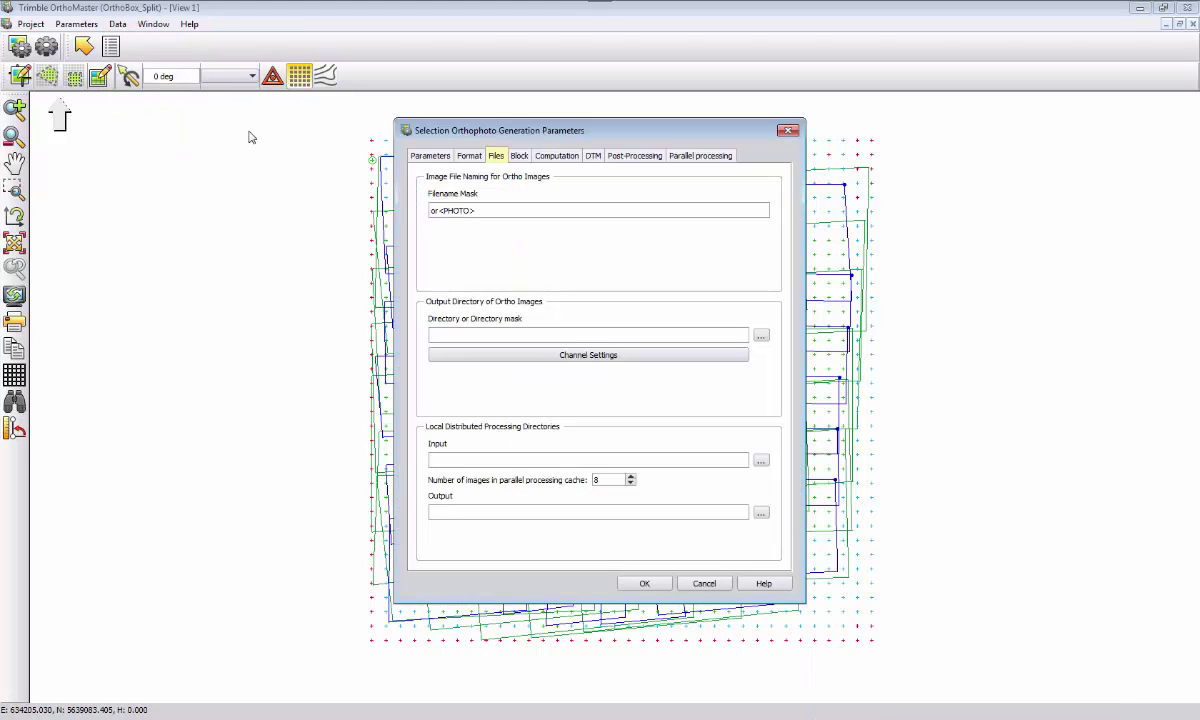
left_click(428, 158)
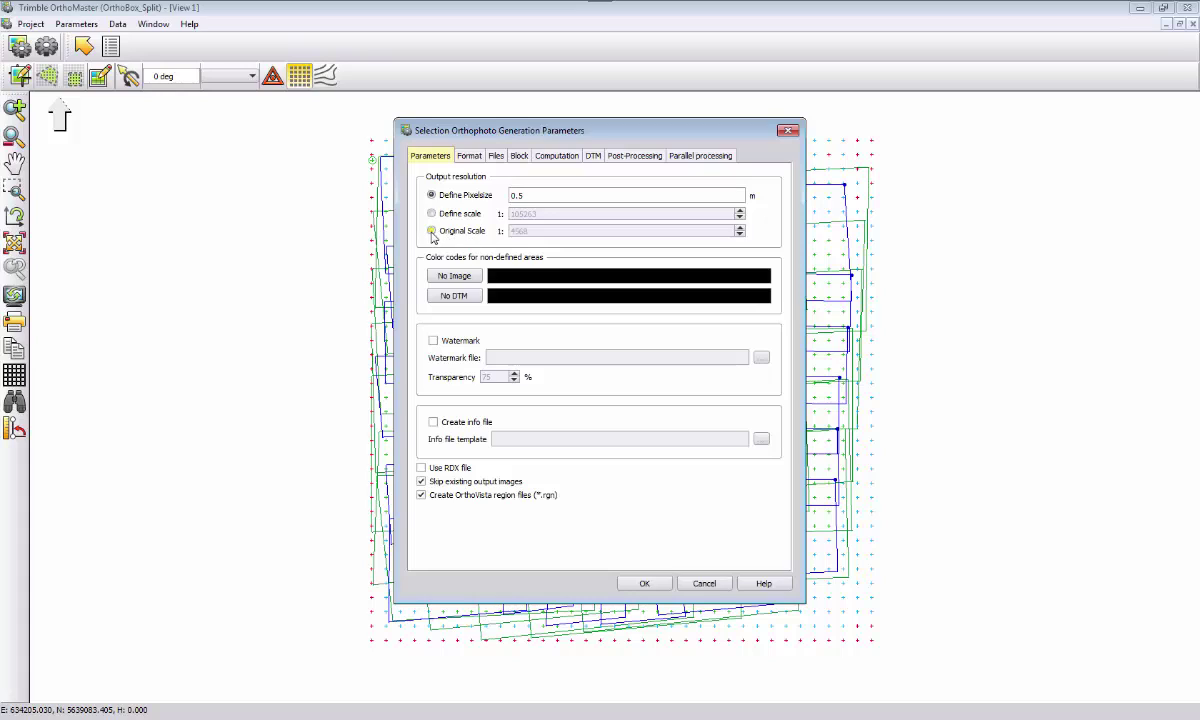
left_click(445, 233)
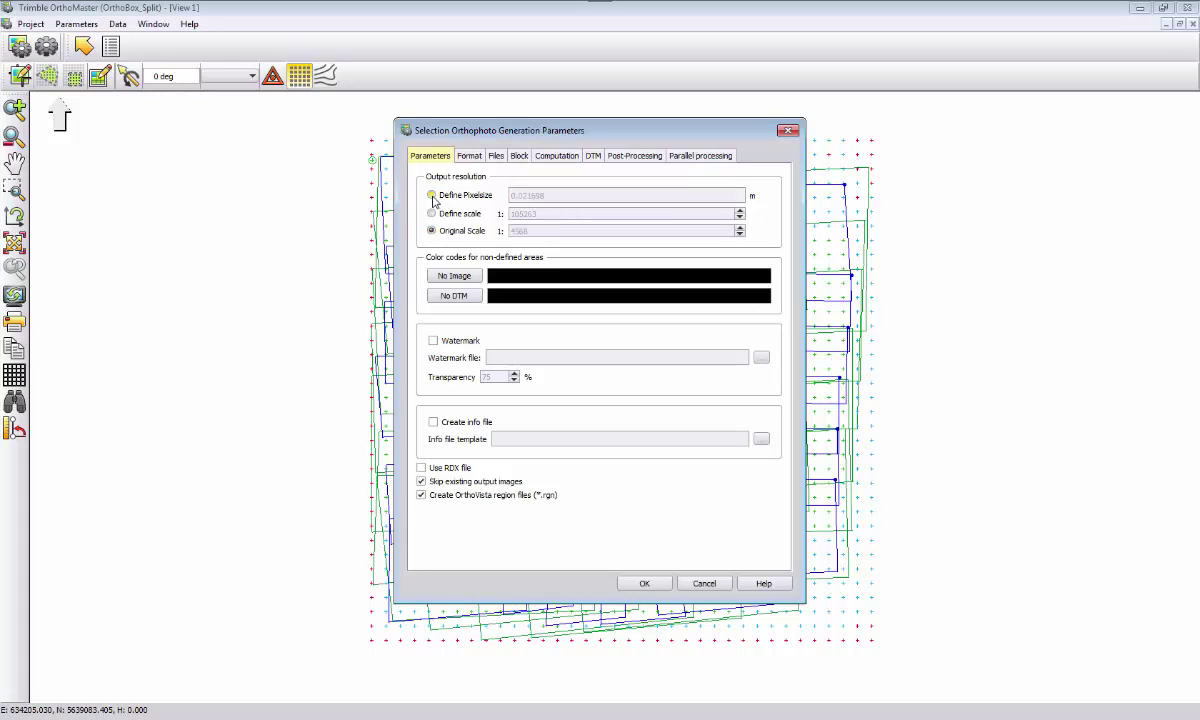
left_click(432, 196)
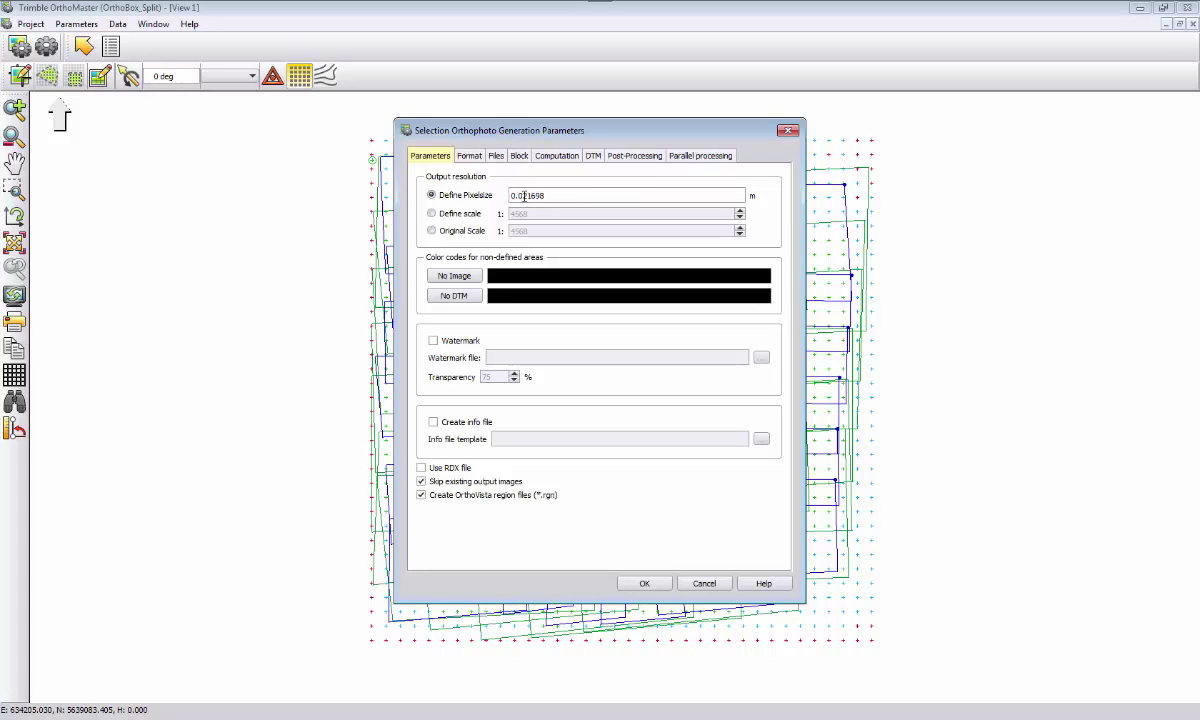
type("5")
left_click(469, 157)
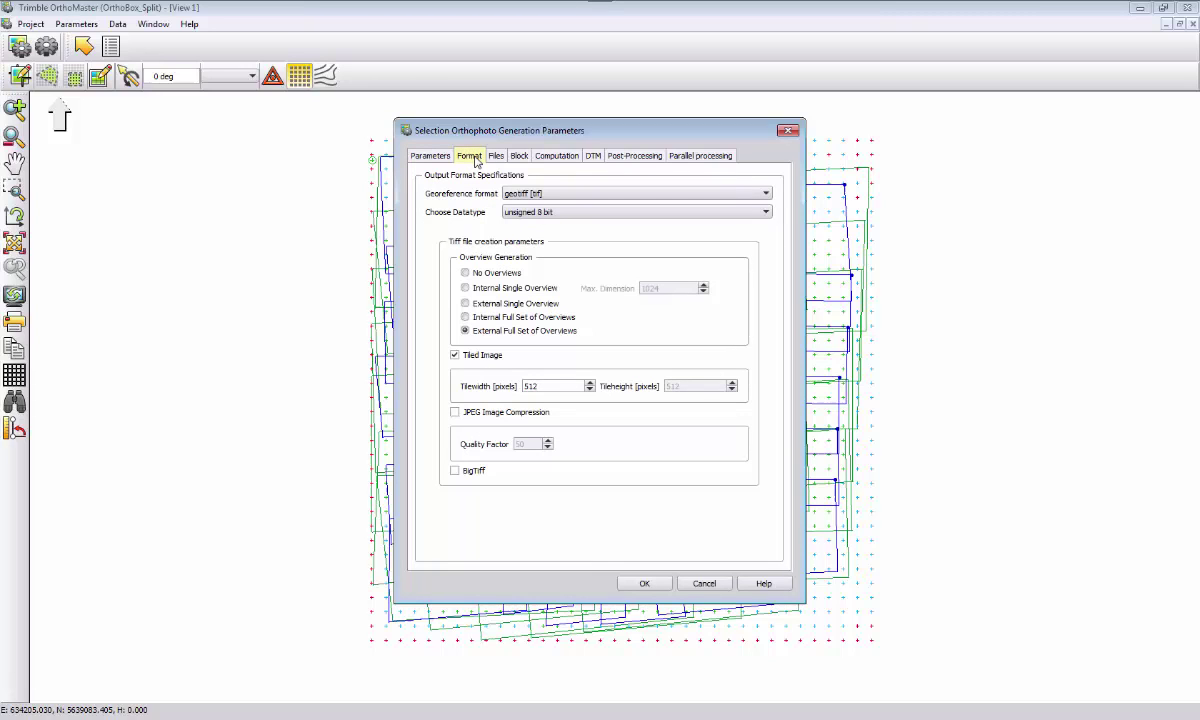
left_click(519, 194)
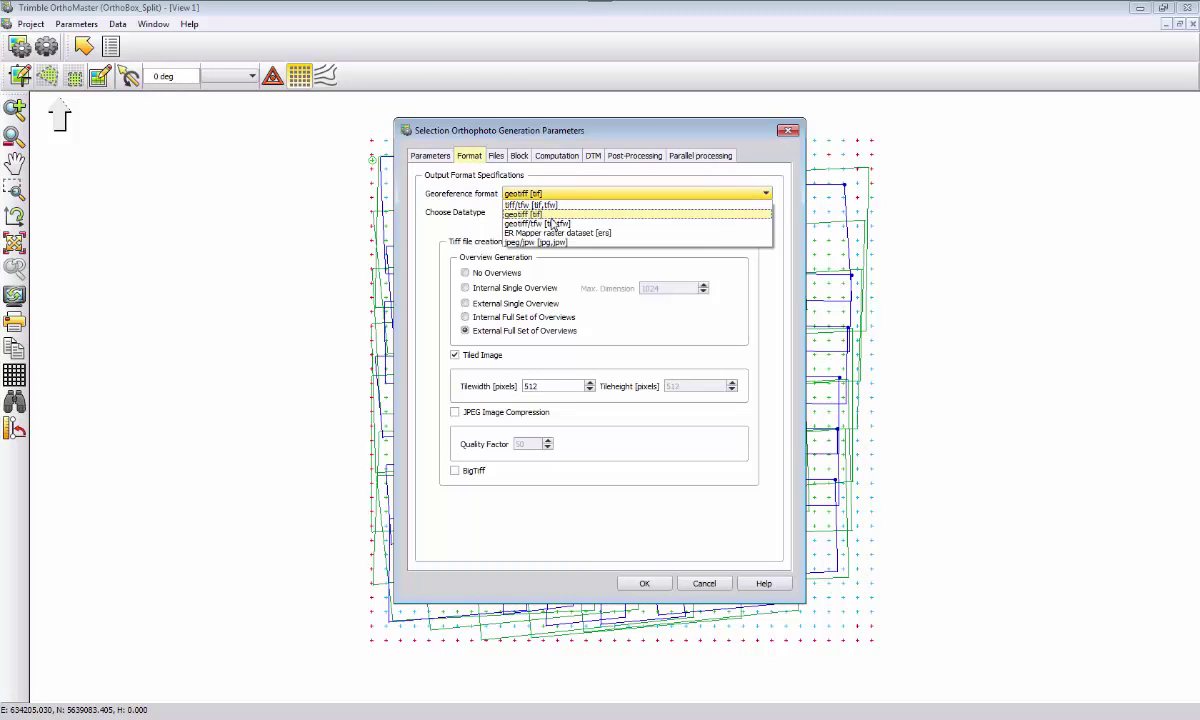
left_click(554, 224)
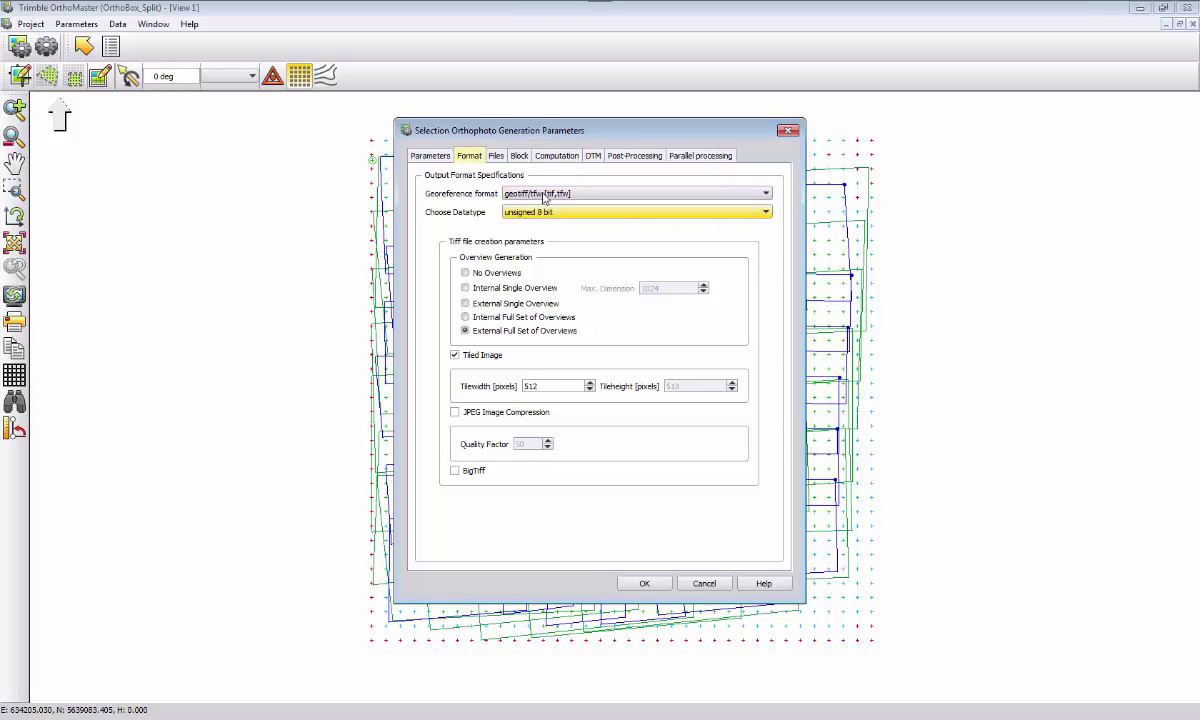
Create a new Orthophotos folder under Split and make it the output directory.
left_click(497, 157)
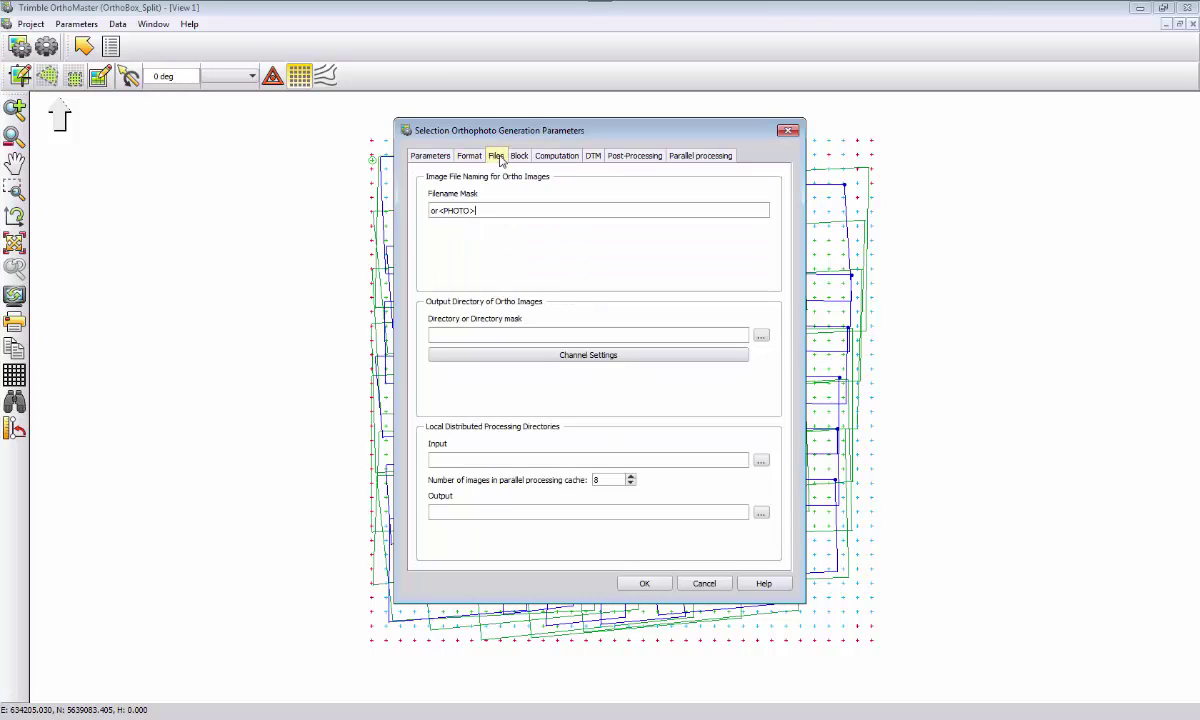
left_click(761, 335)
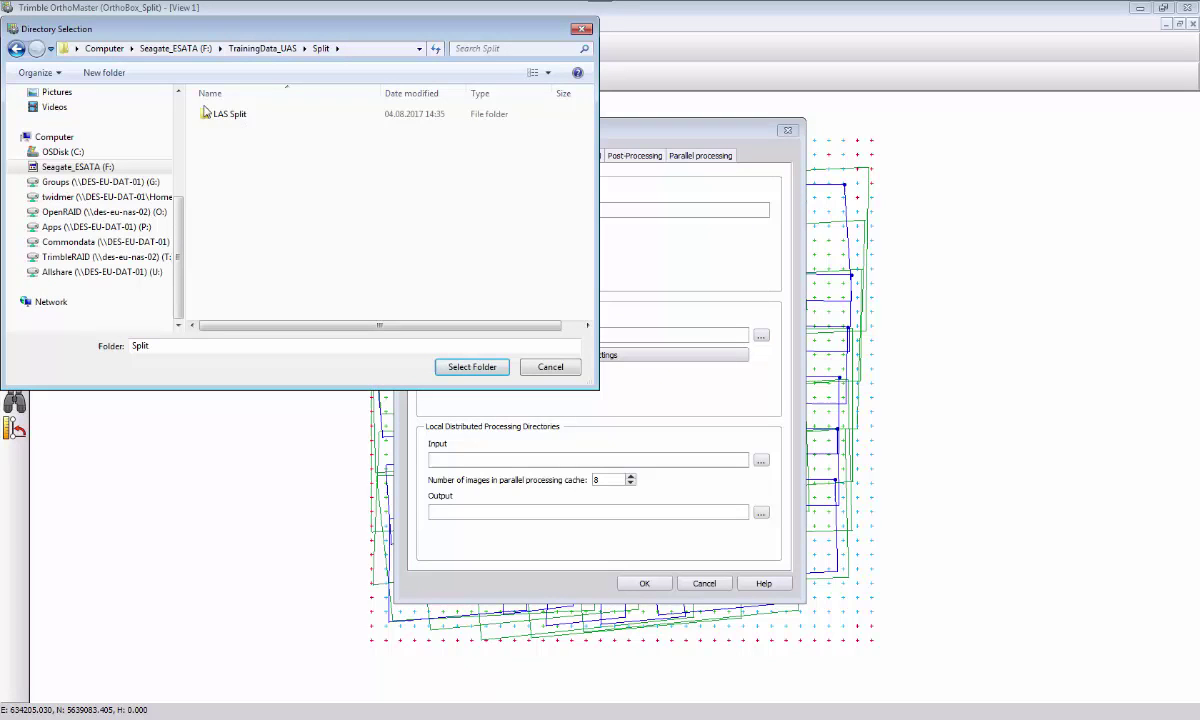
left_click(104, 73)
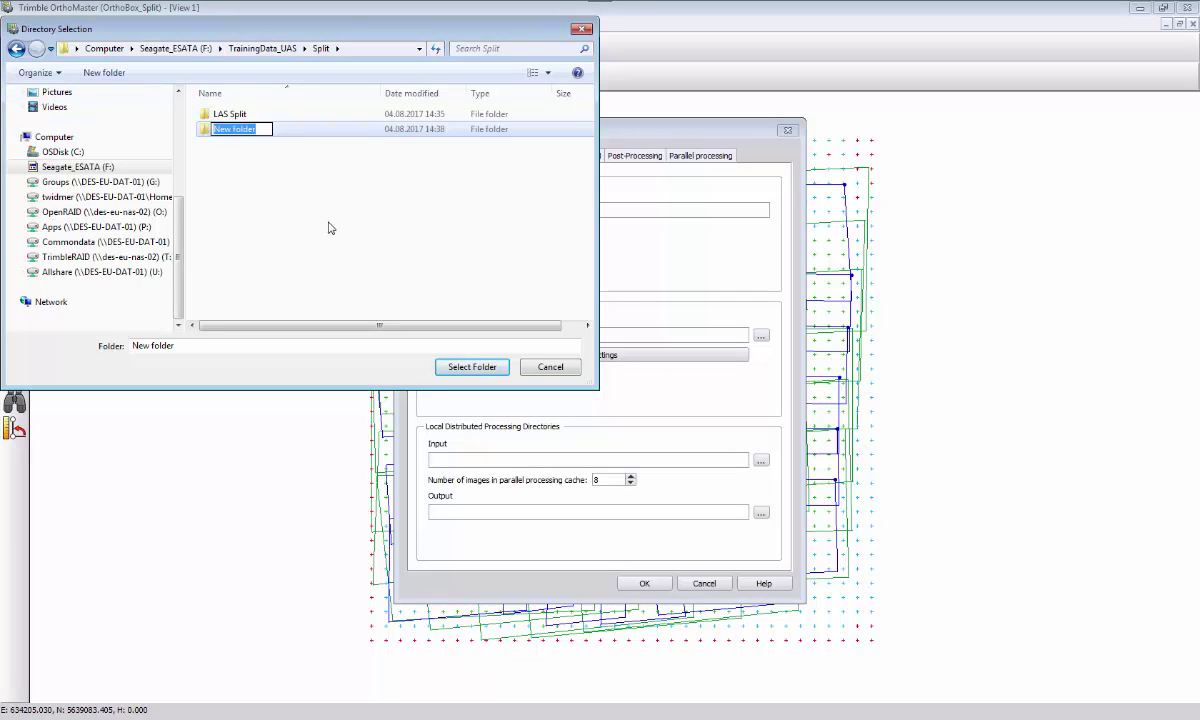
type("Oerthophotos")
key("Return")
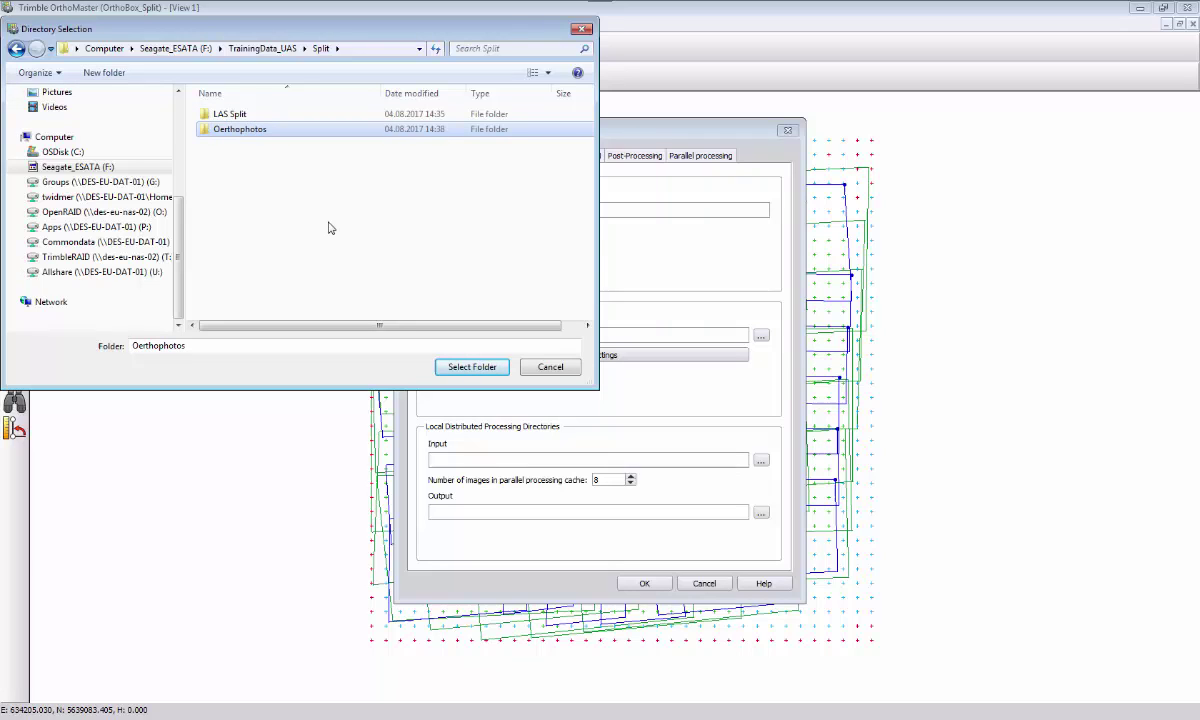
left_click(218, 129)
left_click(235, 130)
key("BackSpace")
key("Return")
left_click(470, 367)
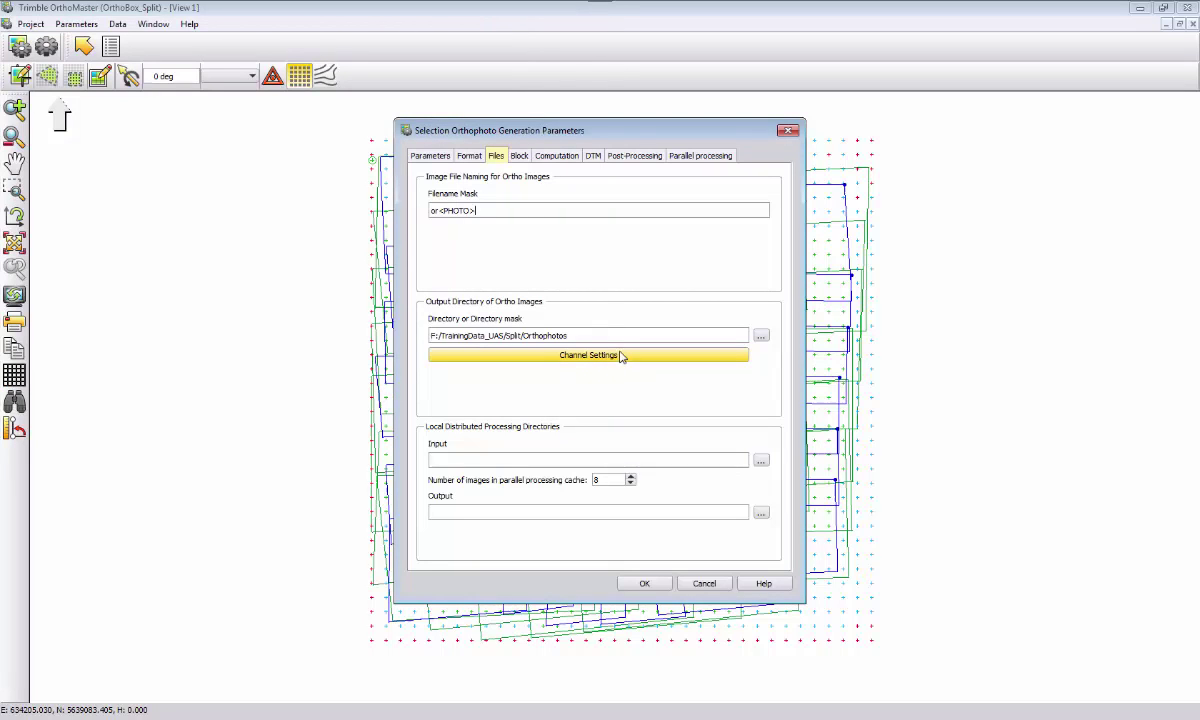
Review the ortho area, computation and DTM usage settings.
left_click(520, 157)
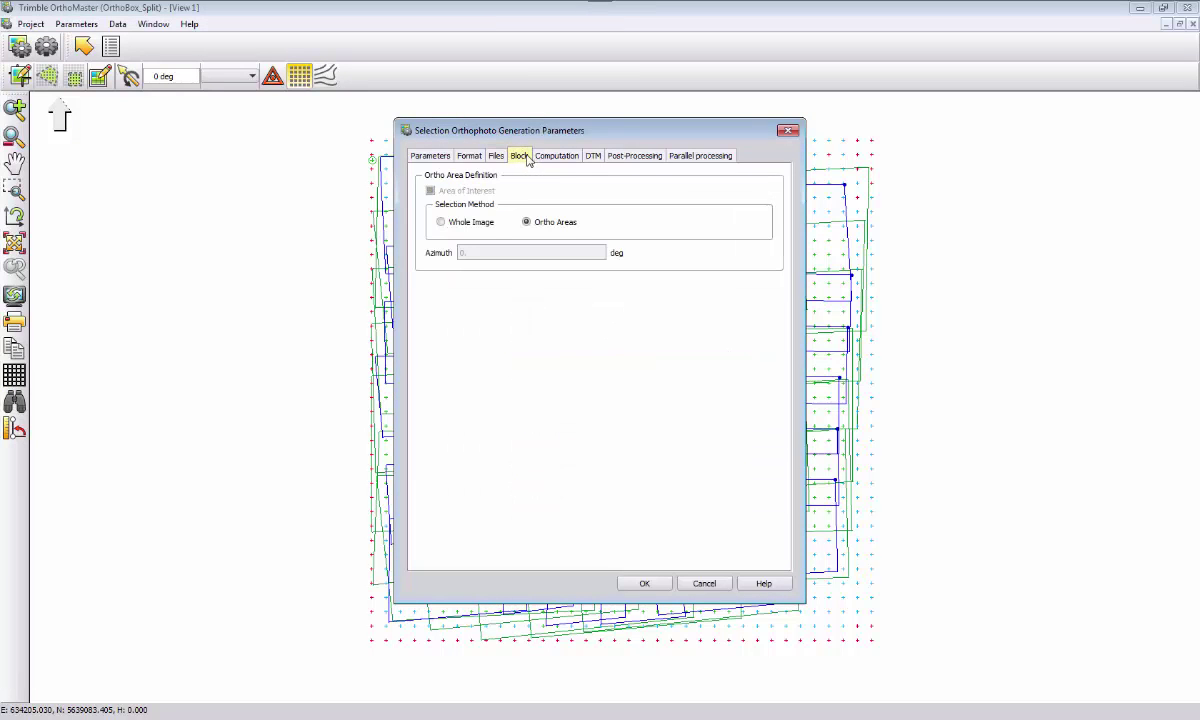
left_click(552, 157)
left_click(593, 156)
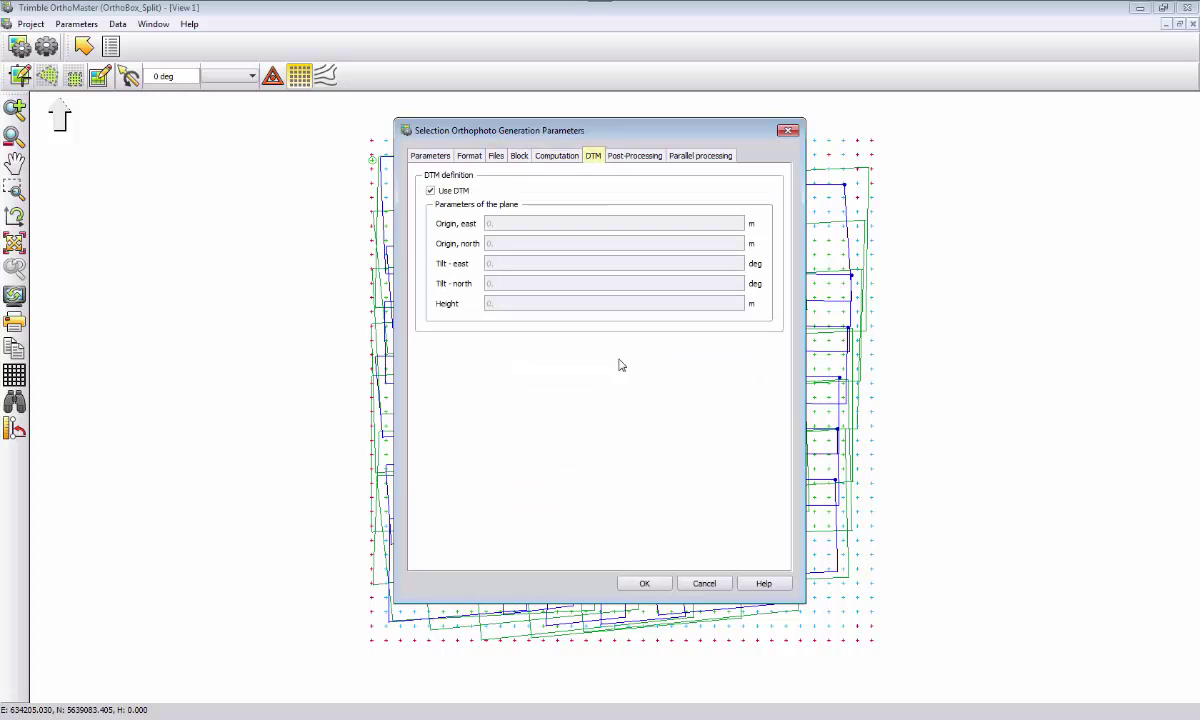
Accept the parameters and run orthophoto generation immediately.
left_click(644, 583)
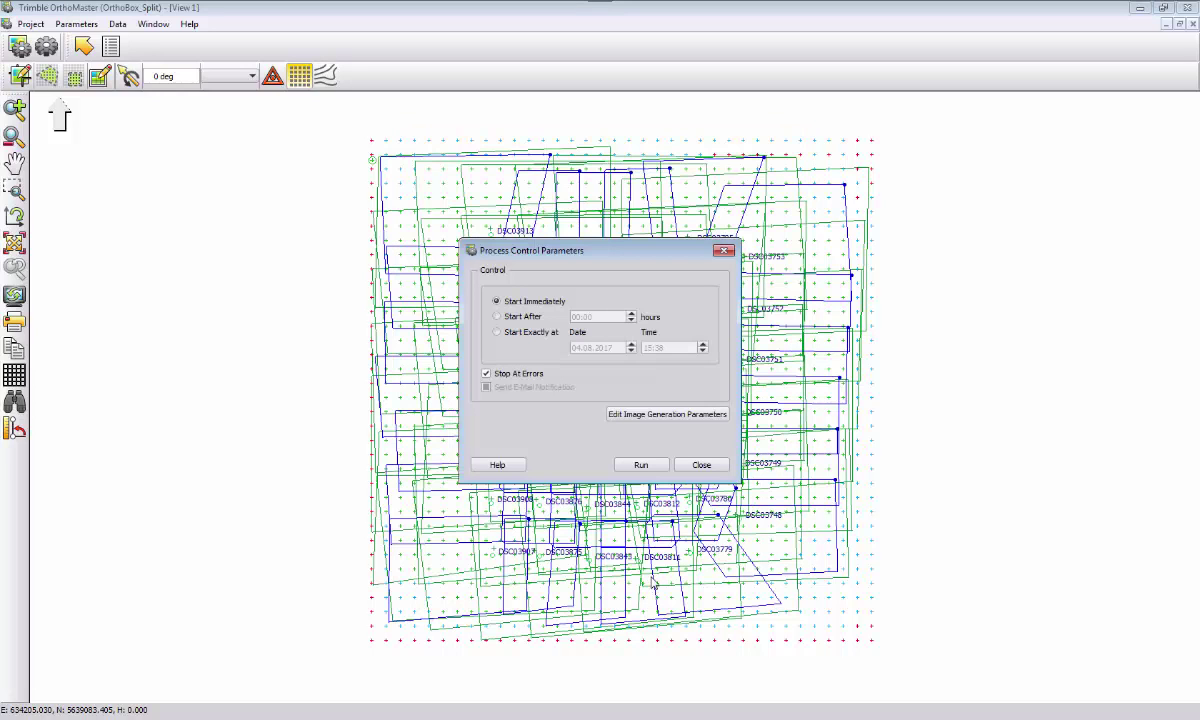
left_click(641, 466)
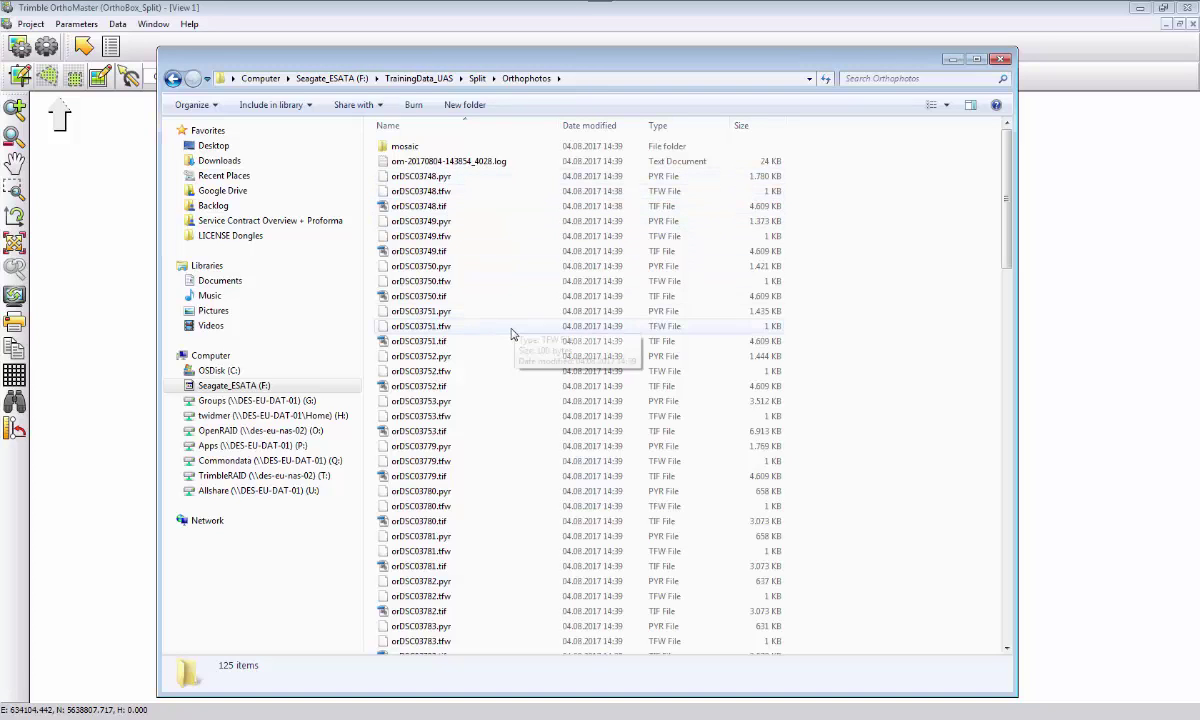
Browse the Orthophotos output into its mosaic and meta subfolders.
scroll(510, 333, "down", 9)
scroll(510, 333, "down", 20)
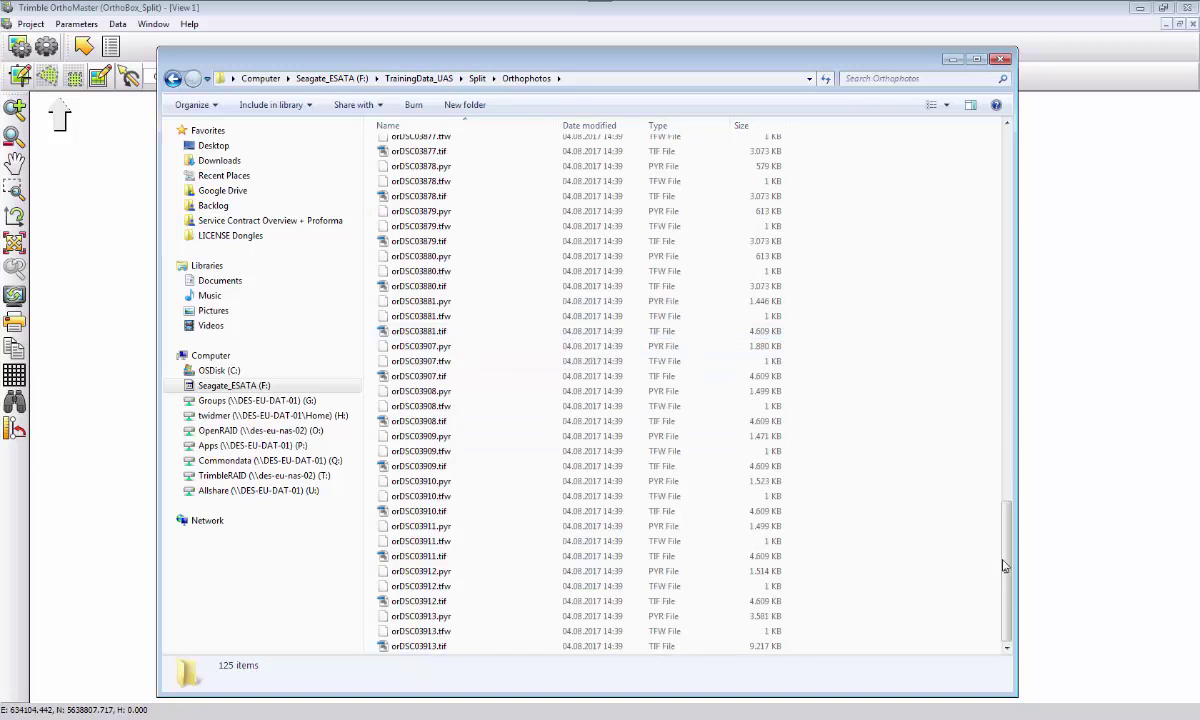
left_click_drag(1007, 563, 1007, 188)
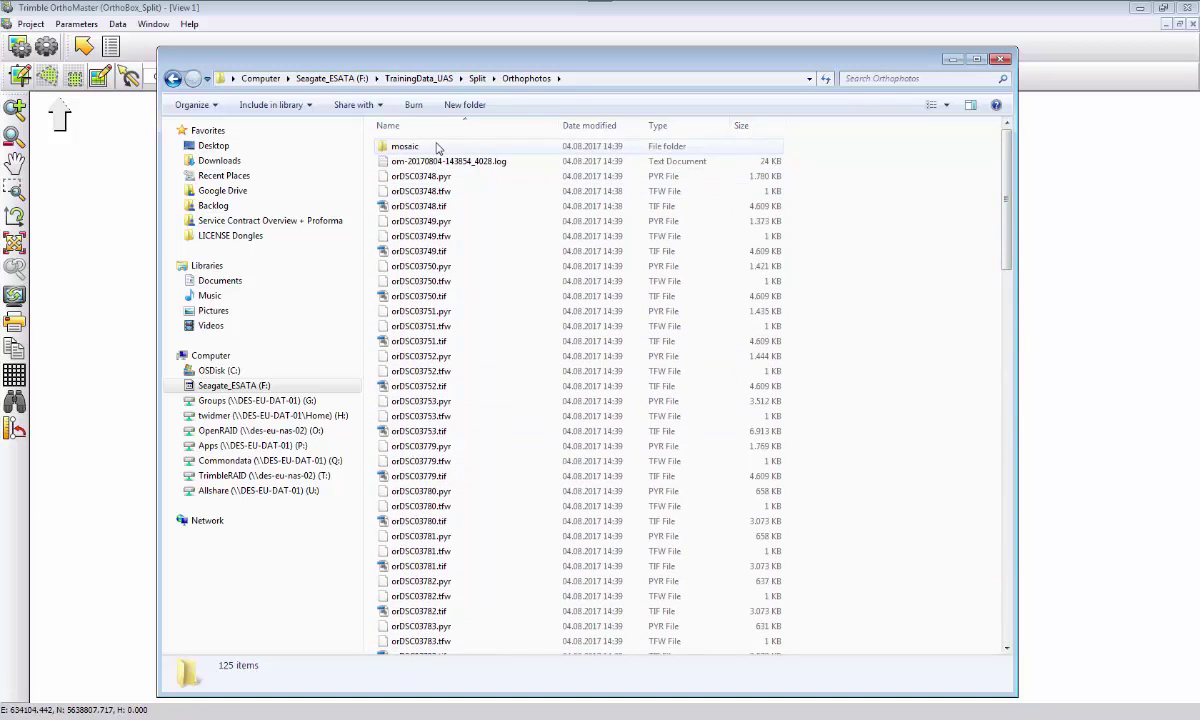
double_click(415, 146)
left_click(429, 152)
double_click(429, 150)
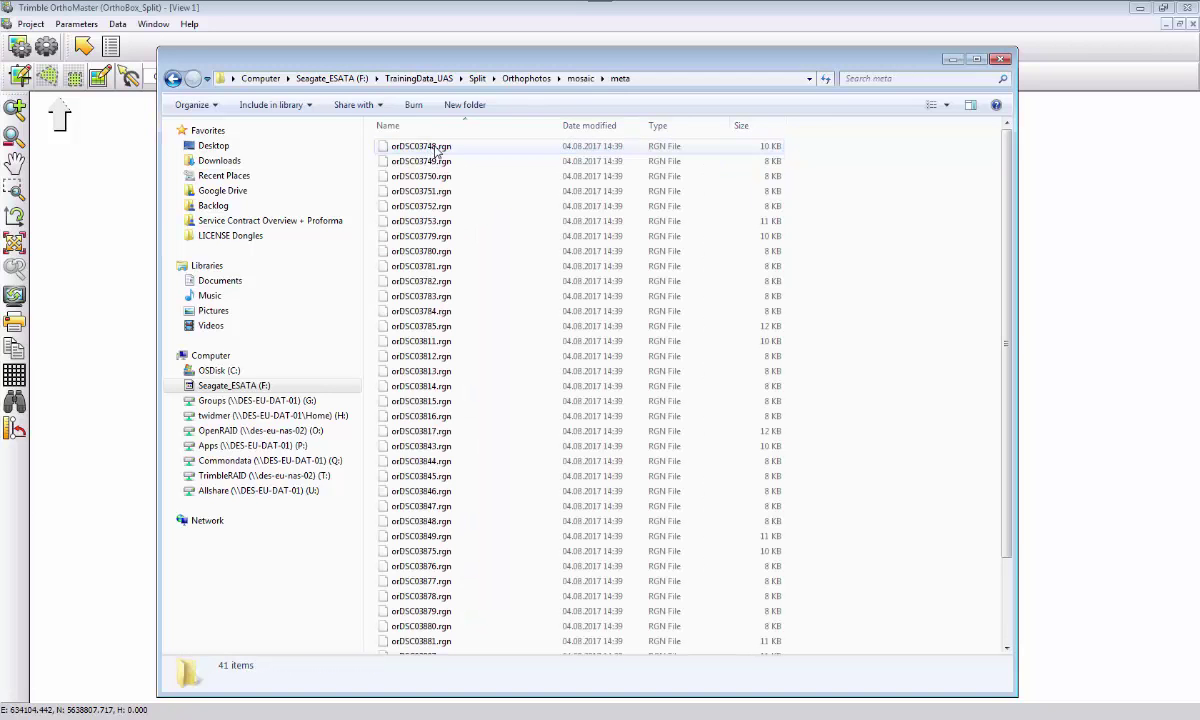
Return to the Orthophotos folder and close Explorer.
left_click_drag(1007, 282, 1007, 362)
scroll(1007, 362, "up", 3)
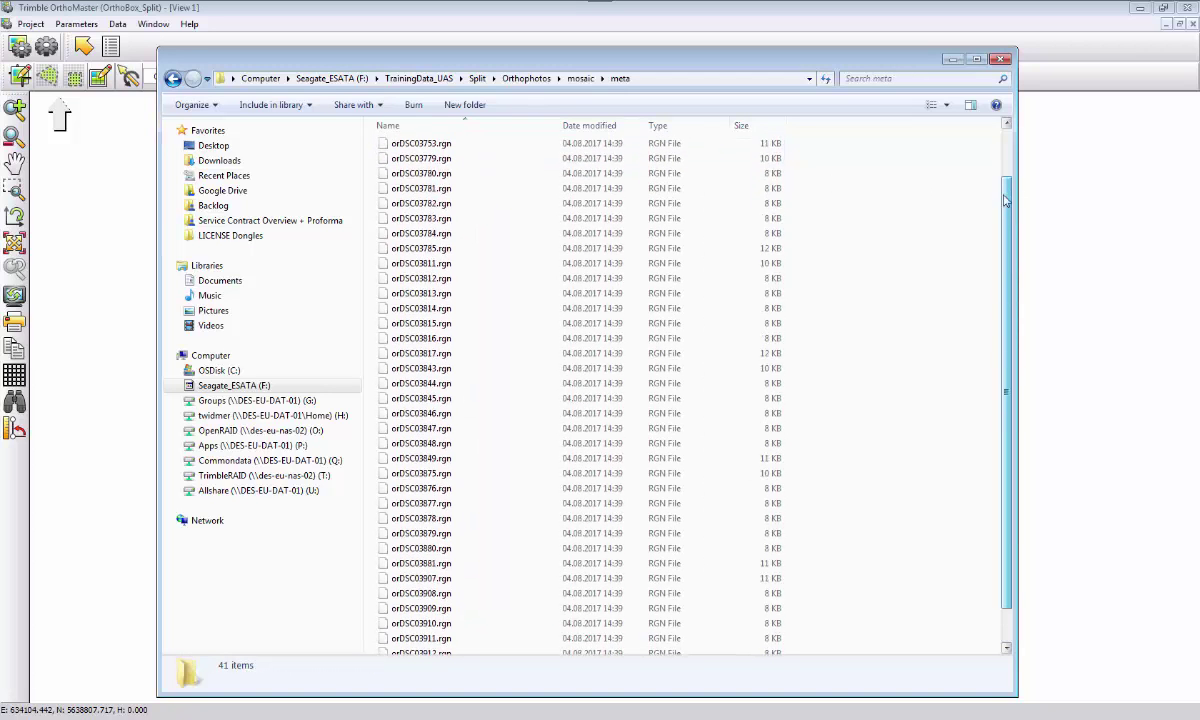
left_click(526, 78)
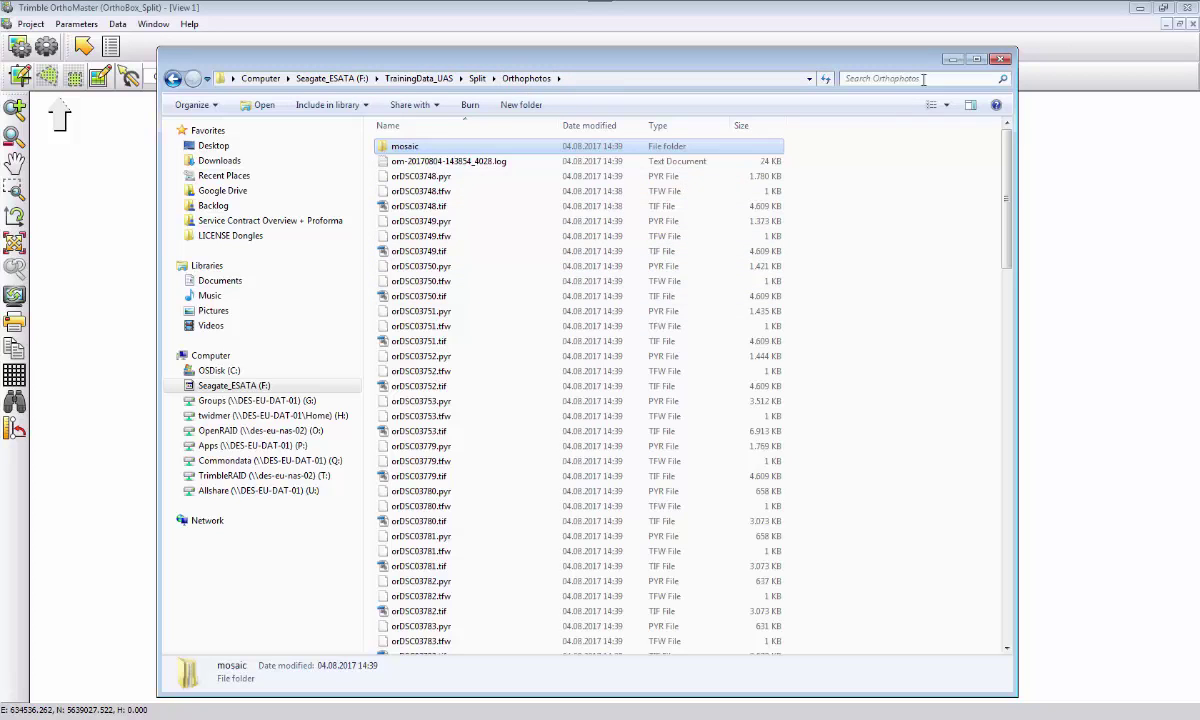
left_click(952, 59)
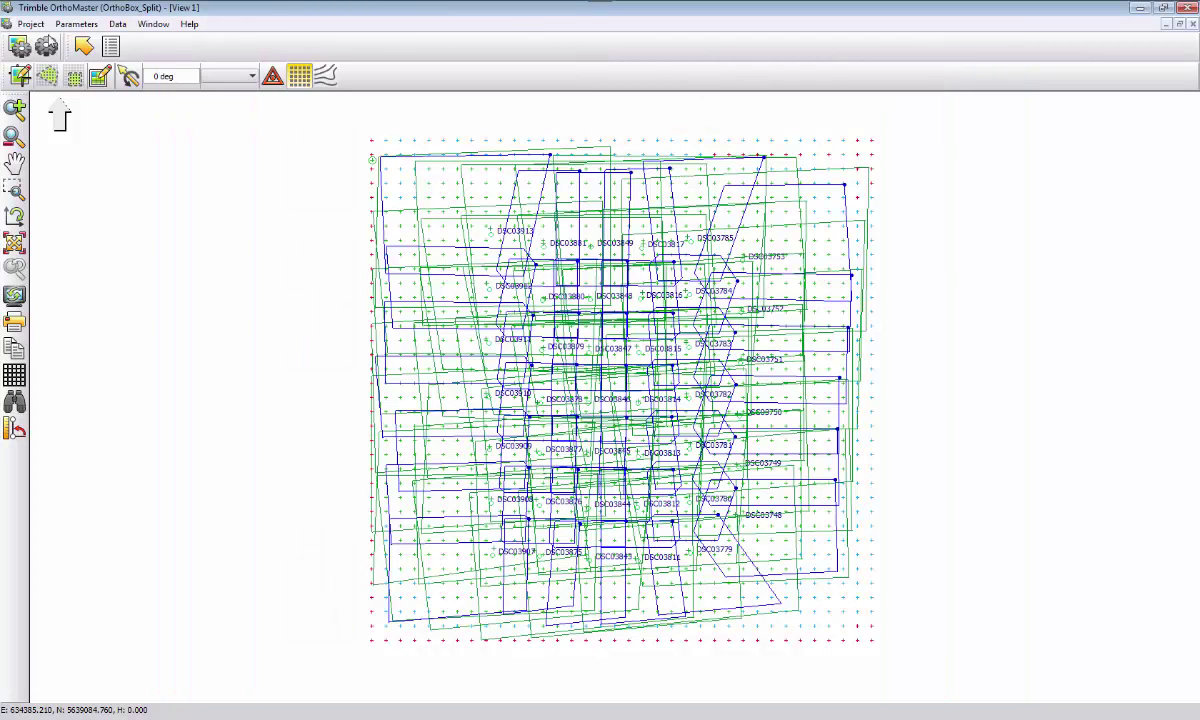
Exit OrthoMaster, saving the project.
left_click(30, 23)
left_click(82, 160)
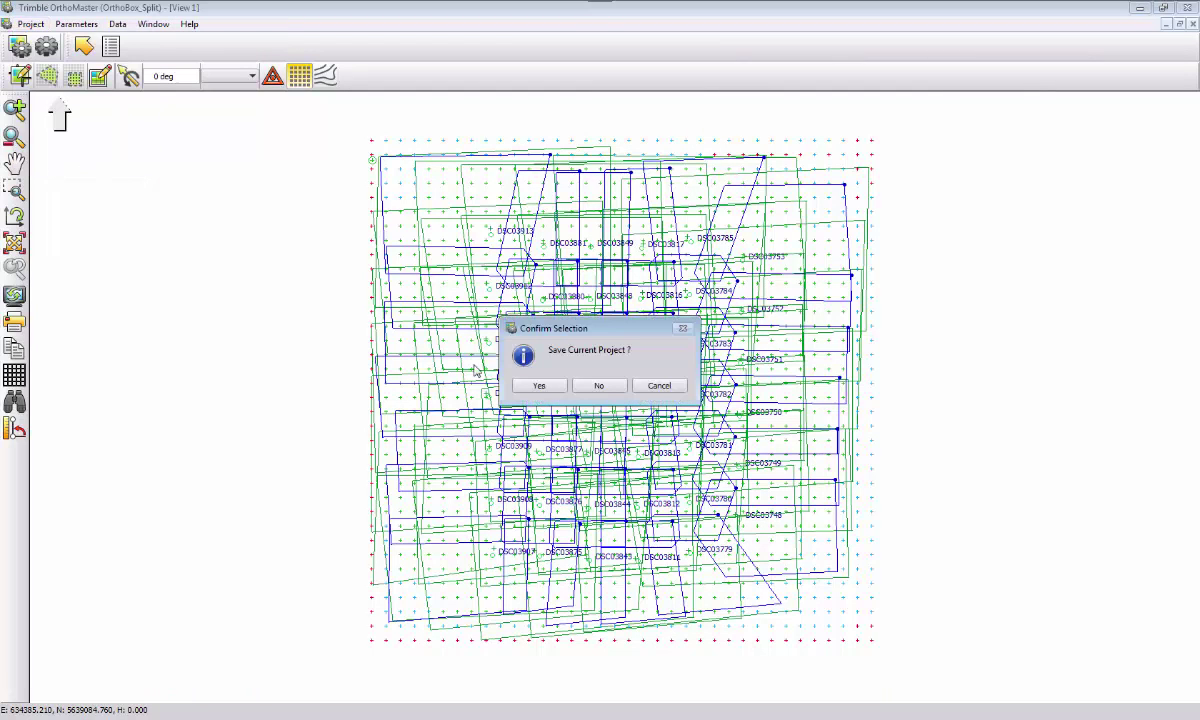
left_click(536, 385)
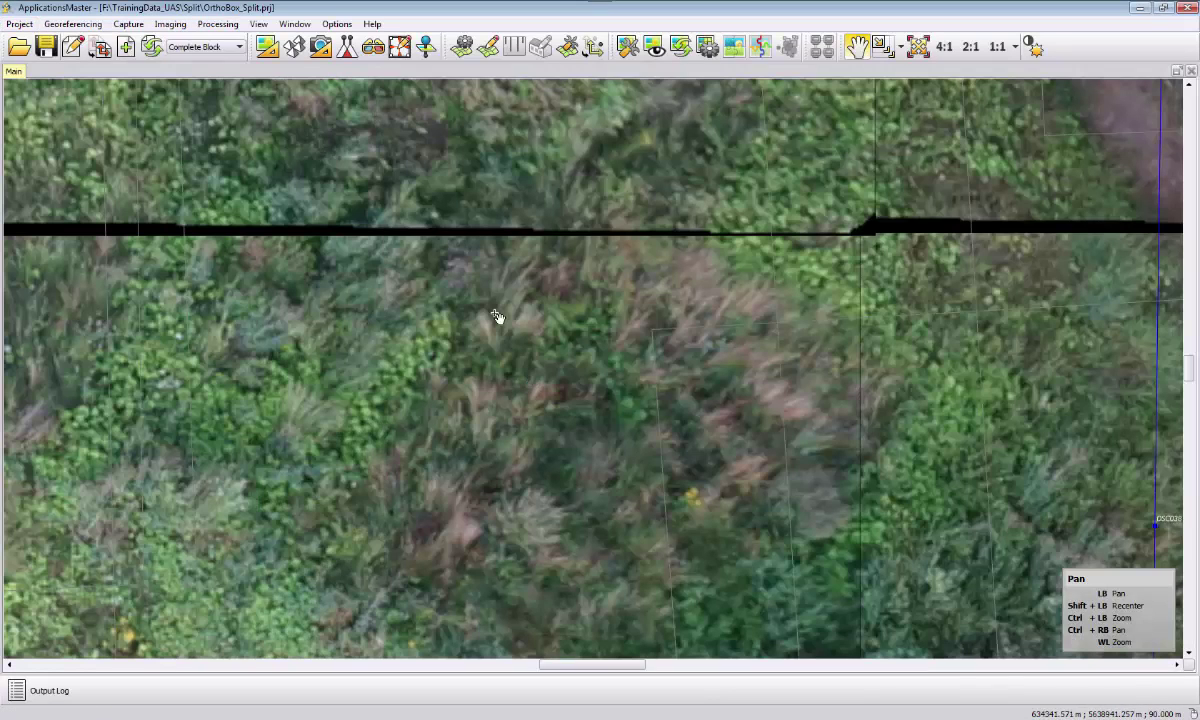
Launch OrthoVista from Imaging and show the Images list.
left_click(168, 25)
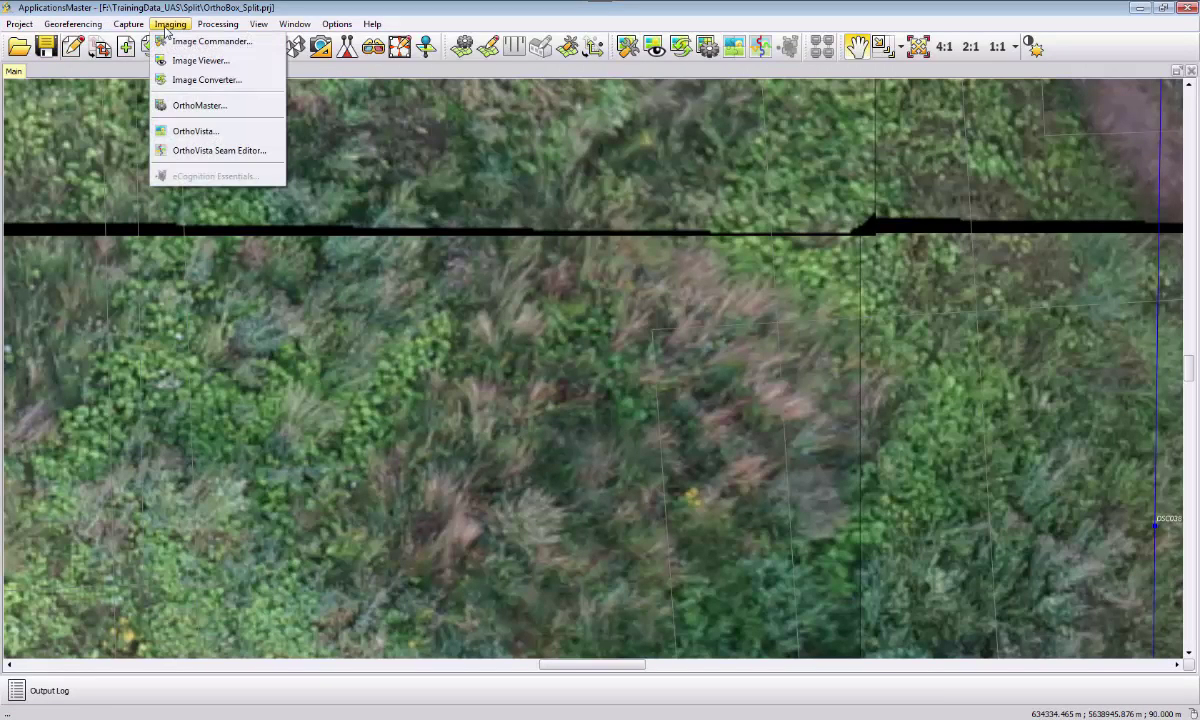
left_click(194, 131)
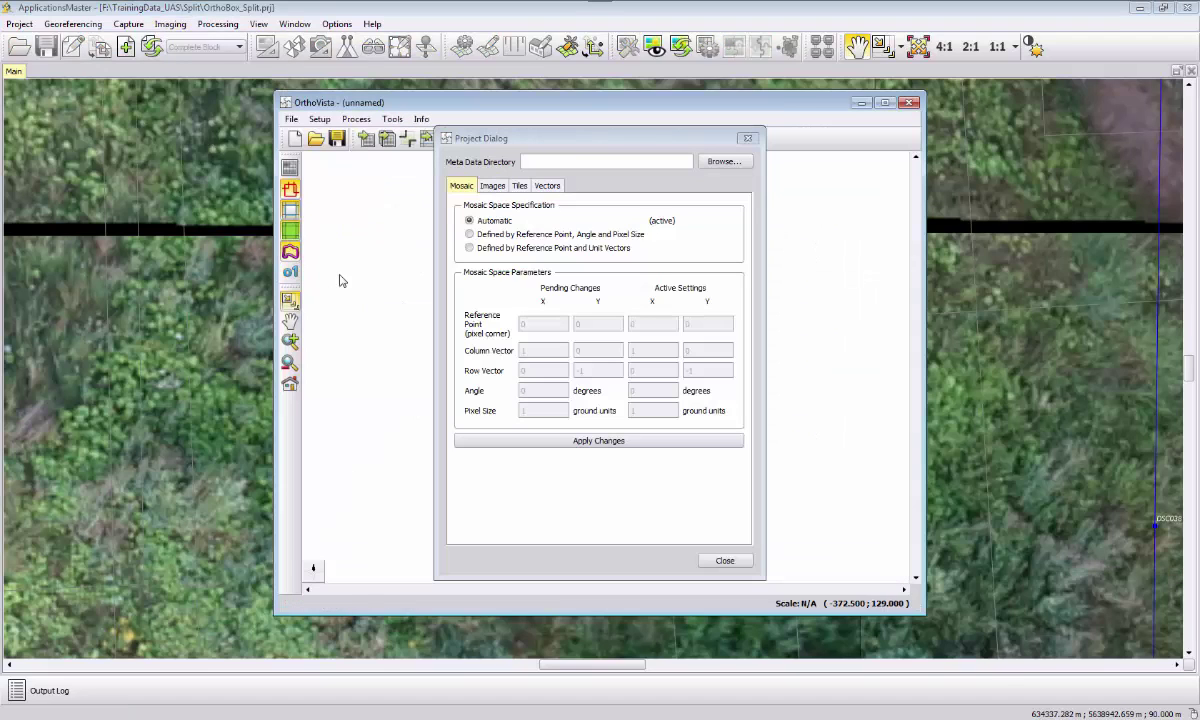
left_click(492, 187)
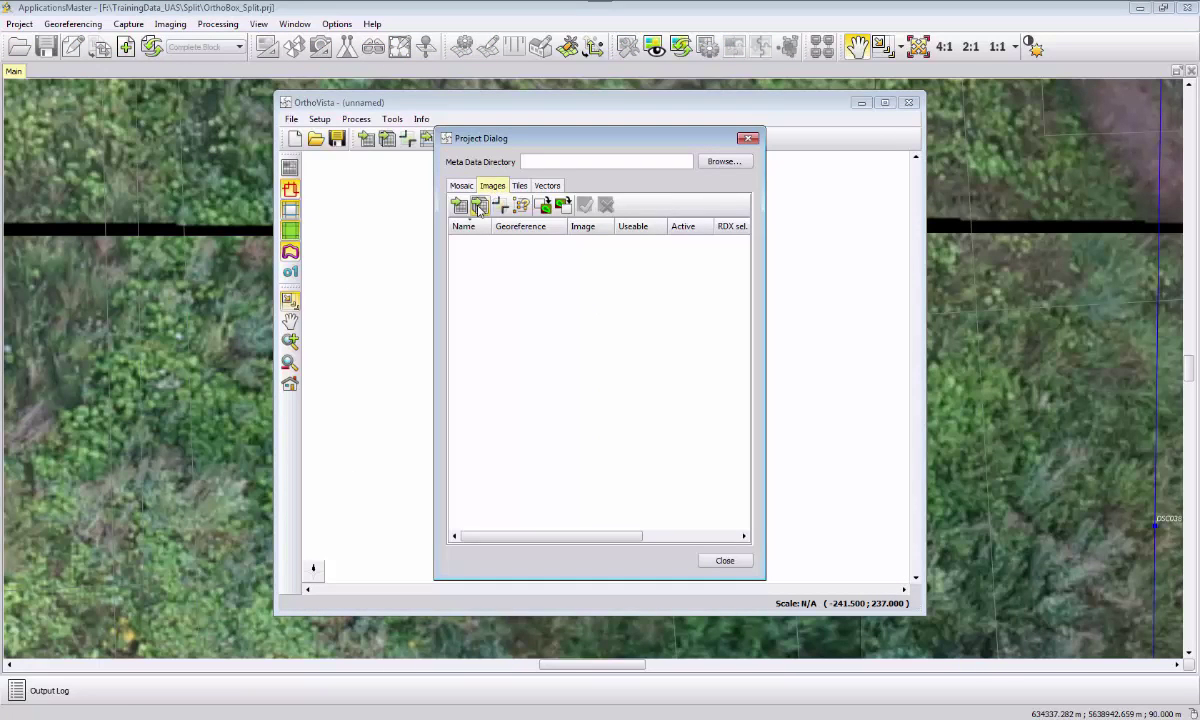
Add the Orthophotos folder's 41 orDSC images, dismissing the duplicate georeference warning.
left_click(459, 204)
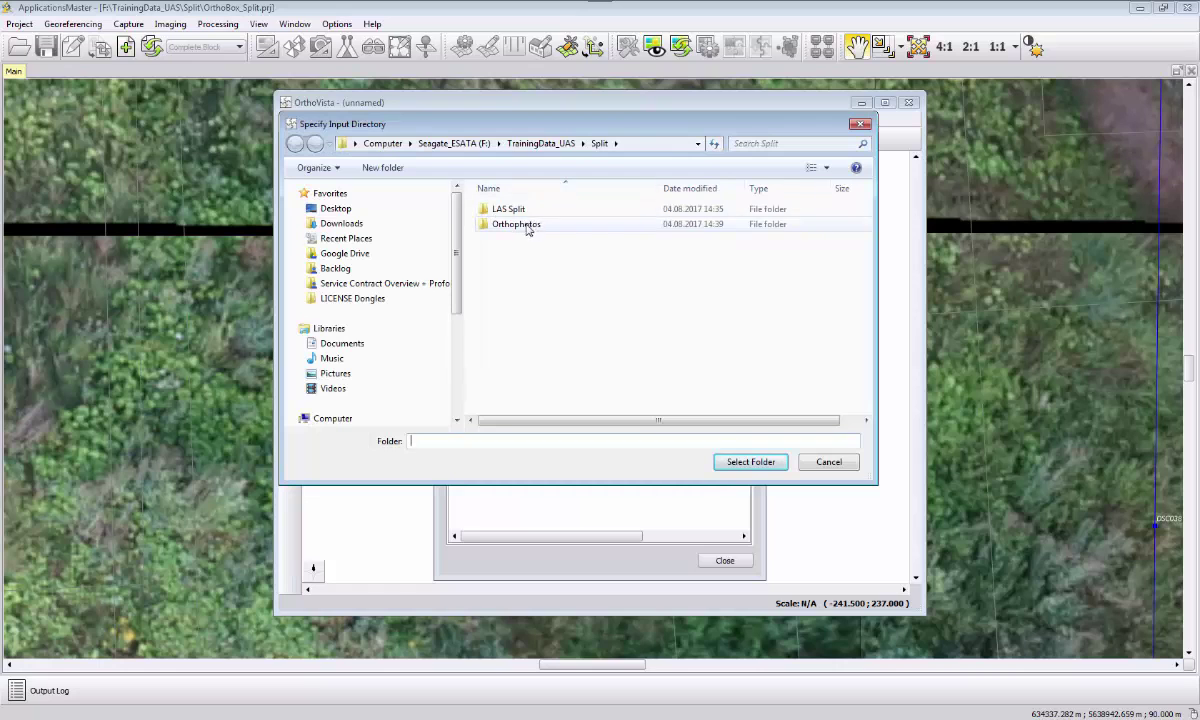
double_click(518, 224)
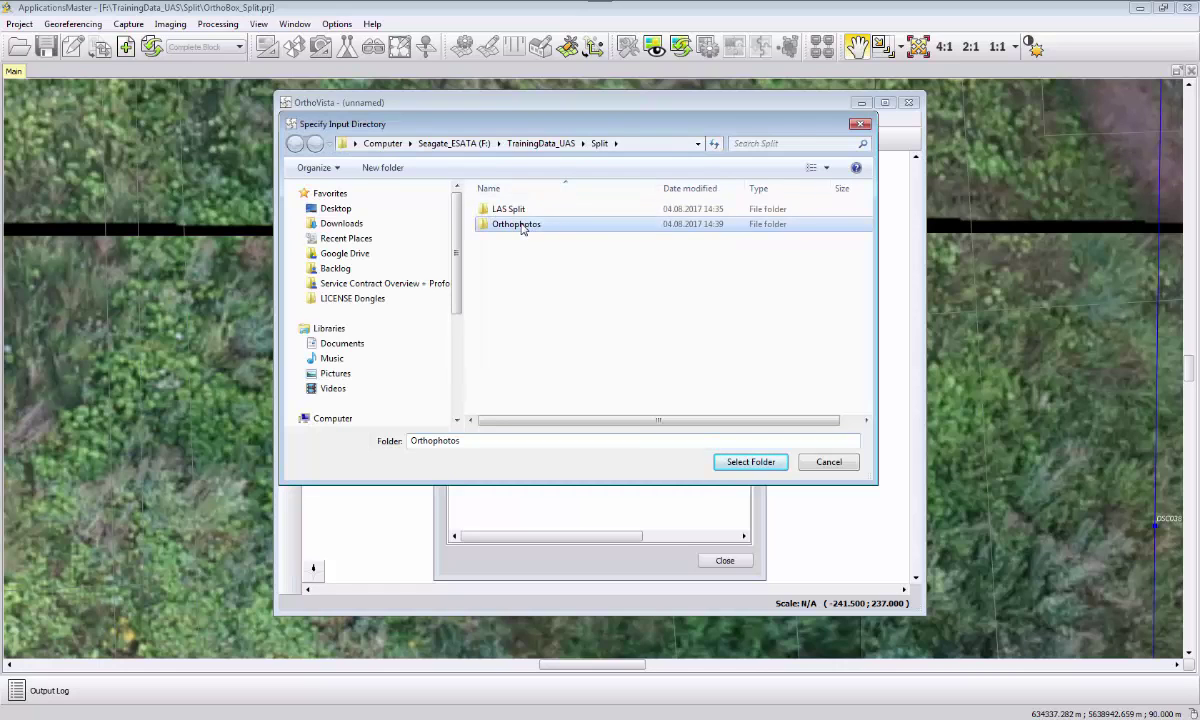
left_click(728, 465)
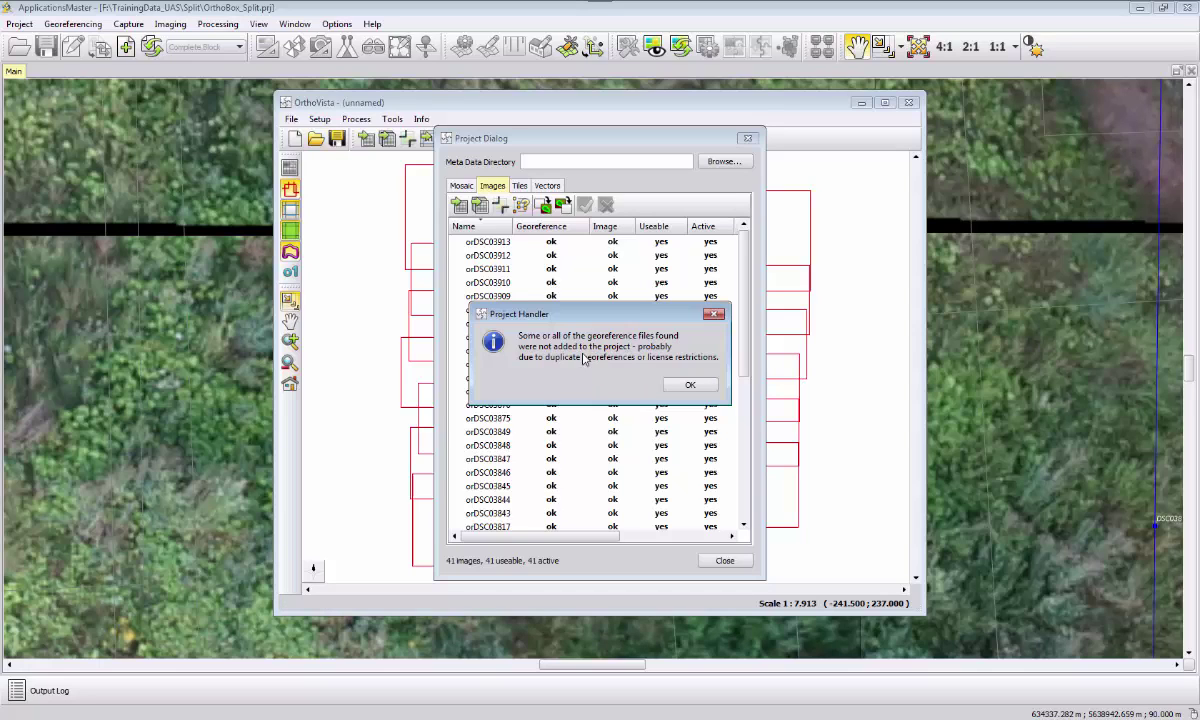
left_click(690, 384)
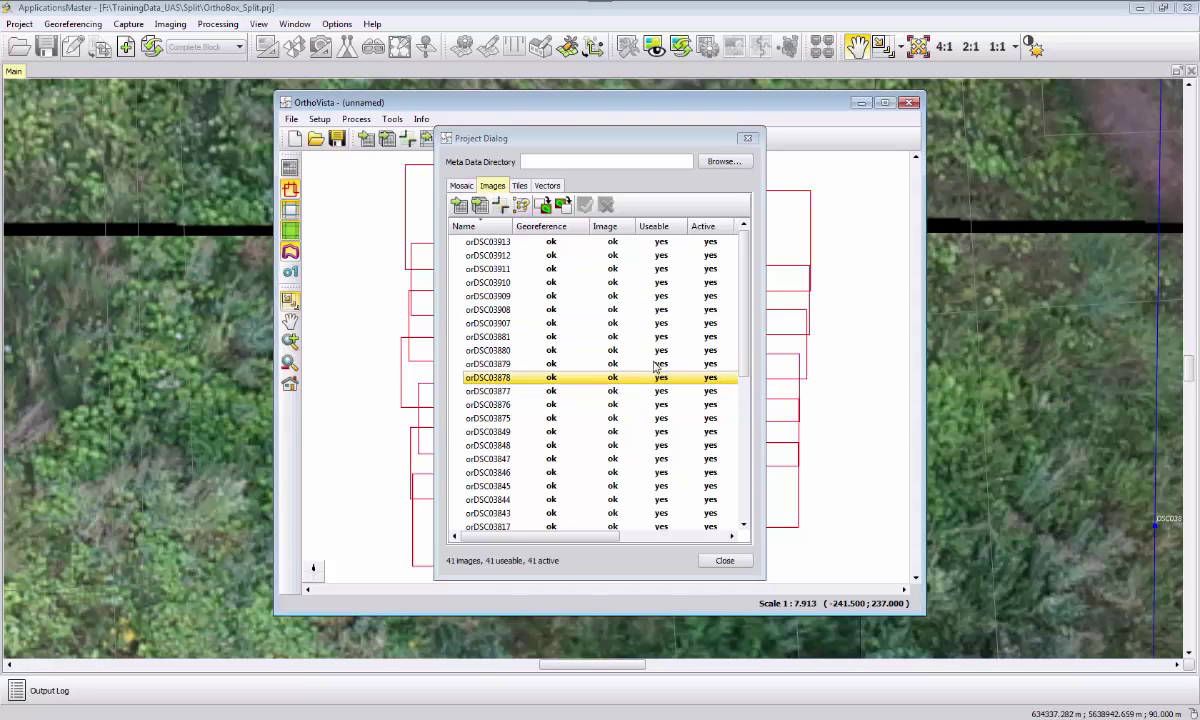
left_click_drag(575, 148, 972, 166)
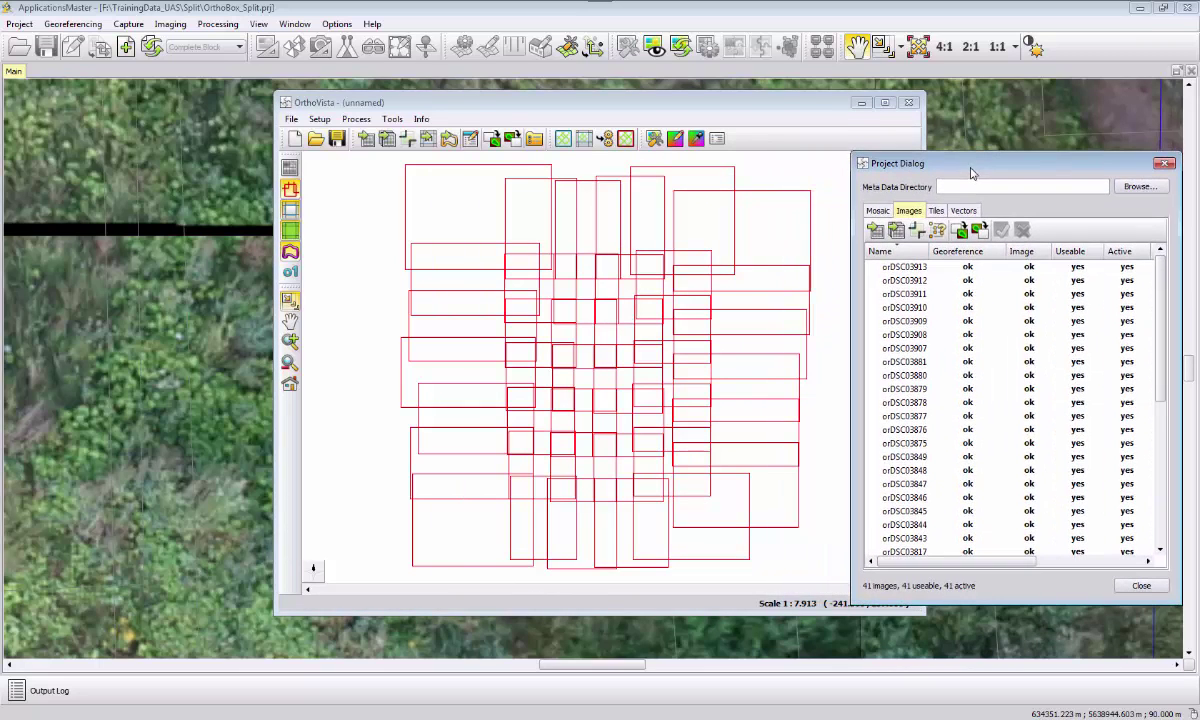
On the Tiles tab, create and save a new split-tiling .tsp file in Orthophotos.
left_click(937, 211)
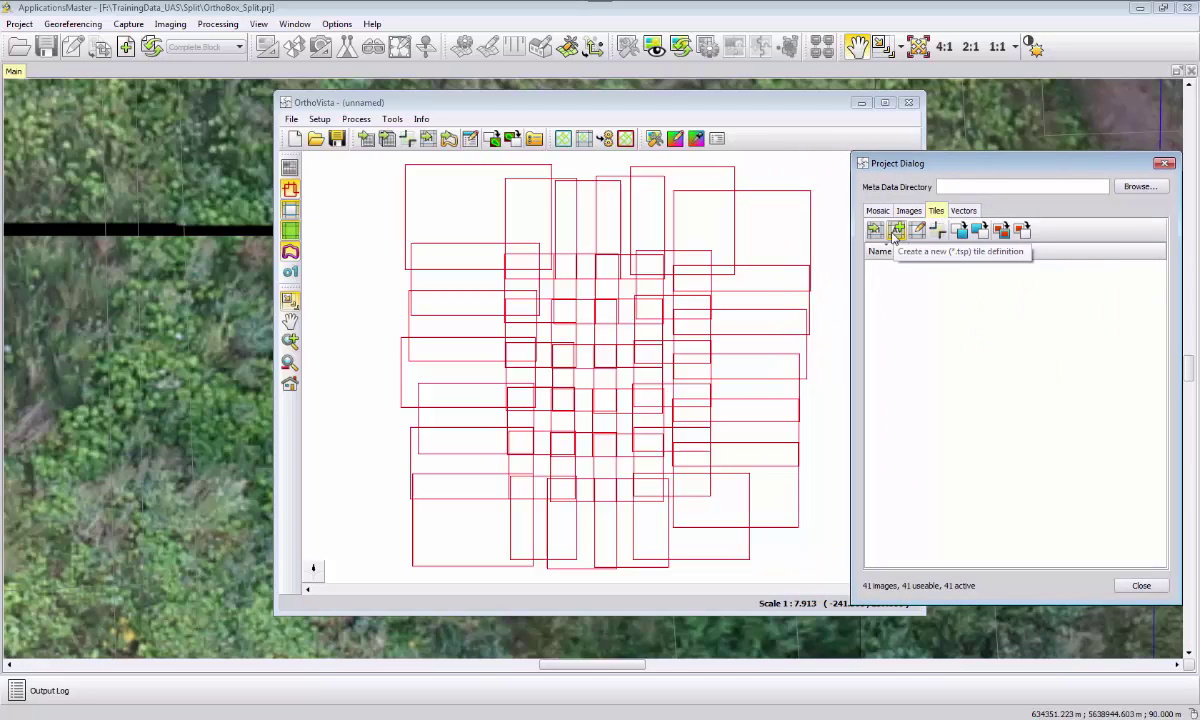
left_click(895, 231)
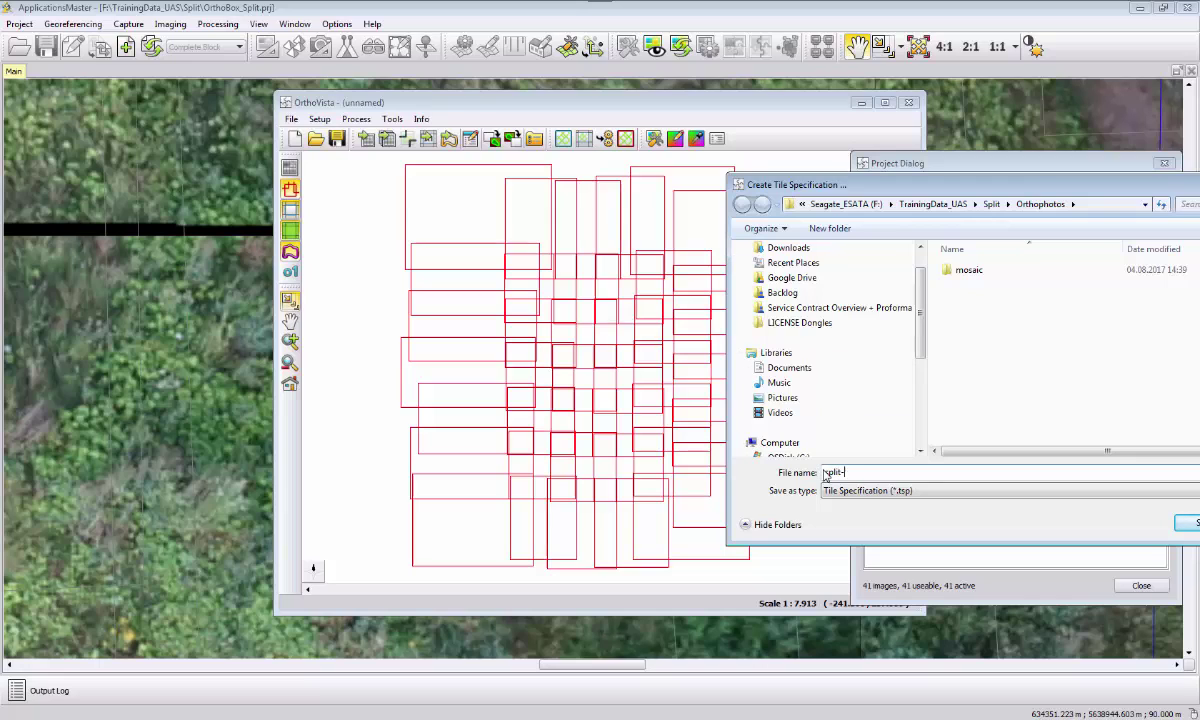
type("-tiling")
left_click(1188, 522)
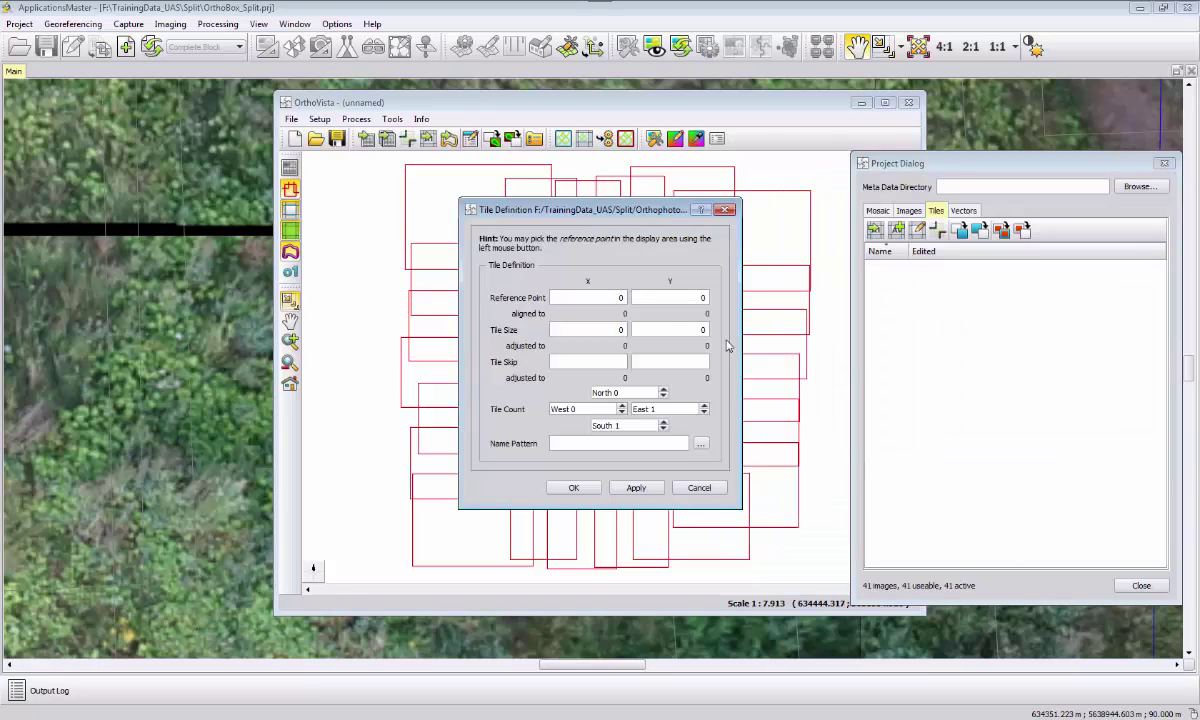
left_click_drag(577, 213, 152, 128)
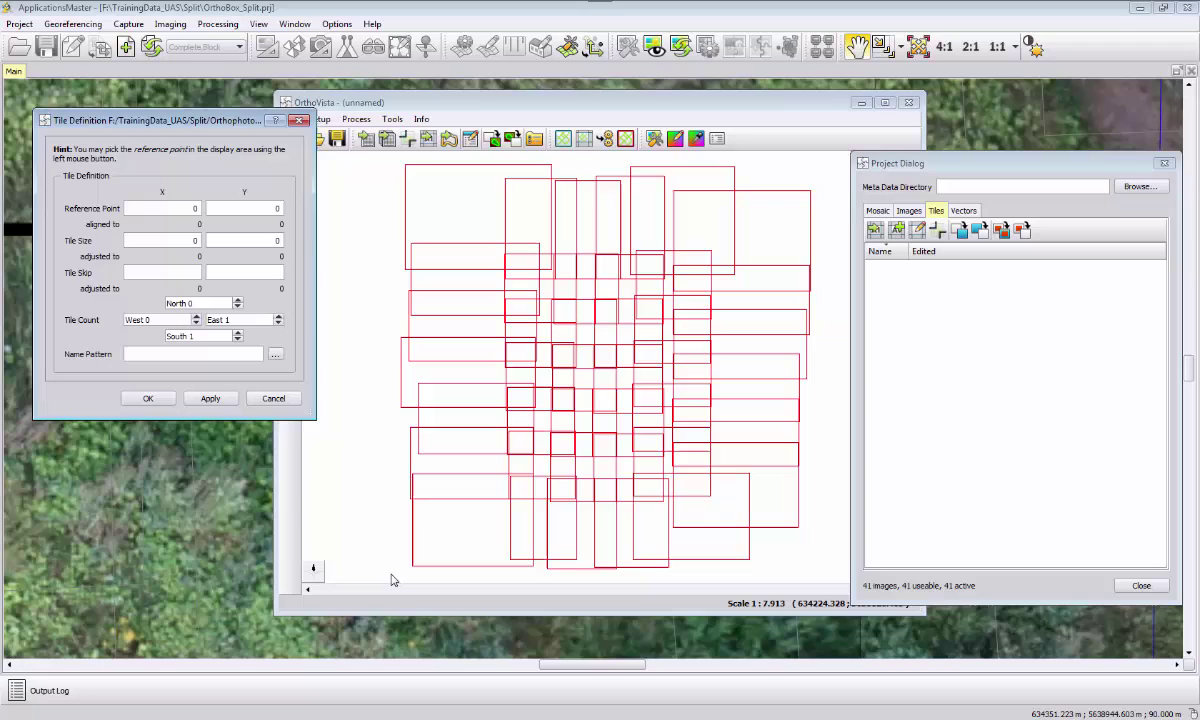
Set the tiling reference point to 634220 / 5638820 and tile size to 100 × 100 m.
left_click(393, 579)
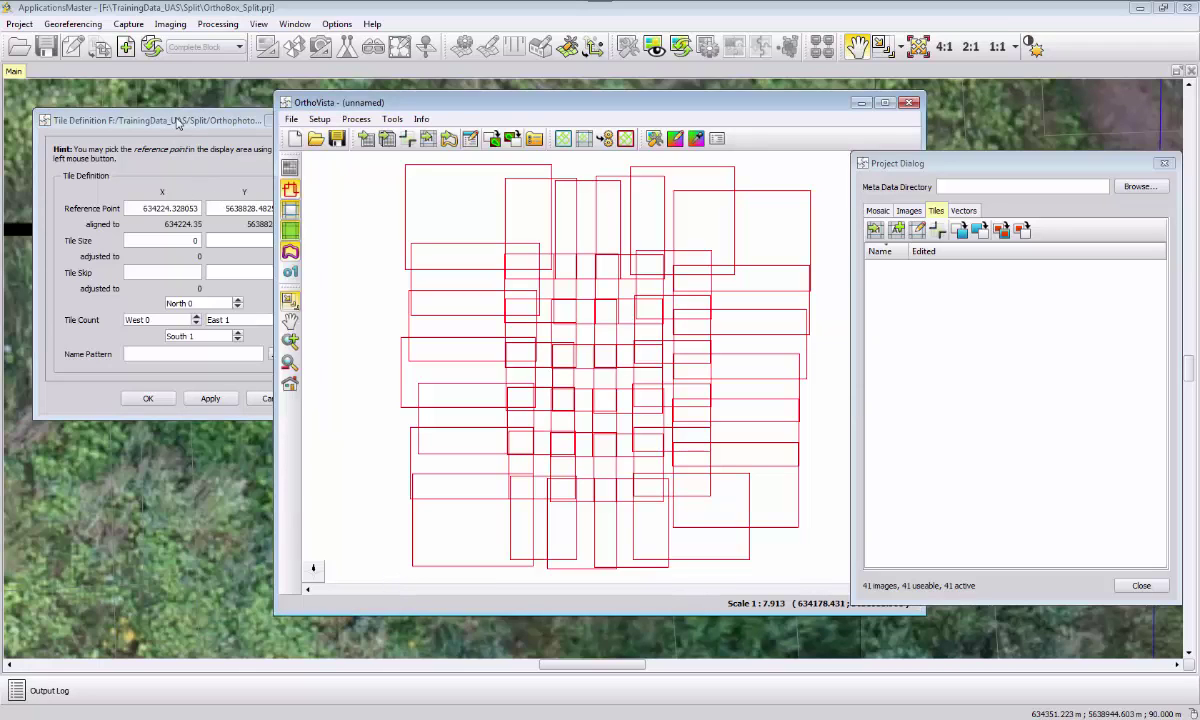
left_click(166, 113)
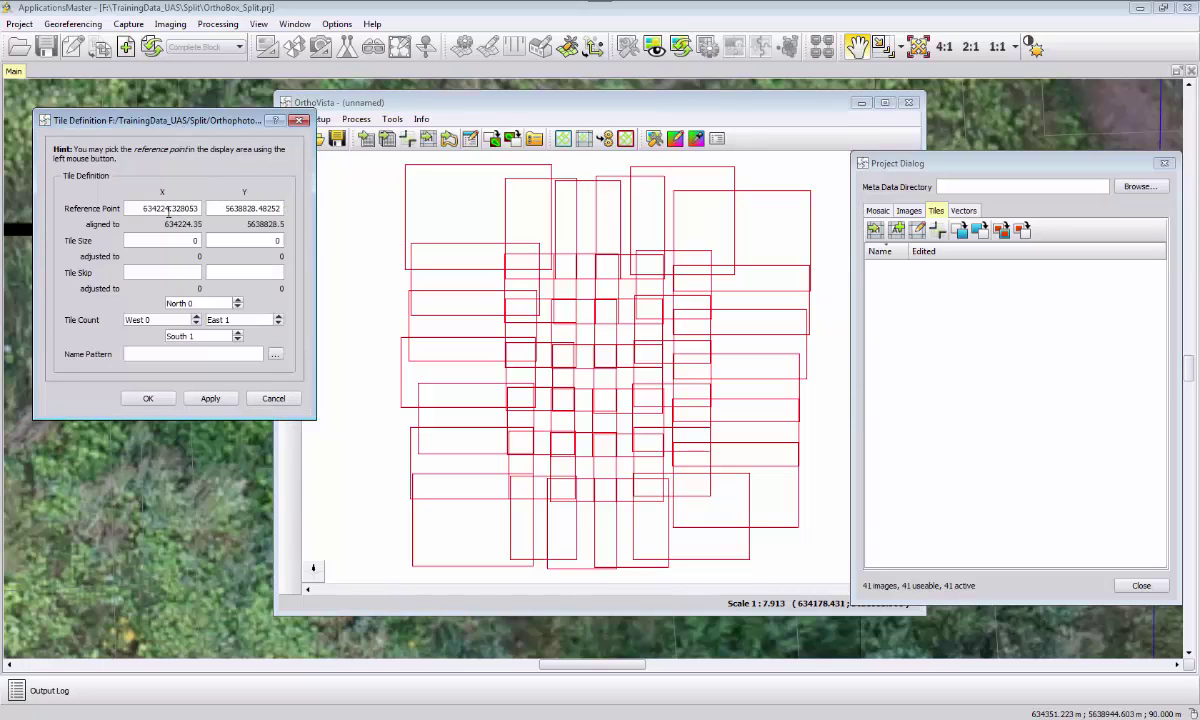
left_click_drag(166, 208, 233, 207)
type("0")
left_click_drag(251, 208, 303, 206)
type("0")
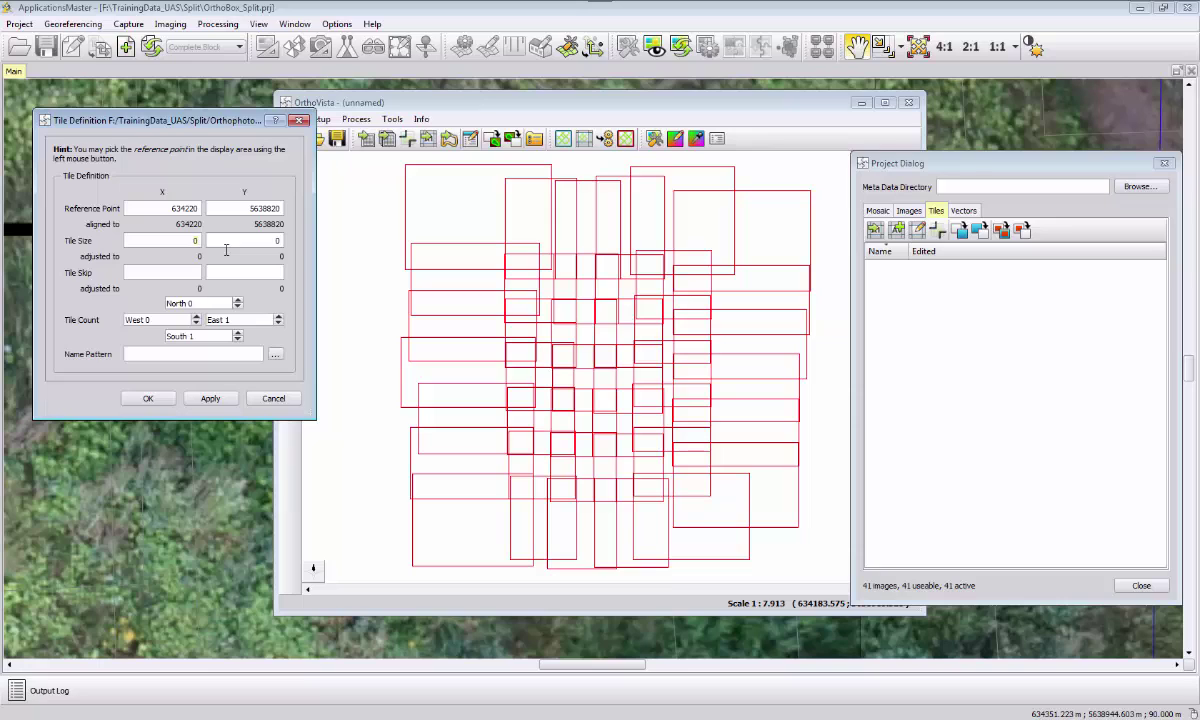
type("100100")
left_click(210, 397)
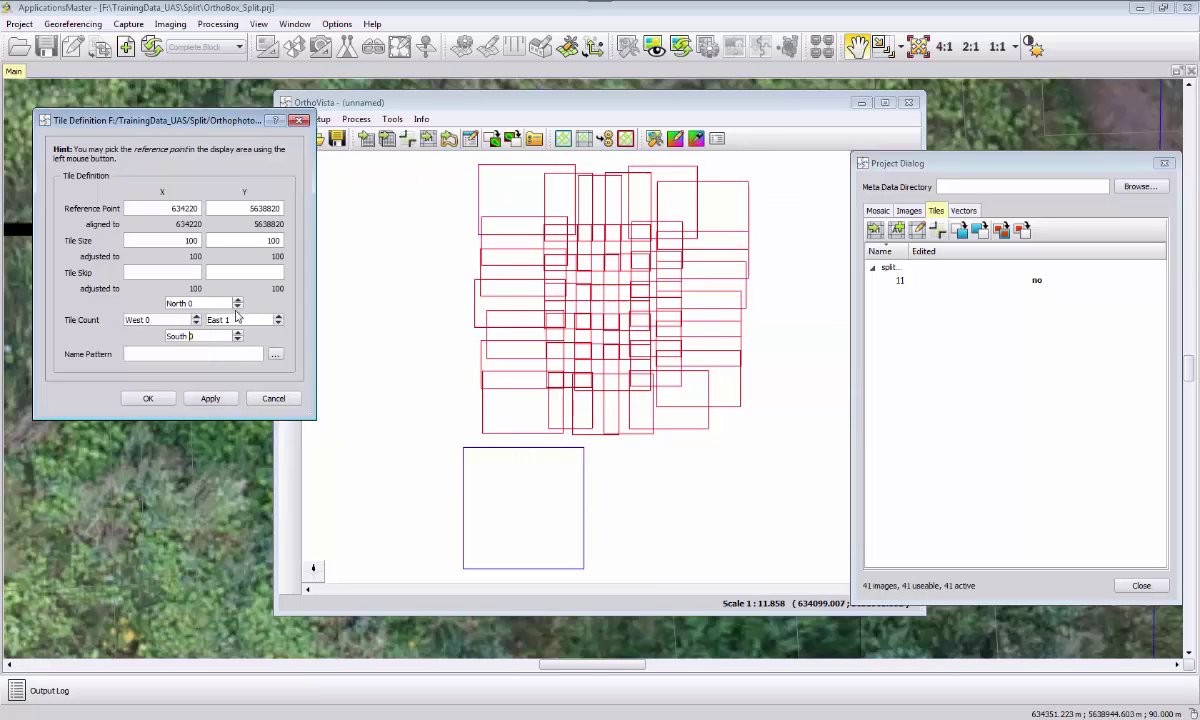
Set 3 tiles north and 3 east, producing tiles 11–33 in the tile list.
left_click(238, 302)
left_click(210, 398)
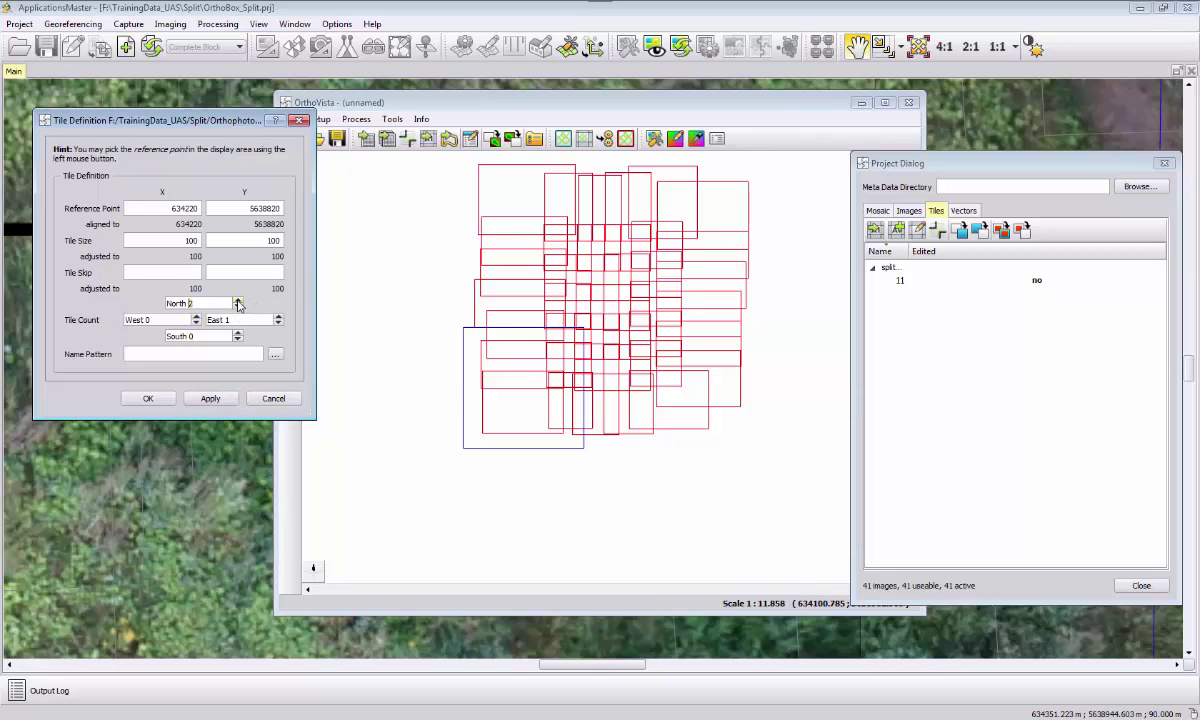
left_click(211, 398)
left_click(720, 486)
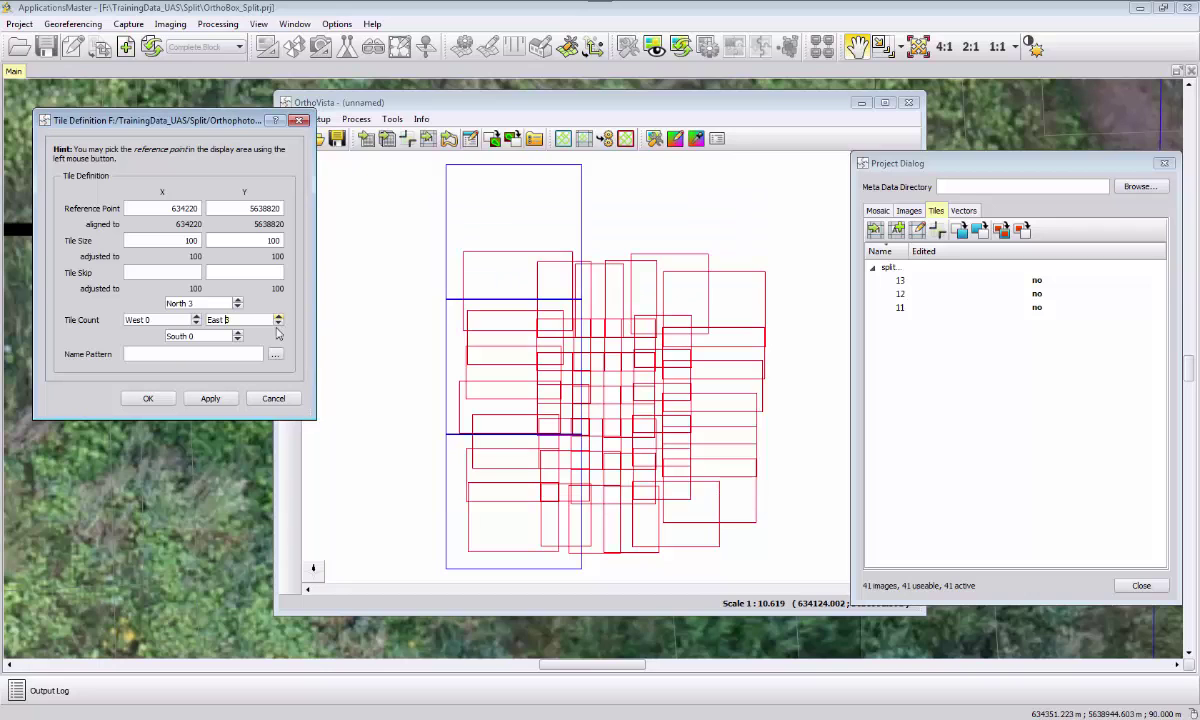
left_click(211, 398)
left_click(1101, 490)
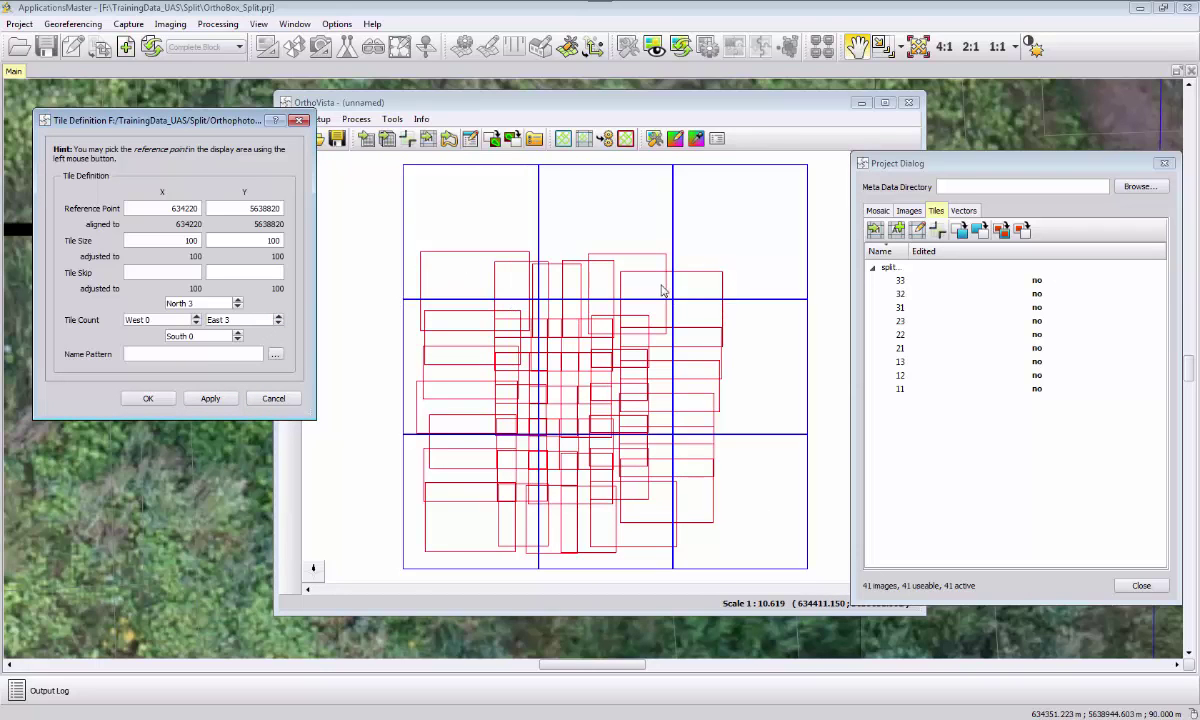
left_click(900, 281)
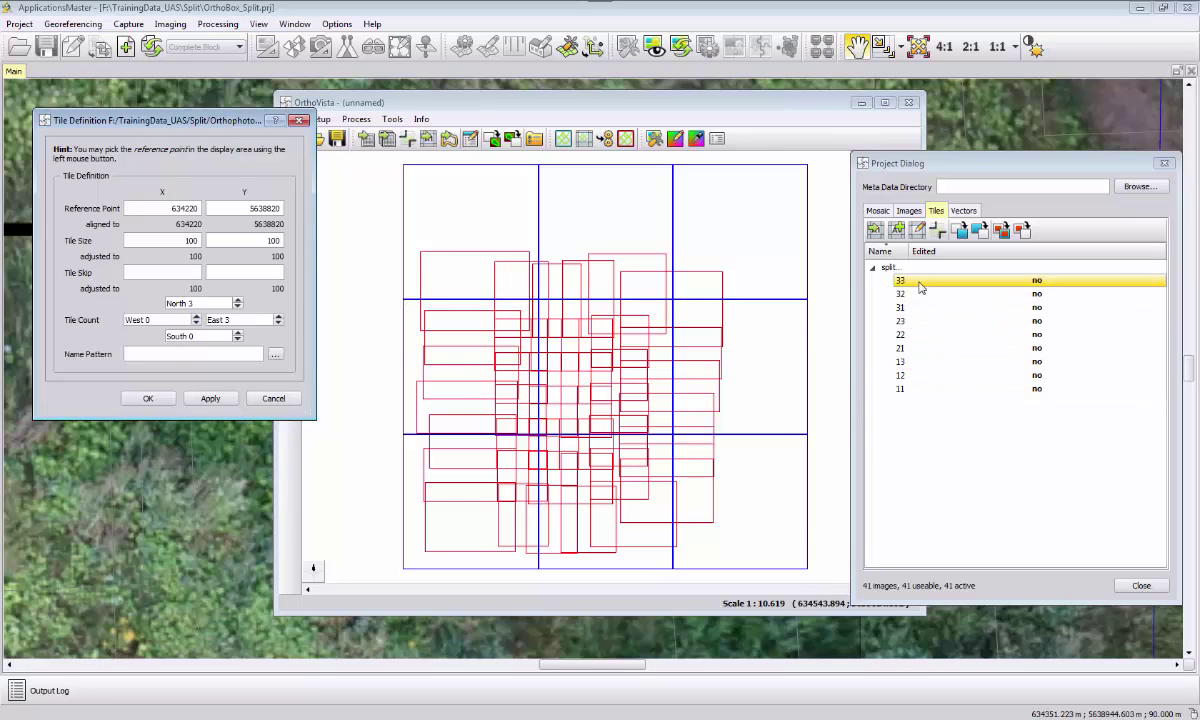
left_click(947, 254)
left_click_drag(947, 254, 977, 254)
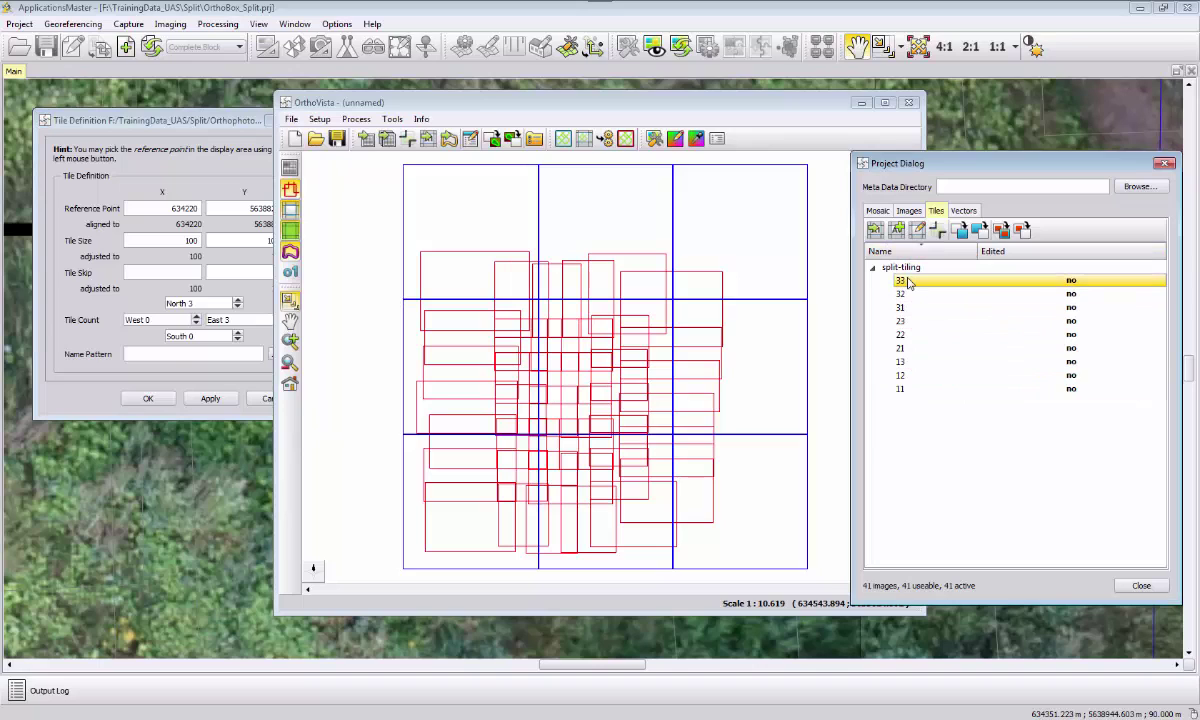
In the name pattern editor, add a Coordinate X module followed by an '_' text module.
left_click(223, 353)
left_click(273, 354)
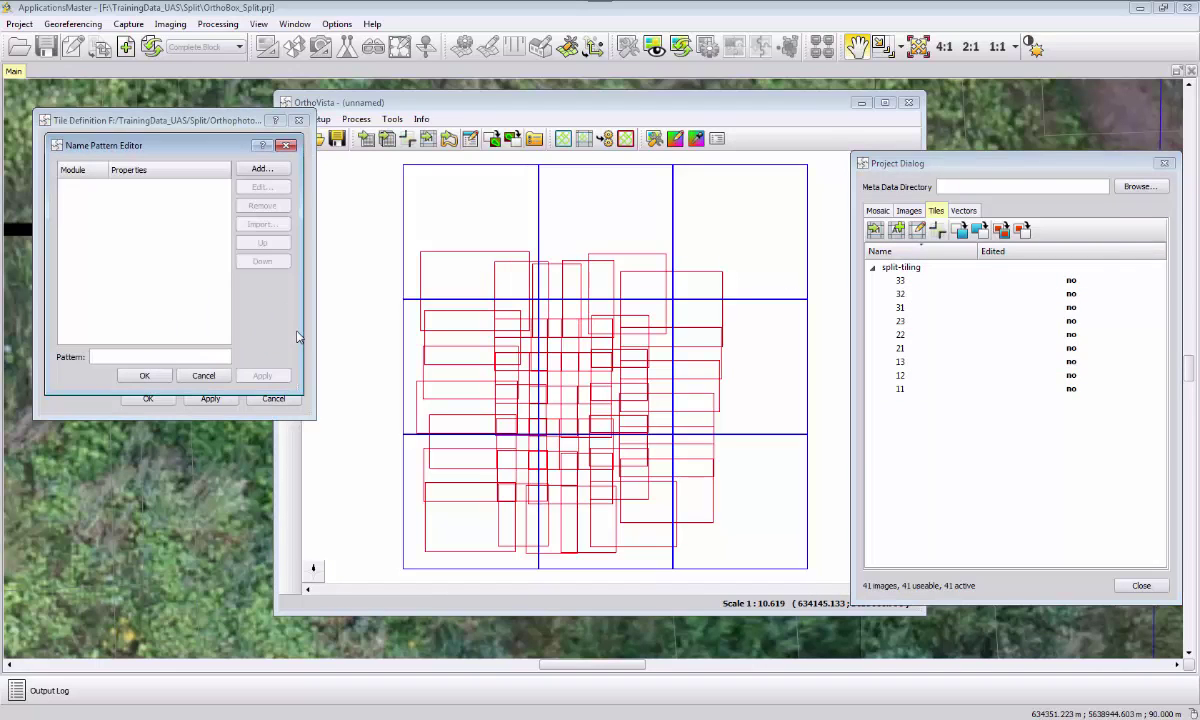
left_click(256, 170)
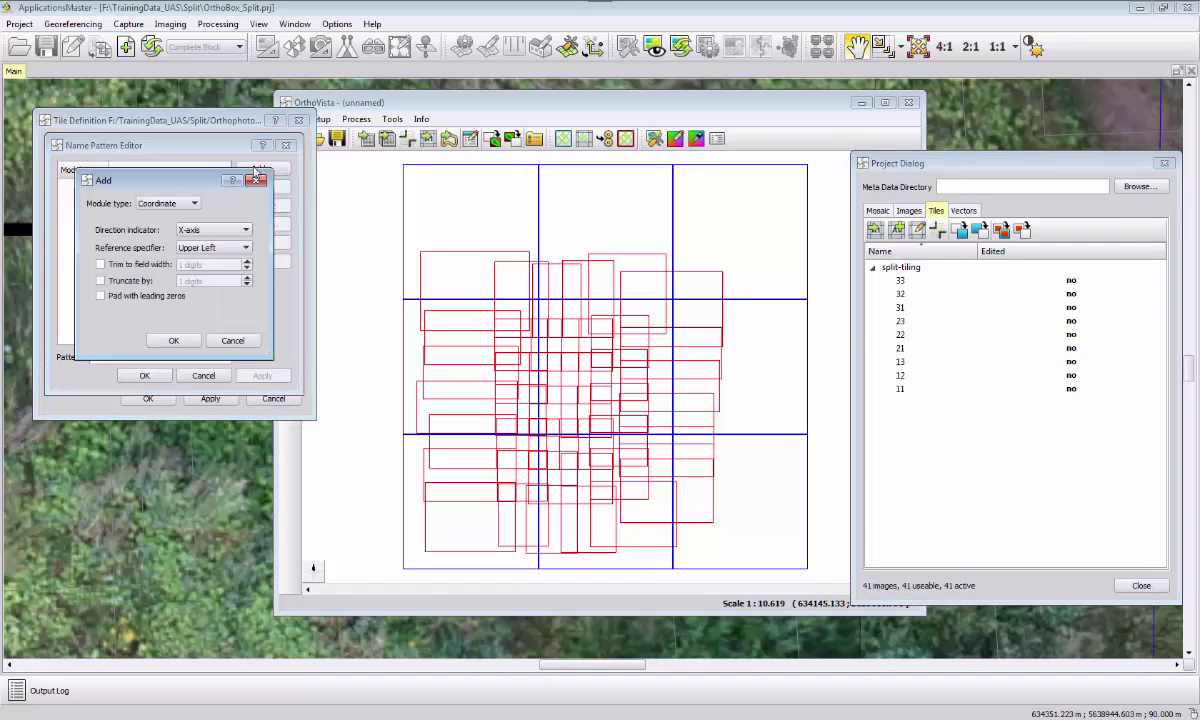
left_click(162, 340)
left_click(261, 168)
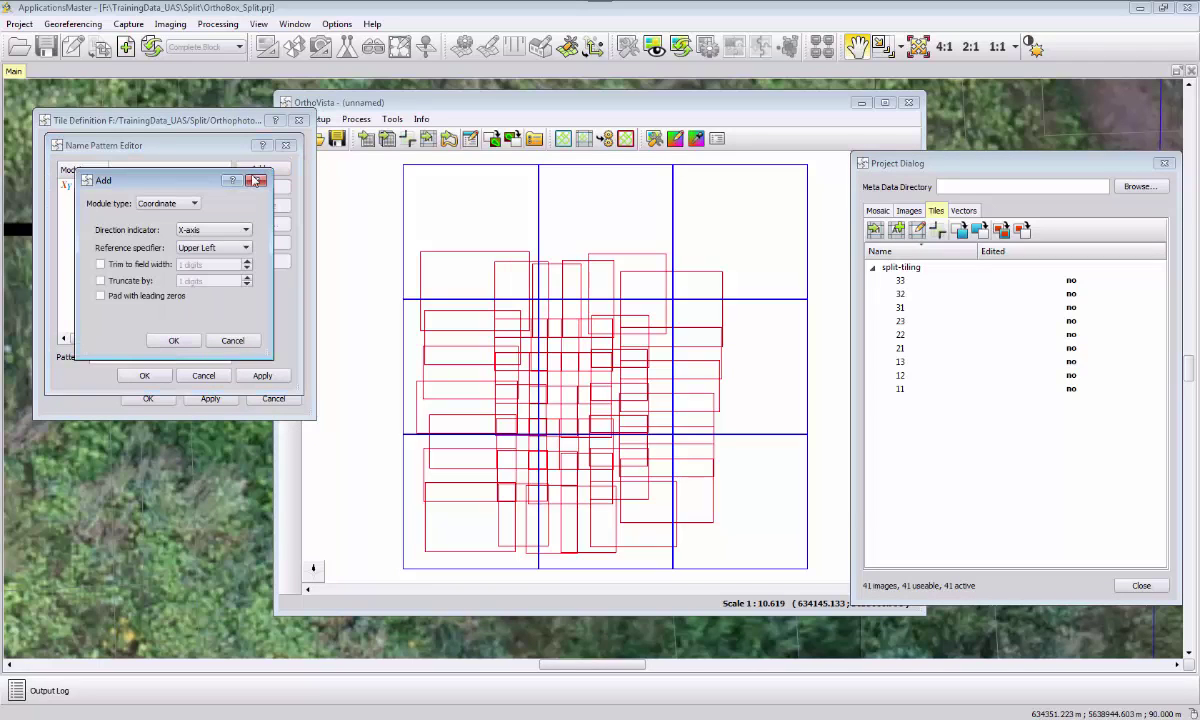
left_click(193, 203)
left_click(147, 233)
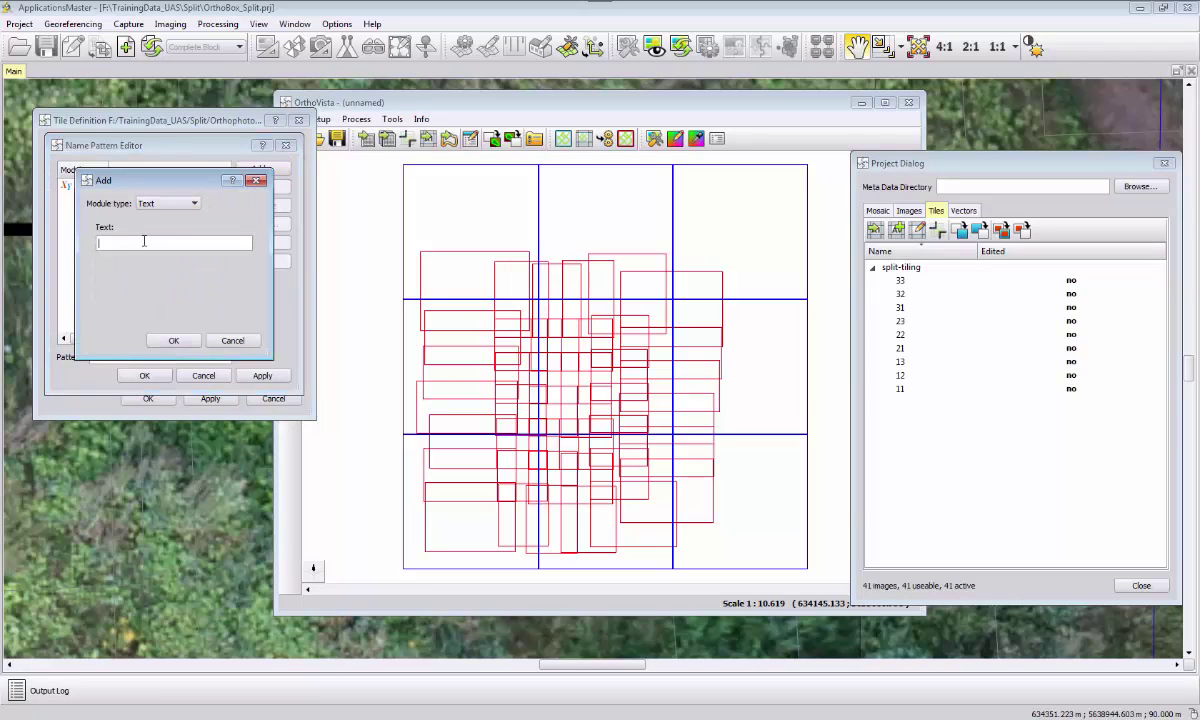
left_click(173, 340)
Add a Coordinate Y module and apply the %cx_%uly pattern to the tiles.
left_click(261, 168)
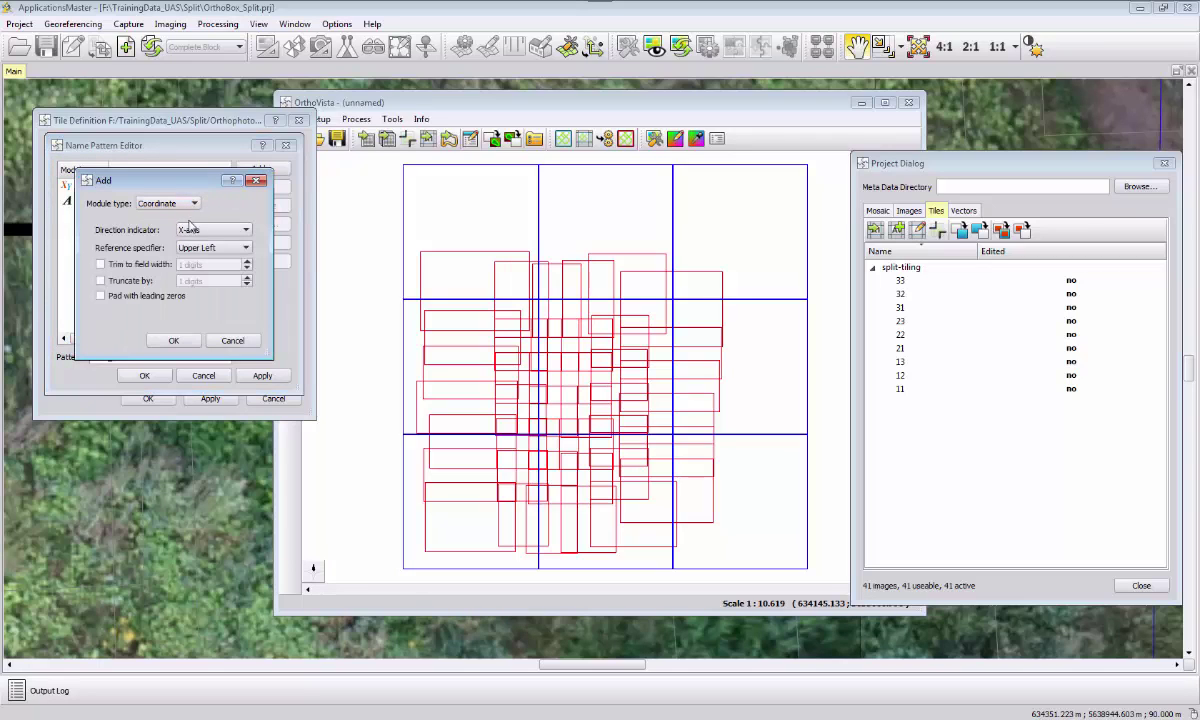
left_click(186, 230)
left_click(190, 251)
left_click(170, 340)
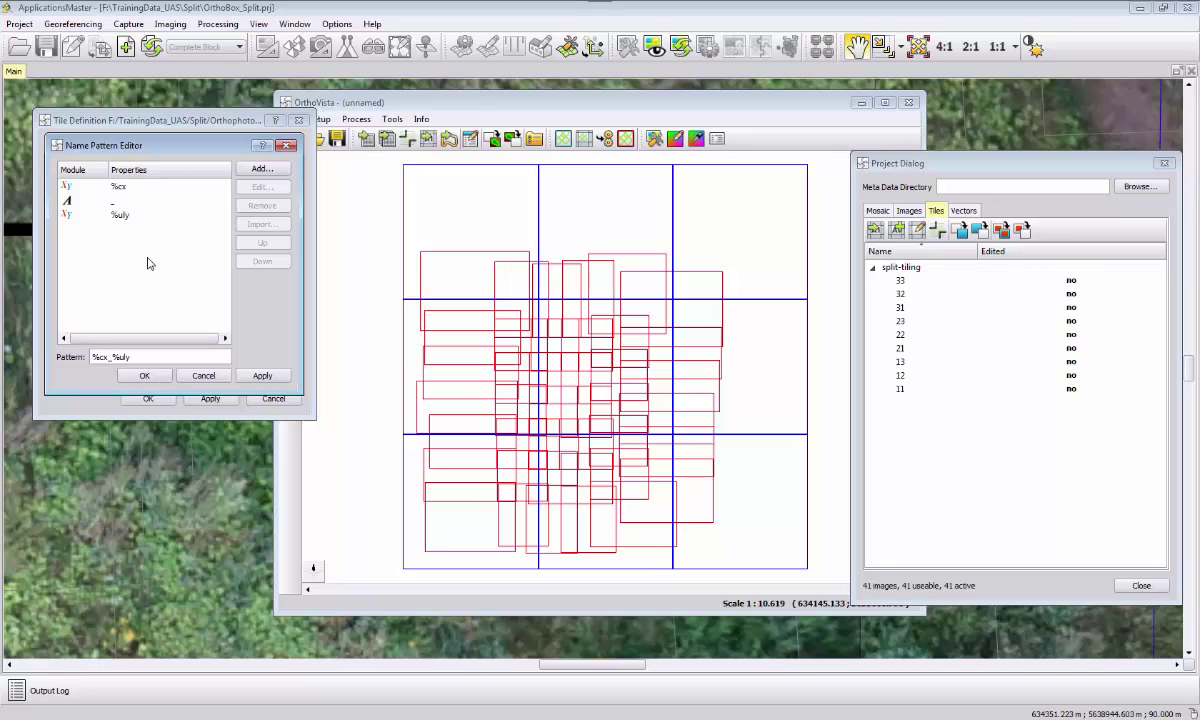
left_click(148, 376)
left_click(208, 398)
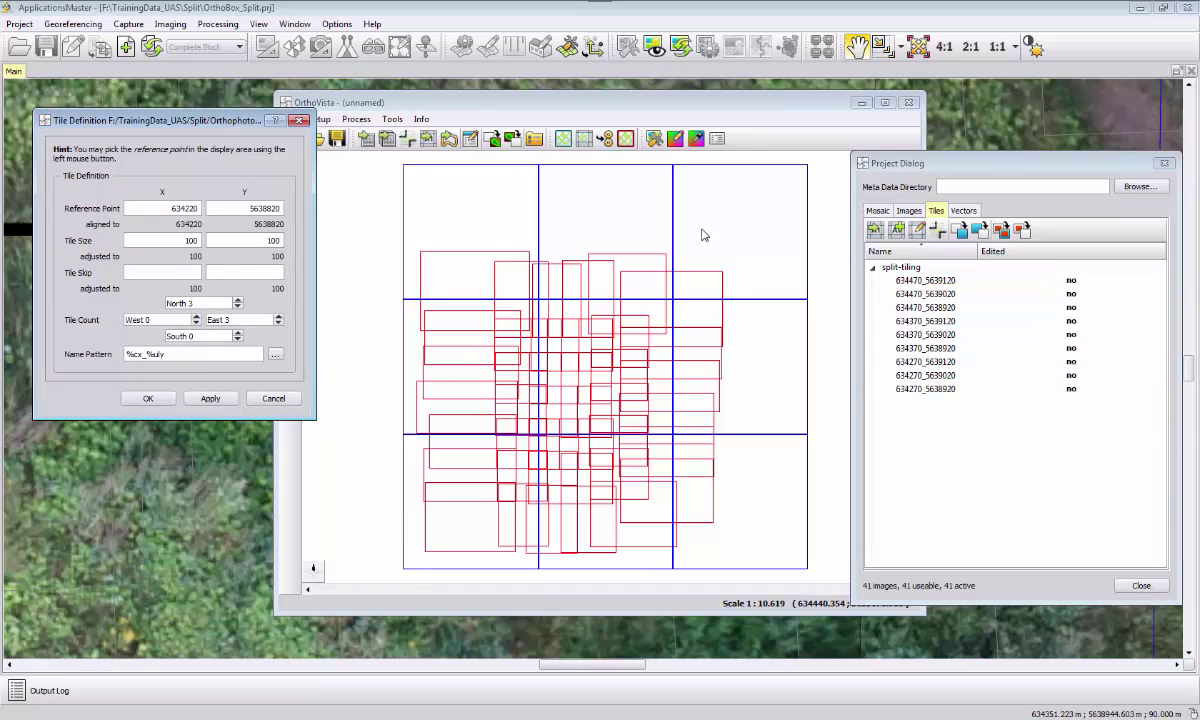
Select all nine tiles, closing the Tile Definition settings and the Project Dialog.
left_click(145, 397)
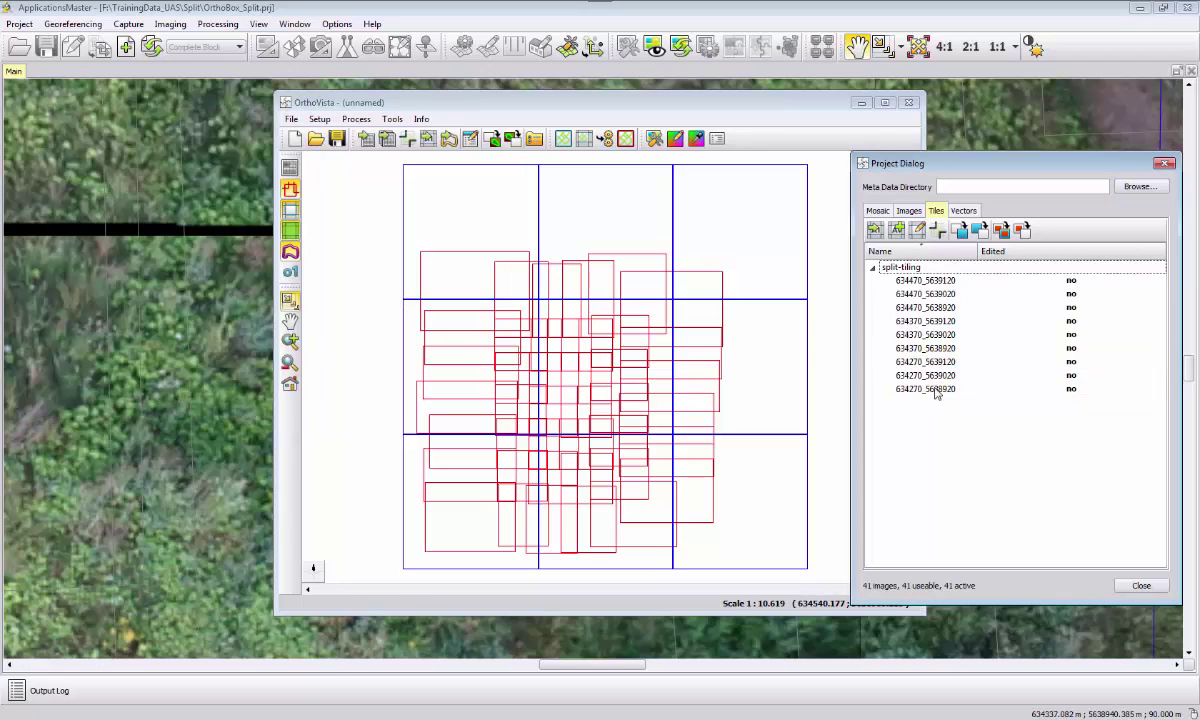
left_click(912, 226)
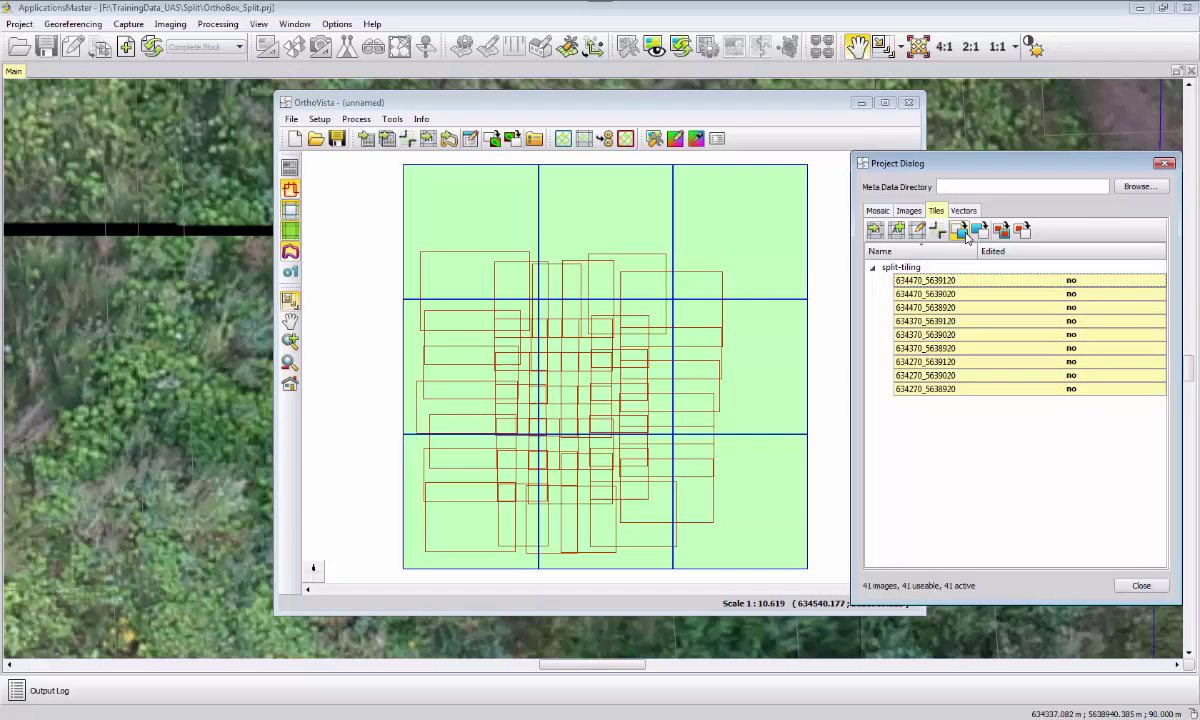
left_click(1160, 165)
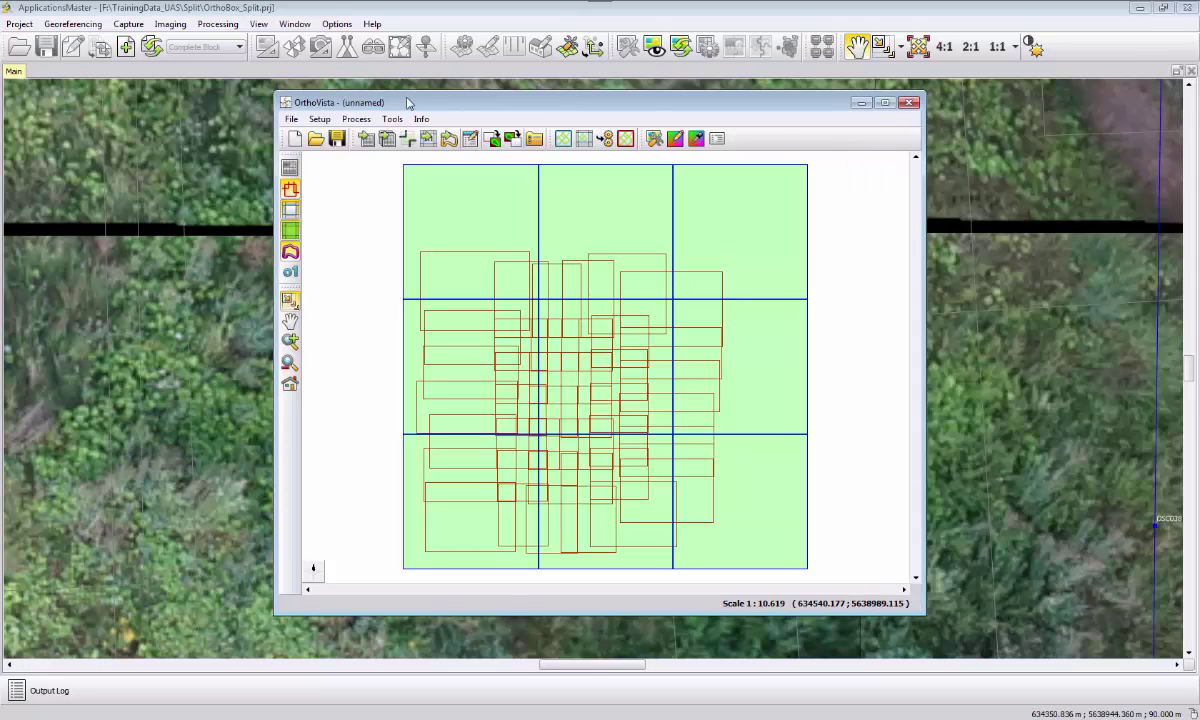
Run mosaic processing with output to a new 'Splitted Mosaiks' folder.
left_click(357, 119)
left_click(390, 136)
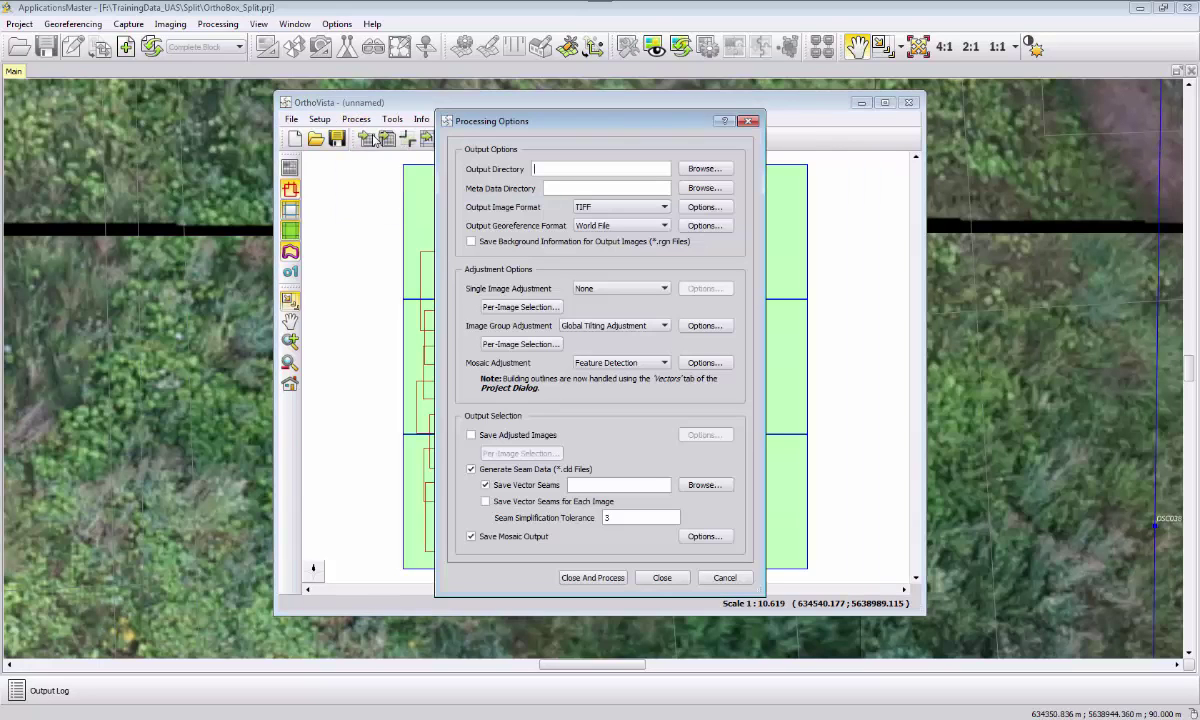
left_click(704, 169)
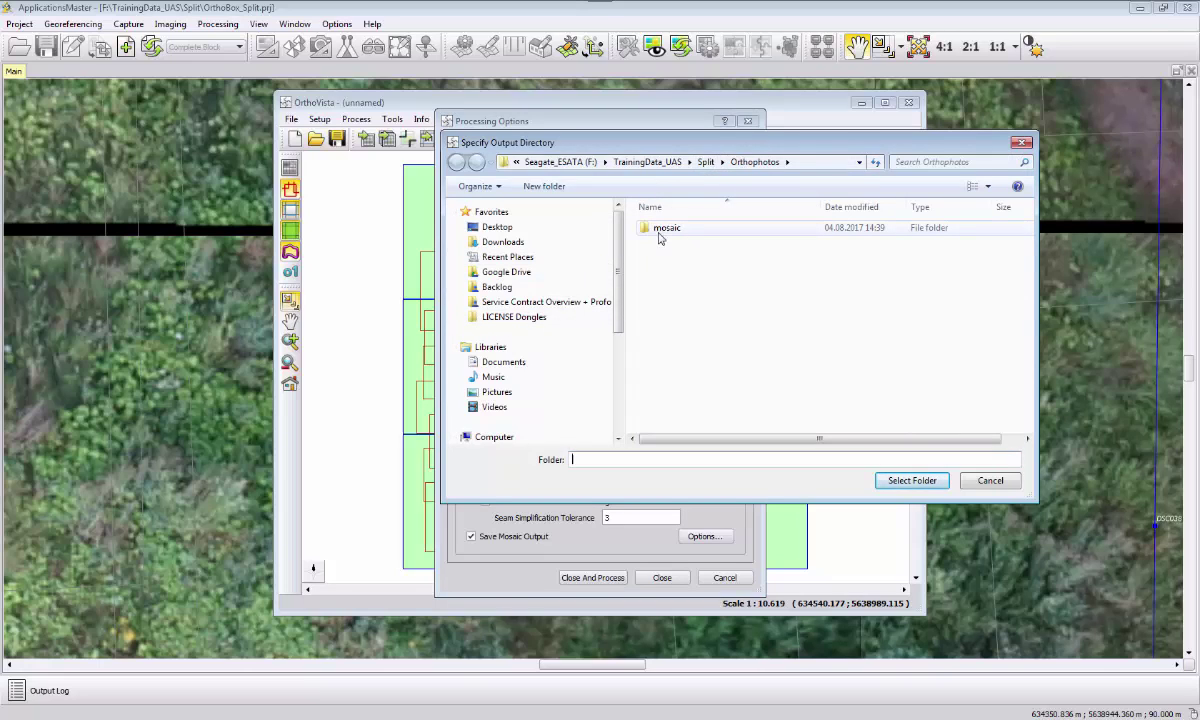
left_click(548, 187)
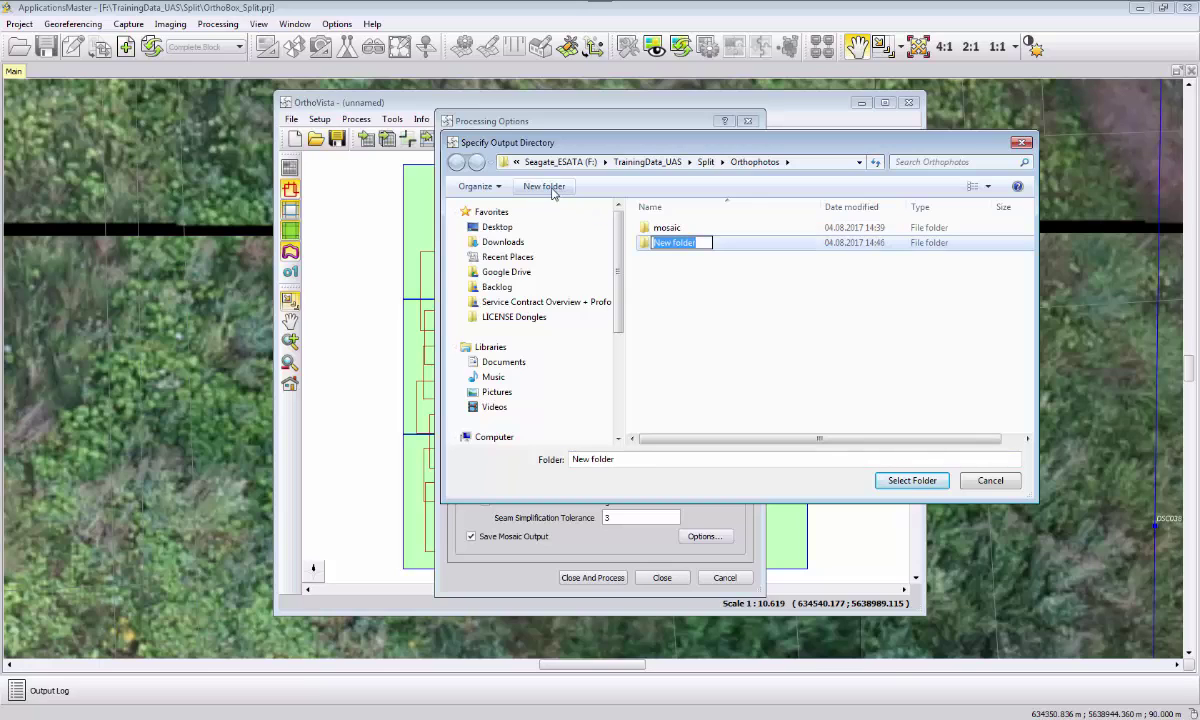
type("Splitted Mosaiks")
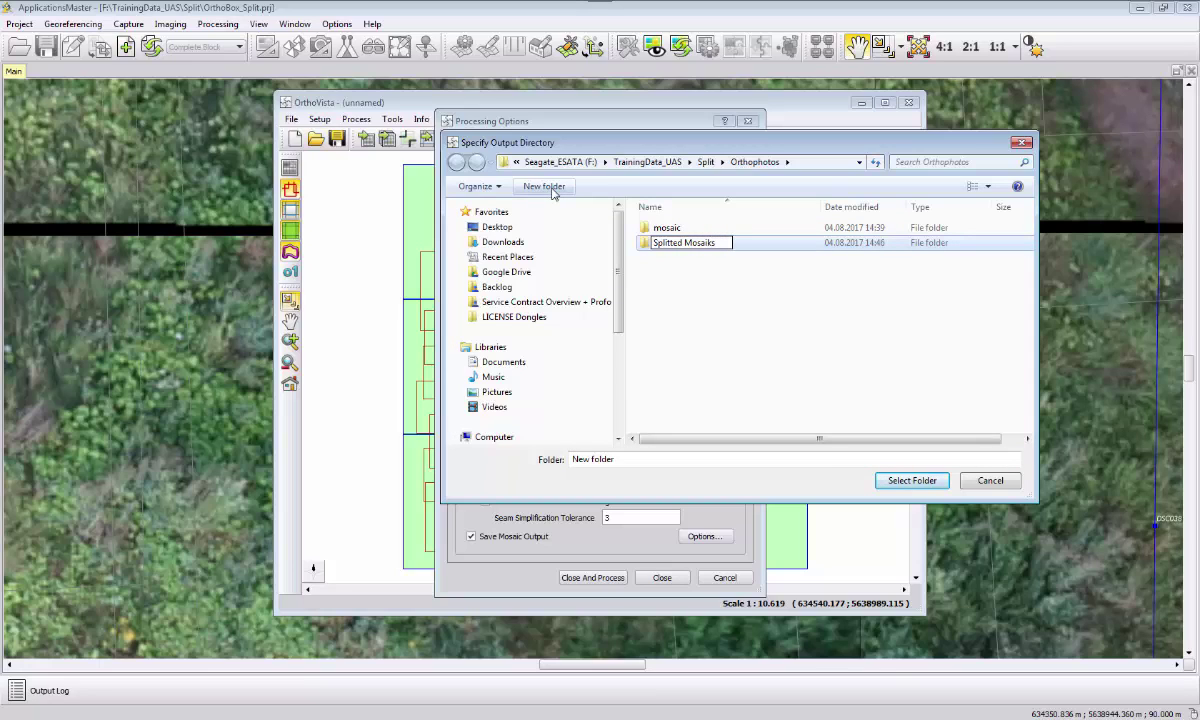
left_click(697, 278)
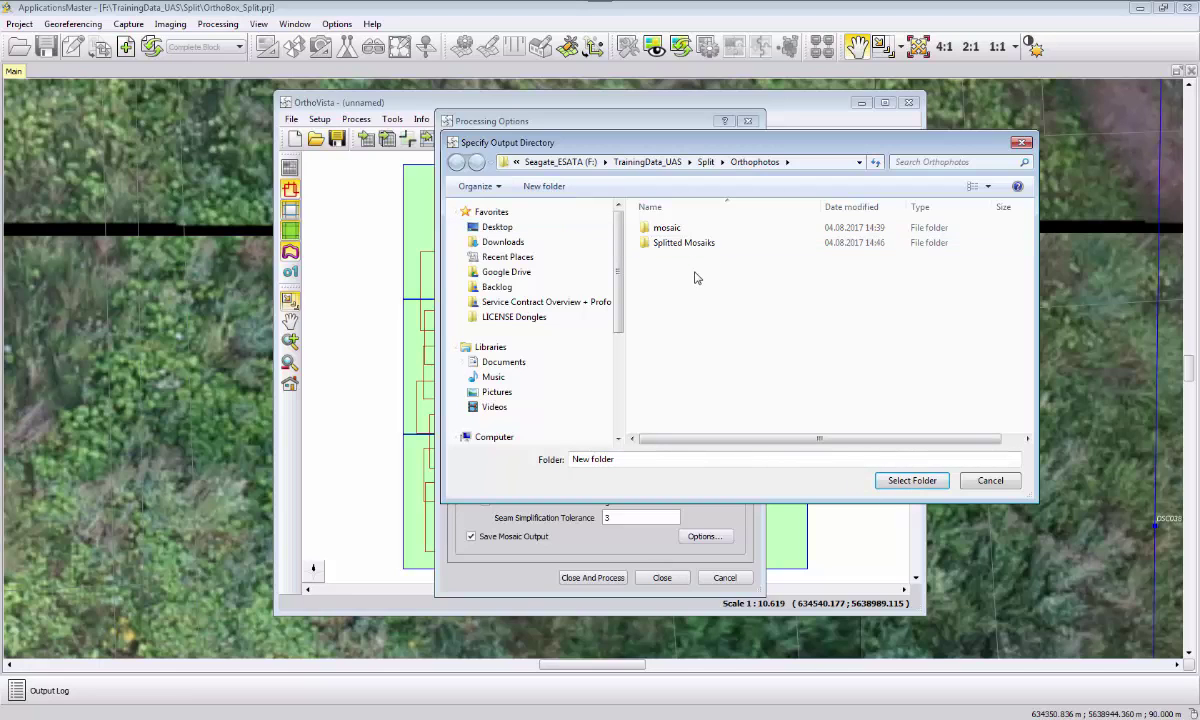
left_click(688, 243)
left_click(911, 480)
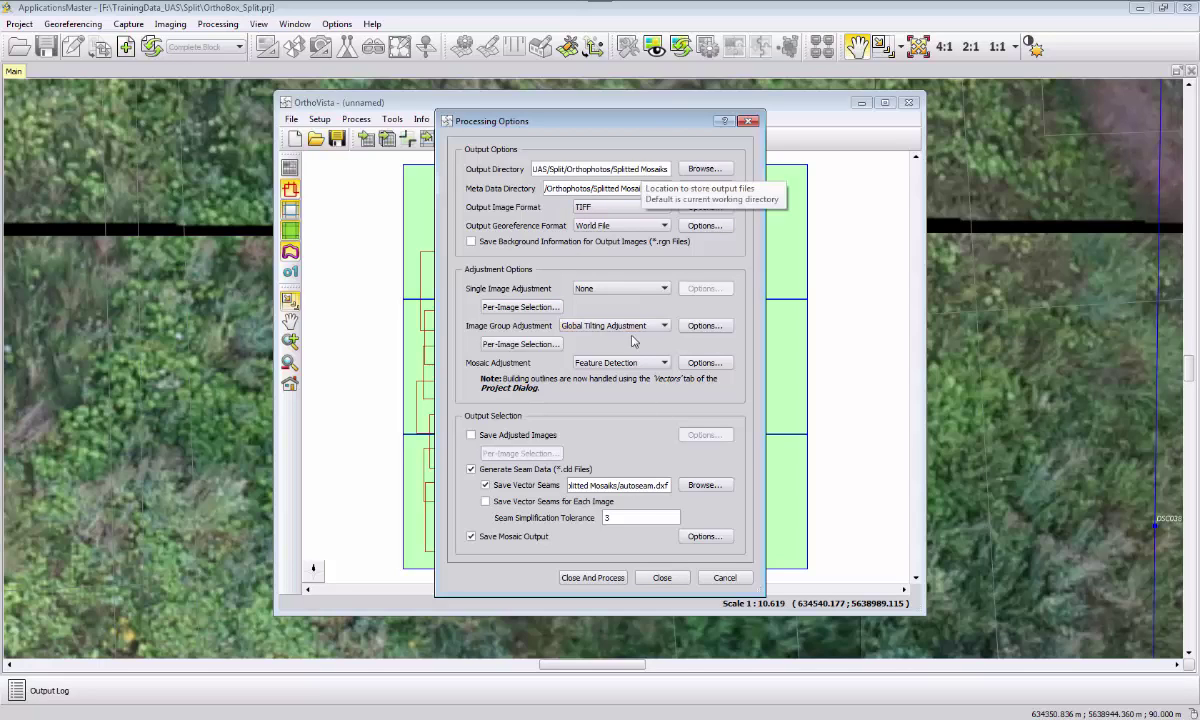
left_click(592, 578)
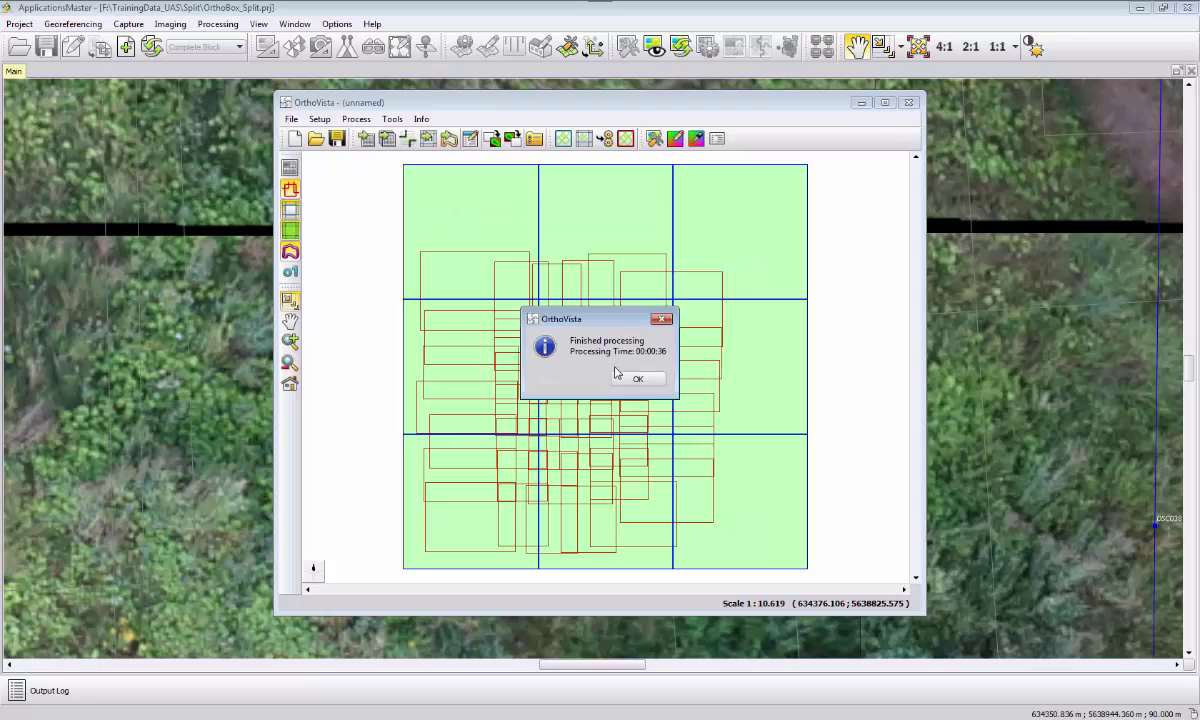
left_click(632, 378)
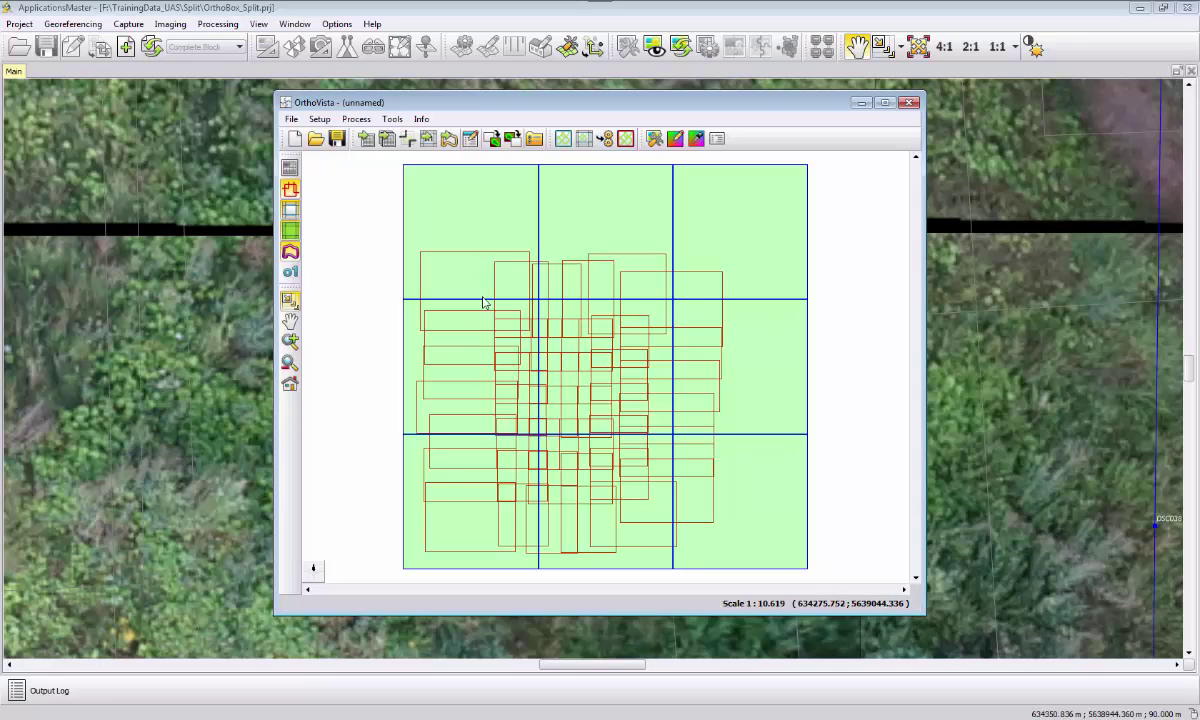
In the Orthophotos folder, open 'Splitted Mosaiks', sort by type and select the first tile TIFF.
mouse_move(60, 705)
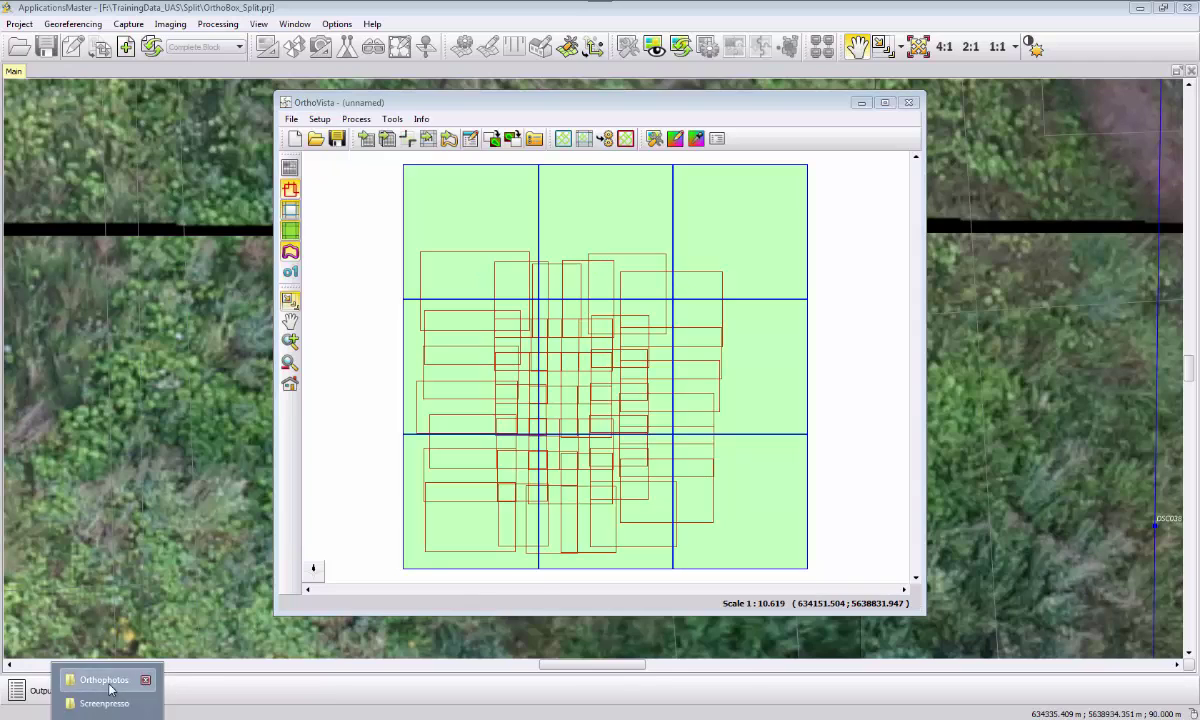
left_click(100, 640)
double_click(424, 162)
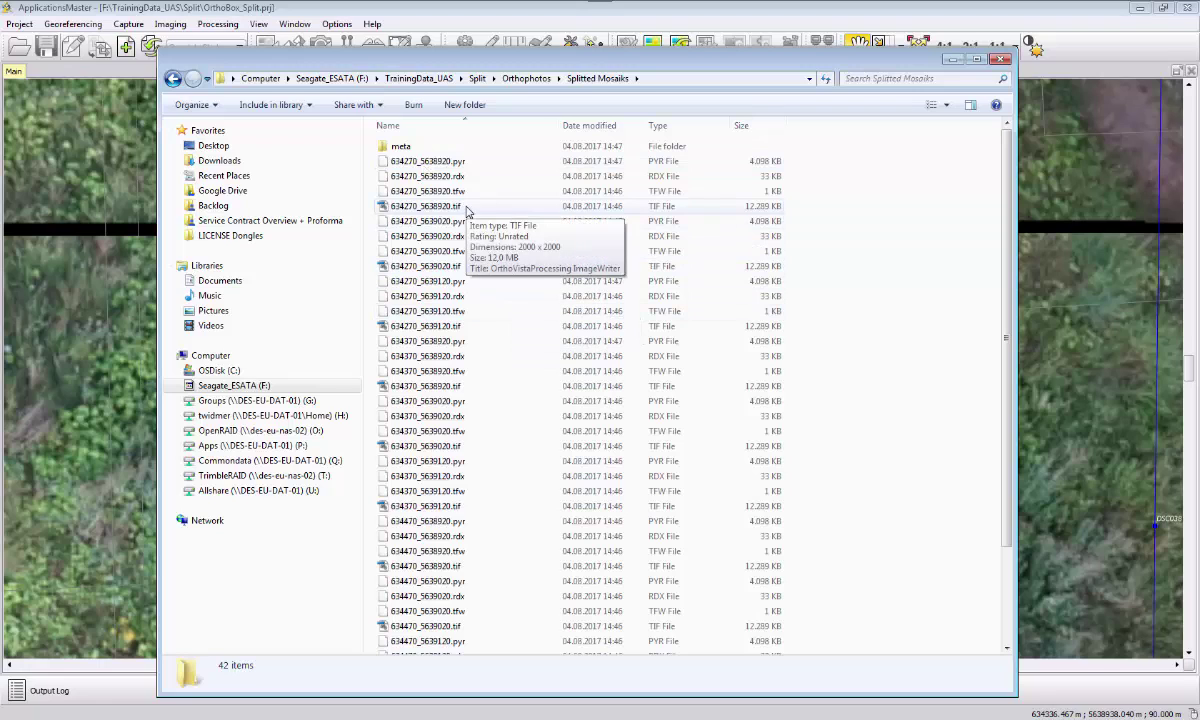
left_click(673, 126)
scroll(507, 457, "down", 3)
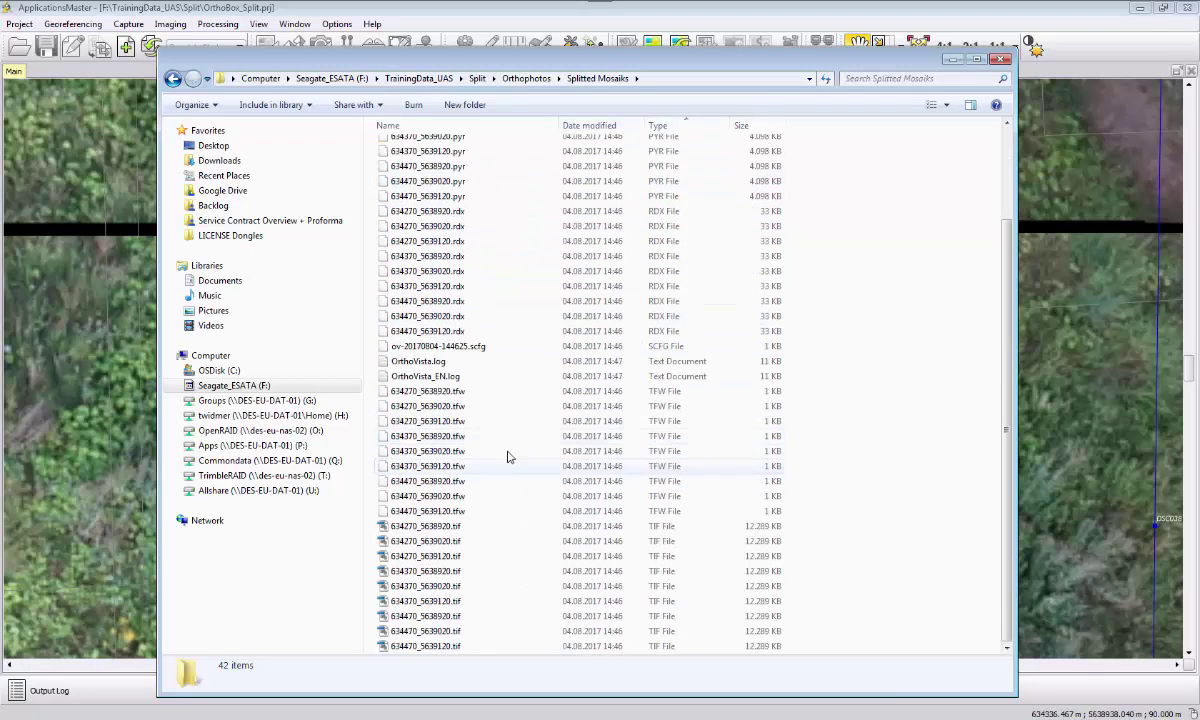
left_click(440, 526)
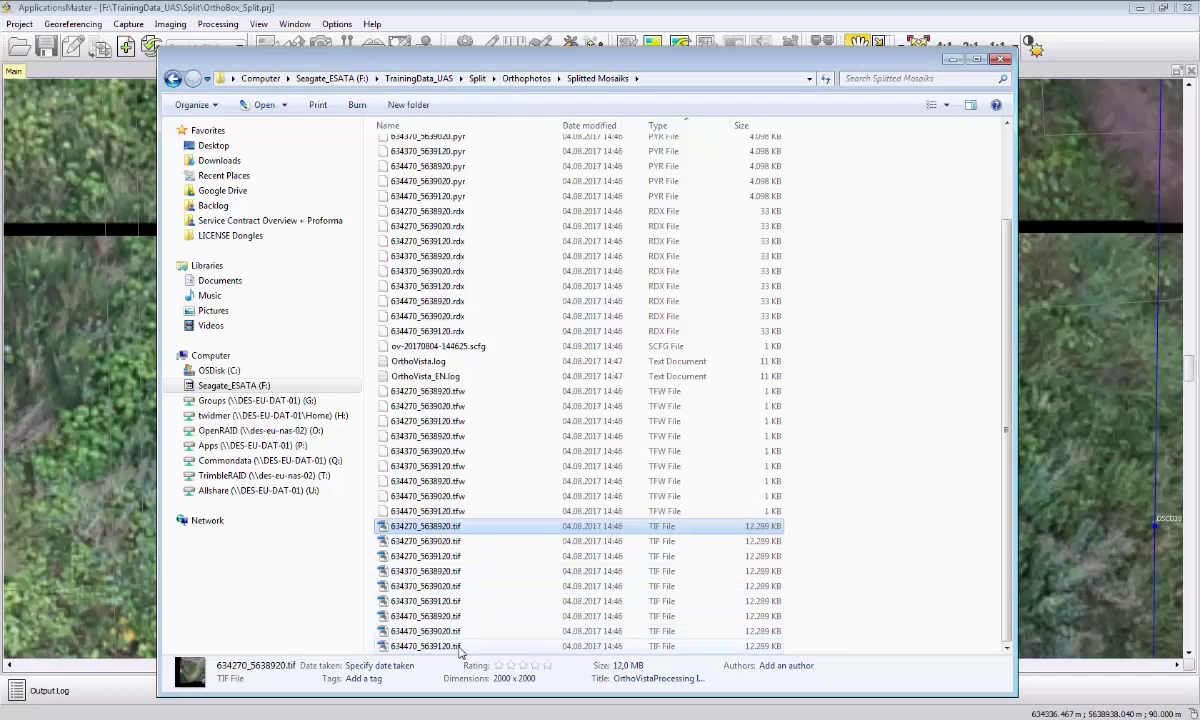
scroll(478, 497, "up", 3)
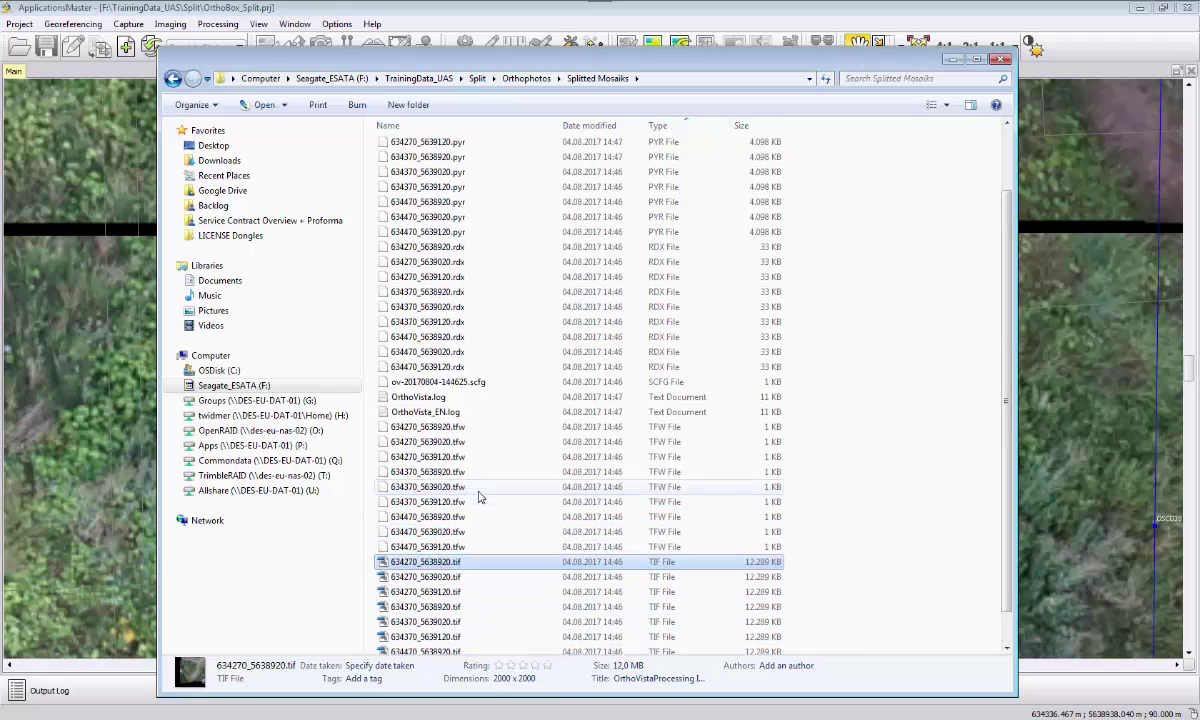
Minimize the Explorer window to show OrthoVista's 3 × 3 tile grid.
left_click(950, 59)
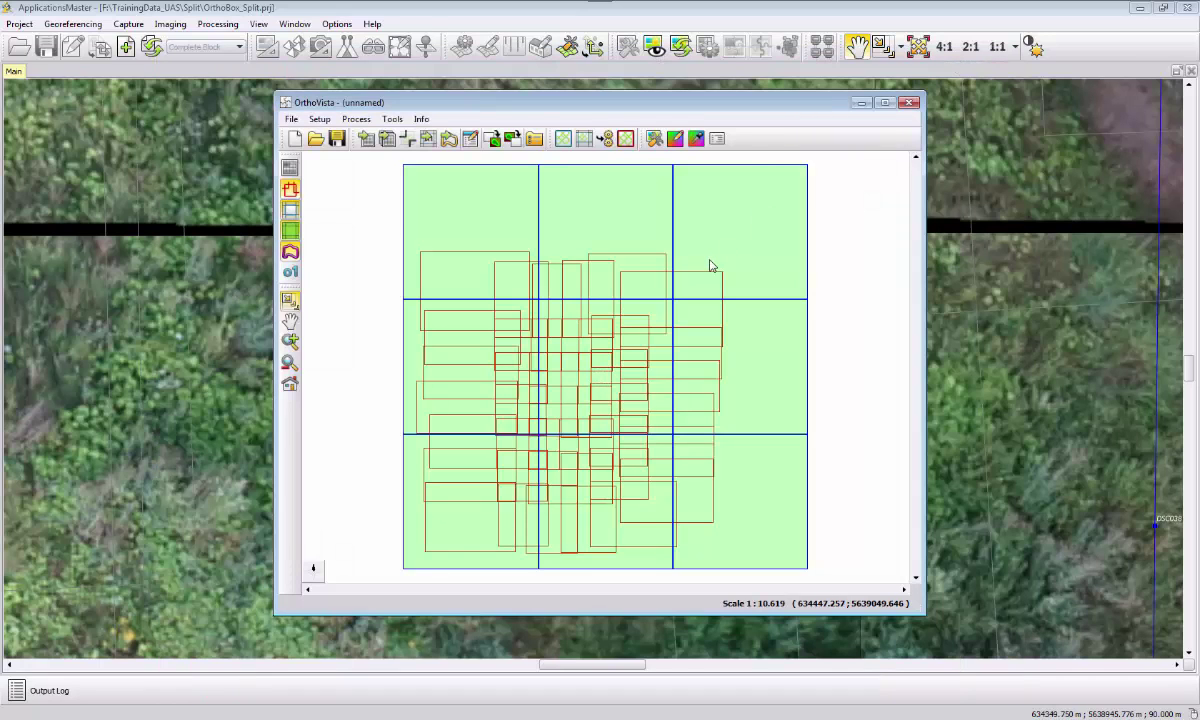